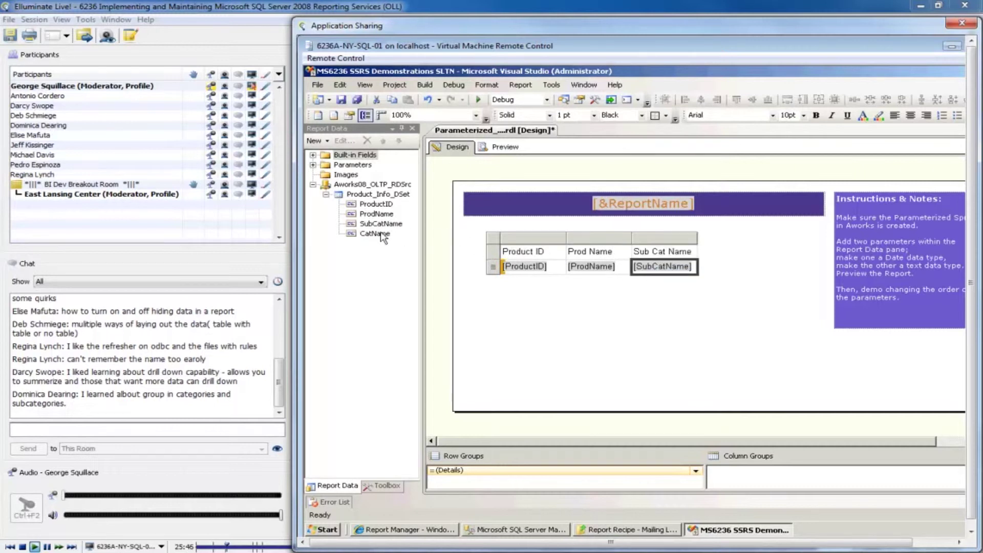
- Add the CatName field as the product table's fourth column and preview the report
left_click_drag(684, 251, 683, 251)
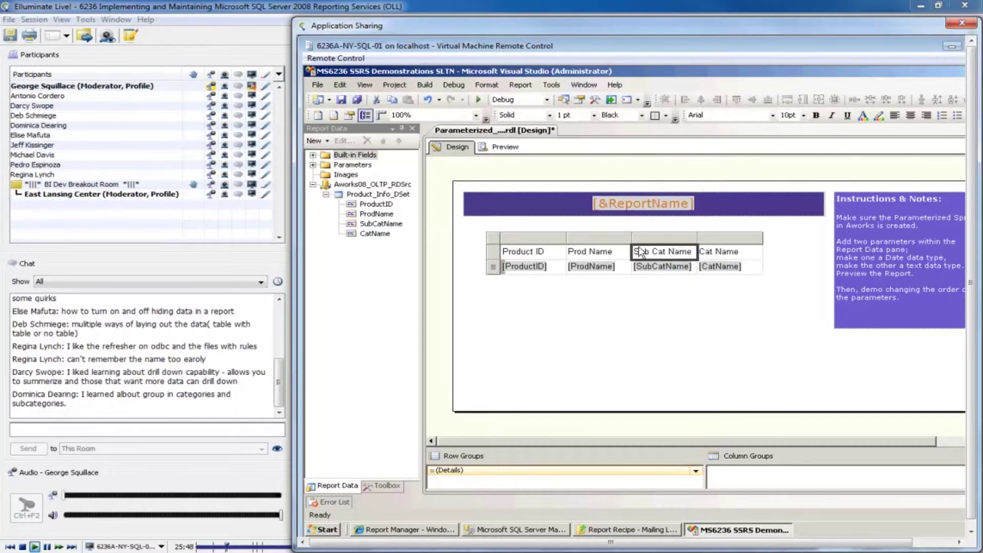
left_click(500, 148)
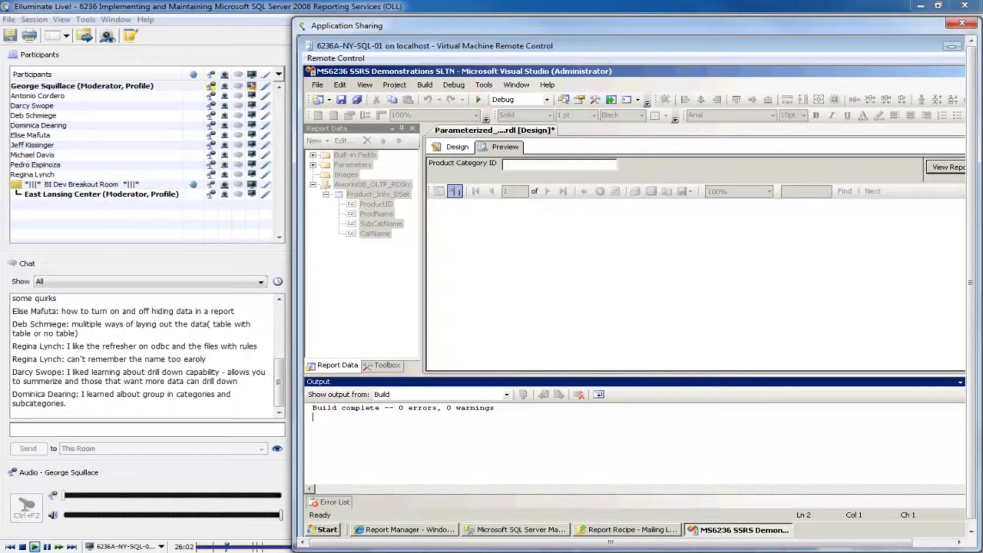
left_click(454, 147)
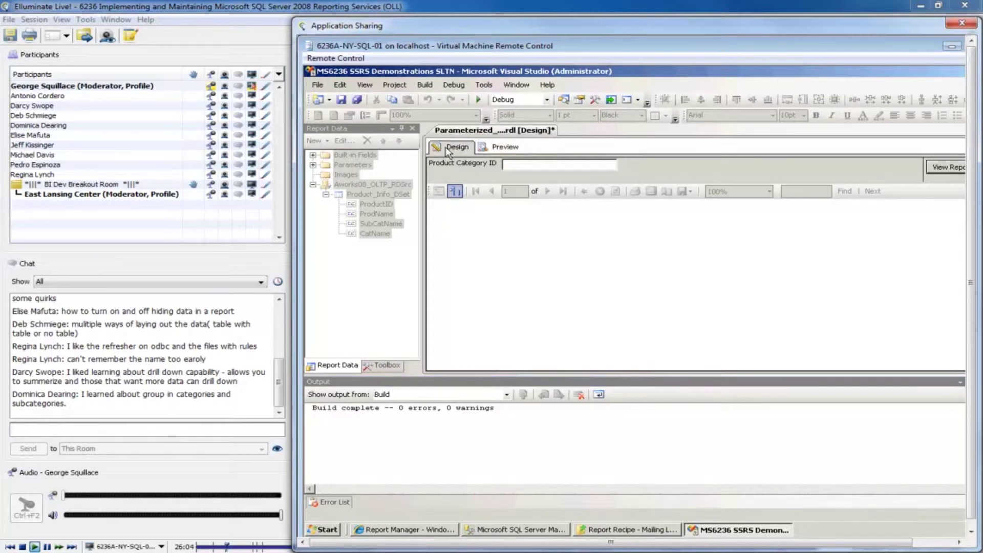
- Review the query settings of the Product_Info_DSet dataset without changing them
left_click(383, 195)
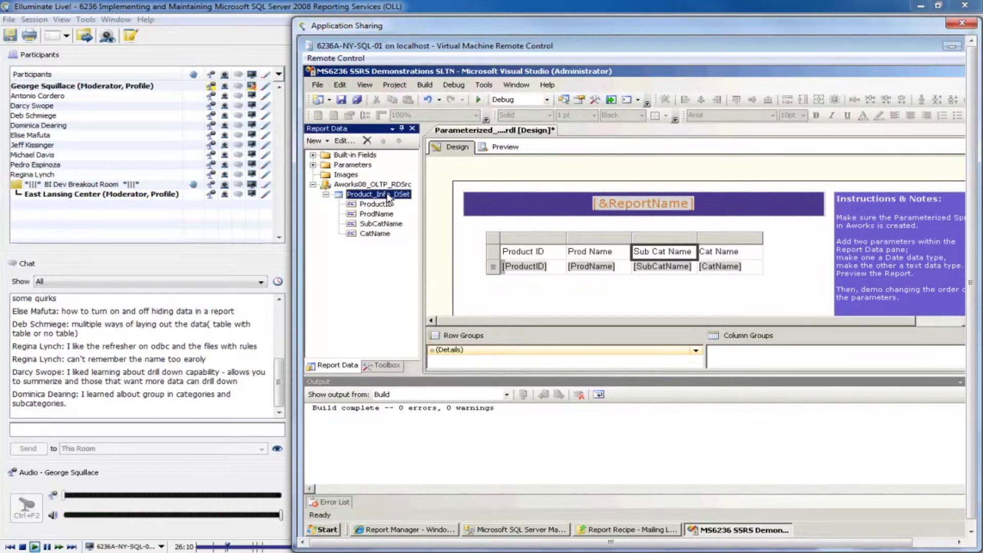
double_click(388, 196)
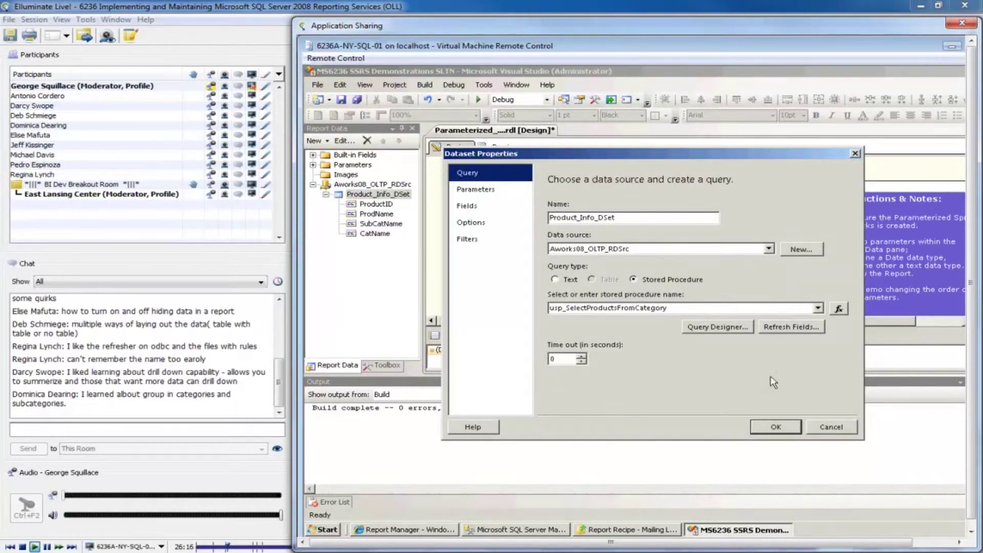
left_click(840, 428)
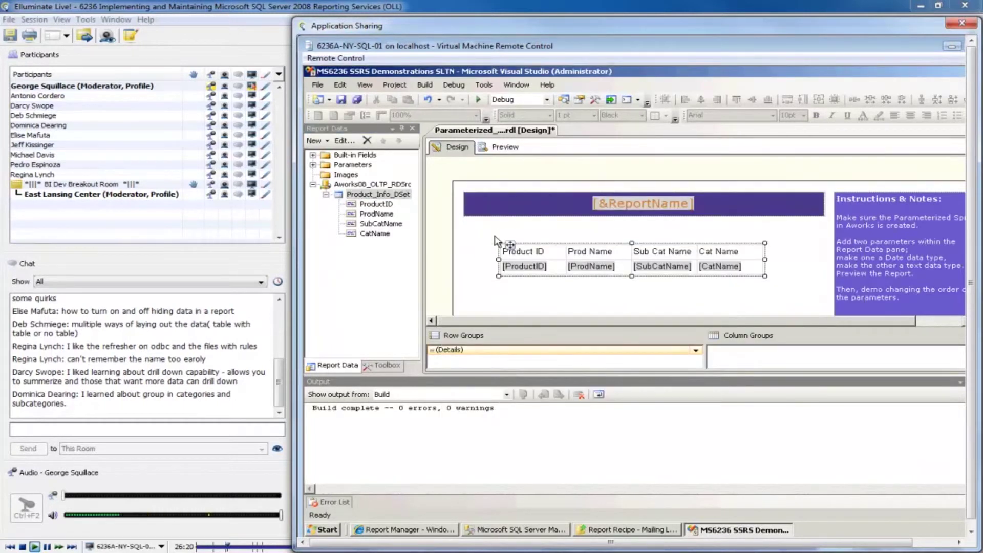
- Delete the product table from the report body
left_click(511, 244)
key("Delete")
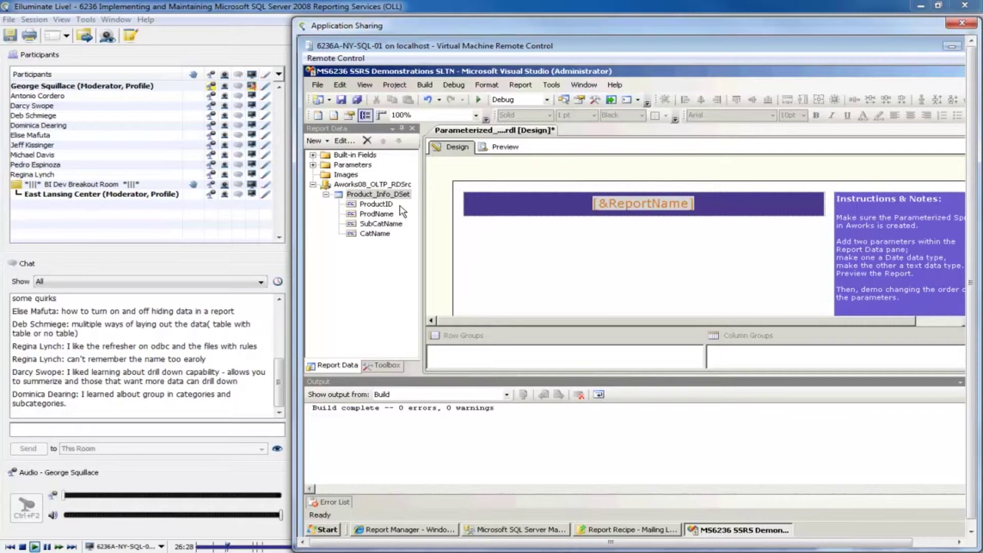
- Add a dataset under Aworks08_OLTP_RDSrc, importing its text query from the qry_Person_HR_Sales_SalesTerritory SQL file
right_click(362, 184)
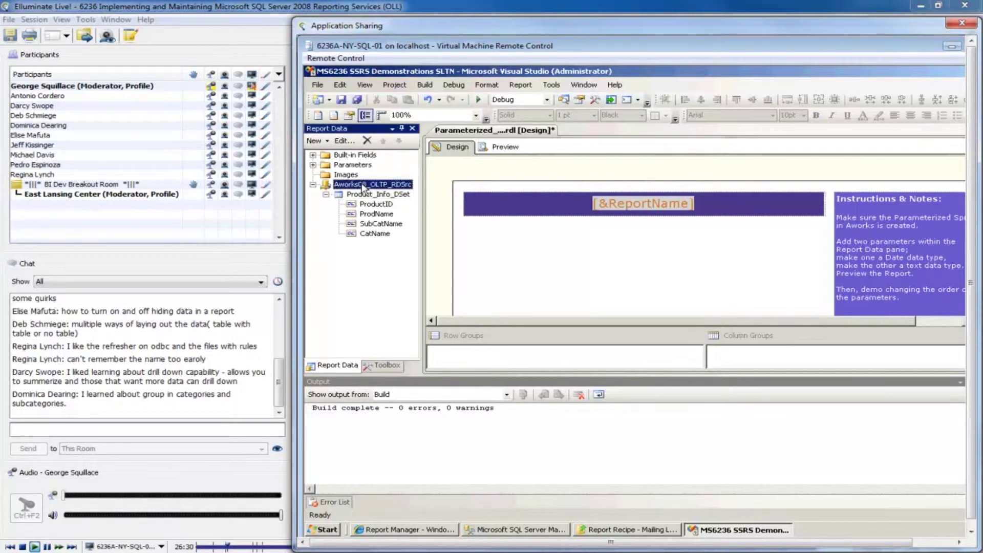
left_click(389, 190)
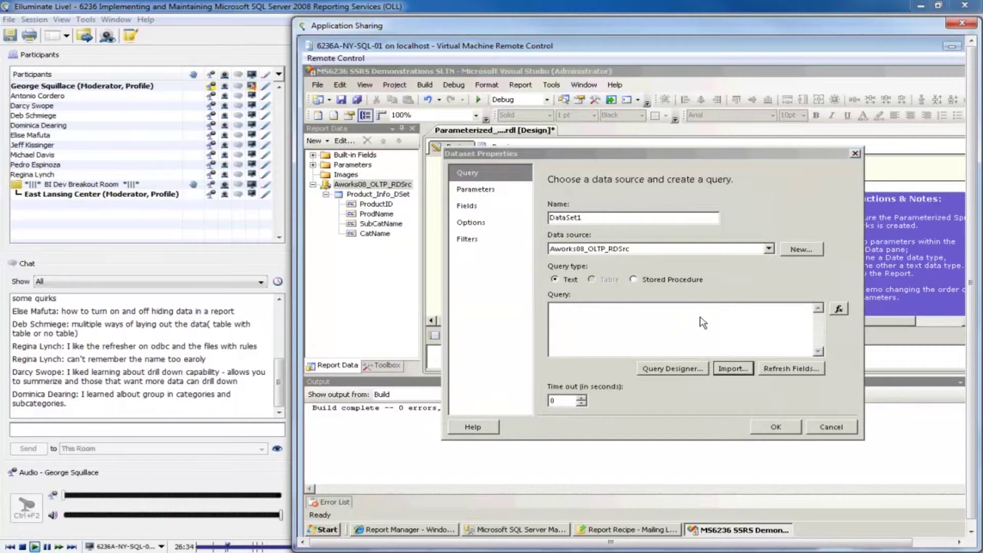
key("alt+i")
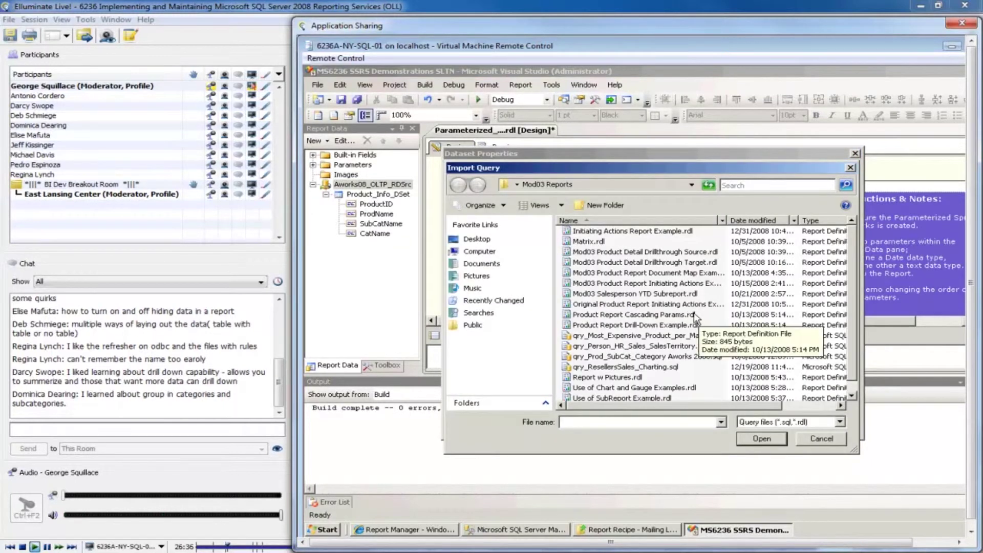
double_click(648, 346)
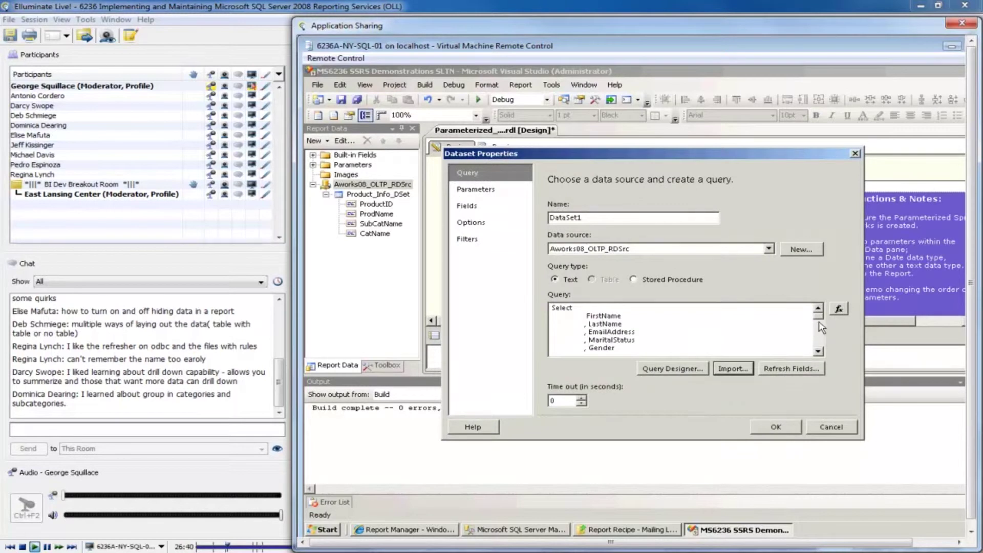
scroll(819, 352, "down", 5)
left_click(776, 426)
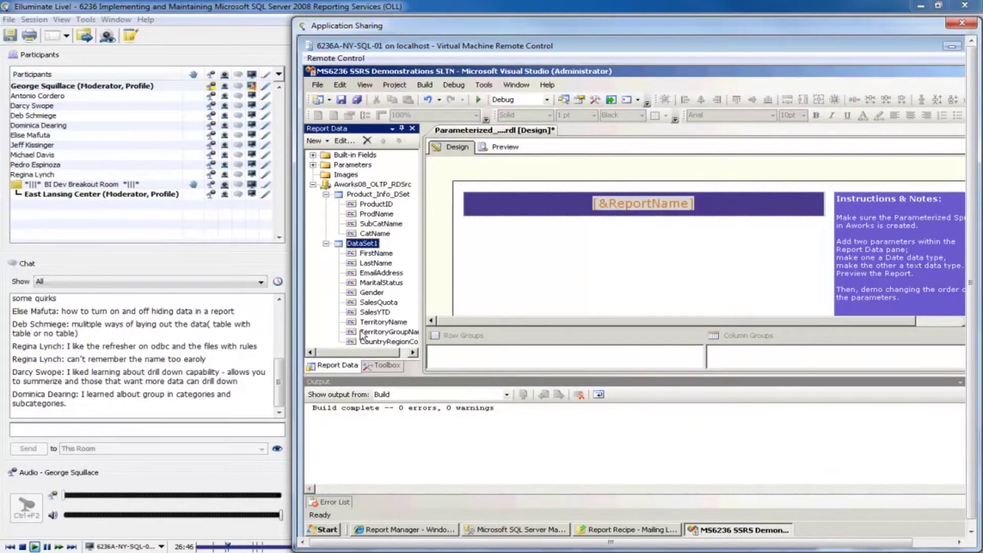
- Insert a table below the report title with the LastName, Gender, SalesYTD and CountryRegionCode fields from DataSet1
left_click(383, 365)
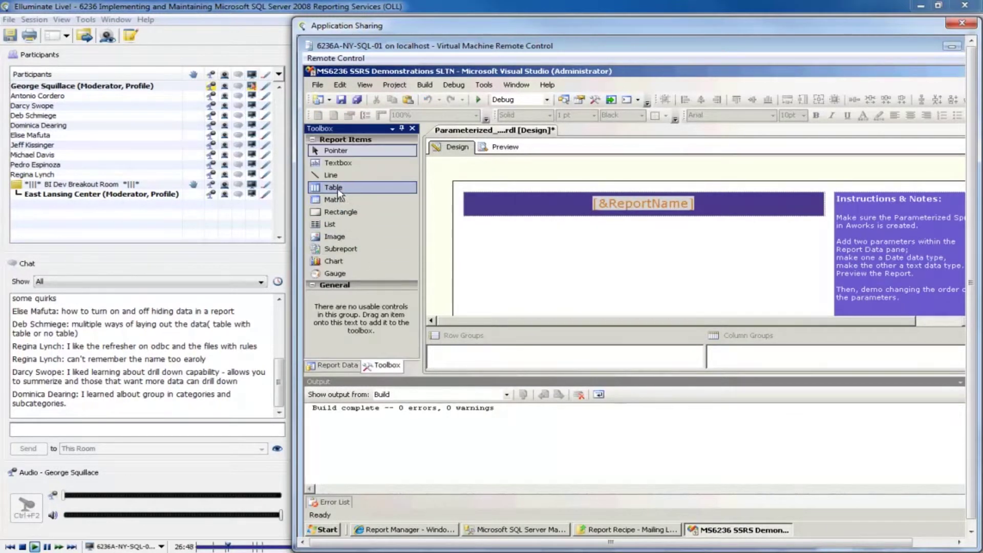
left_click_drag(338, 188, 464, 249)
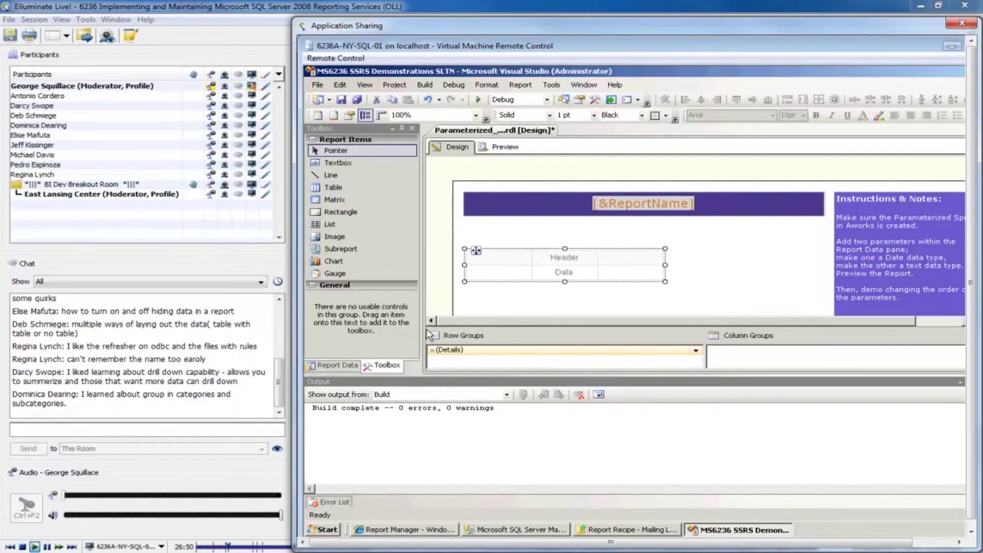
left_click(338, 366)
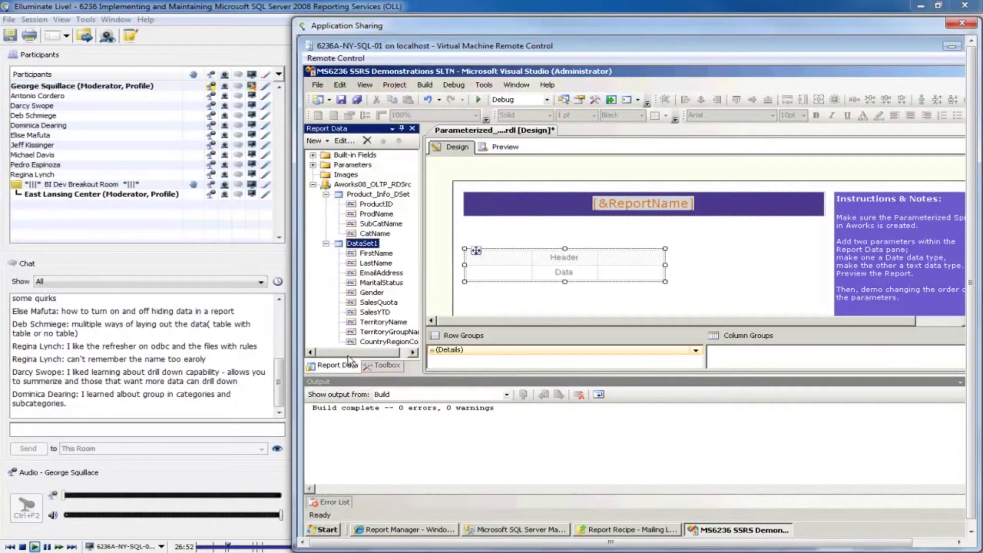
left_click_drag(373, 265, 469, 273)
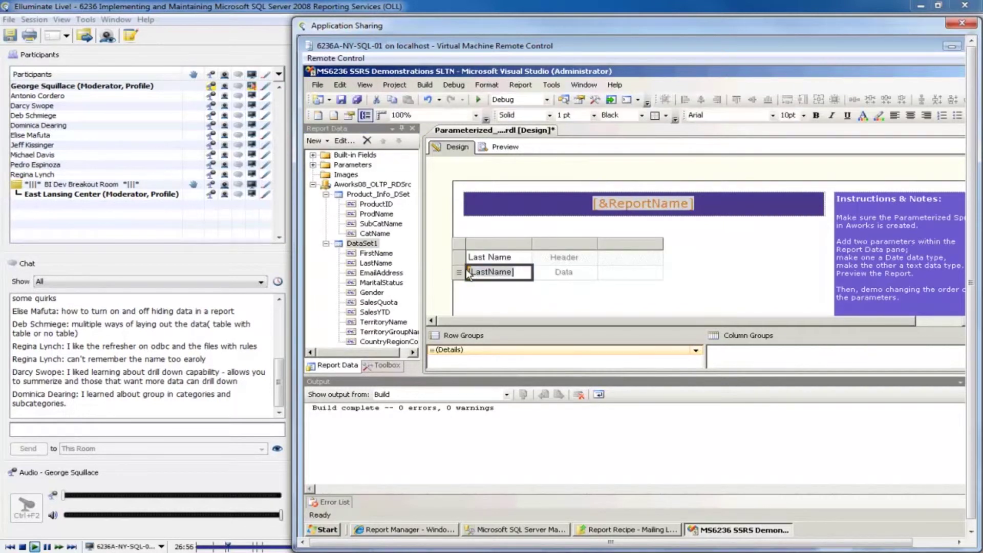
left_click_drag(373, 293, 543, 274)
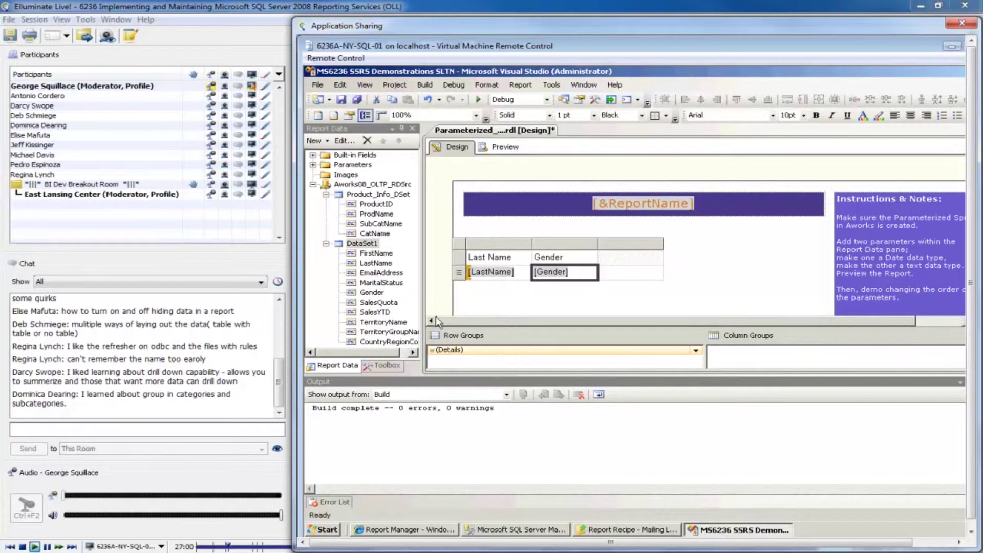
left_click_drag(371, 313, 590, 281)
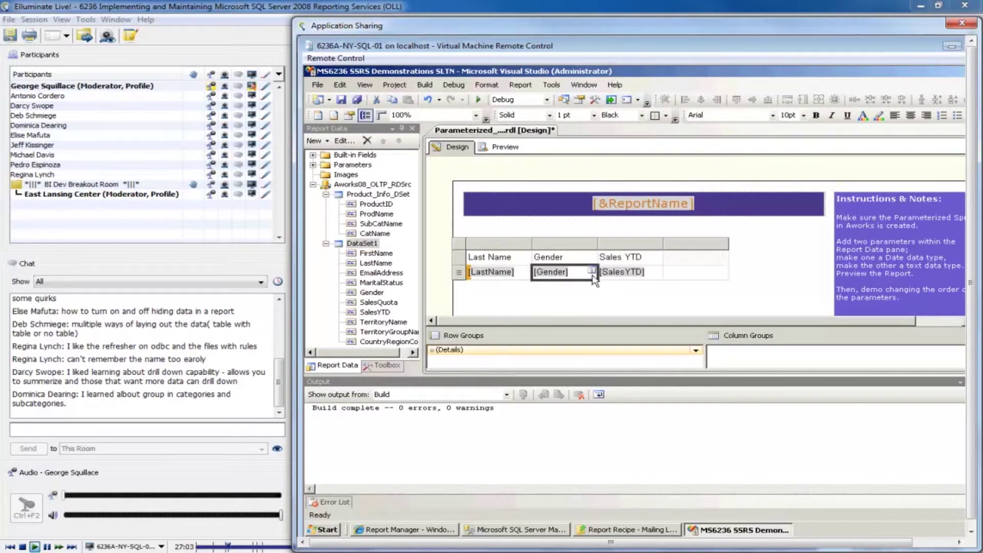
left_click(398, 342)
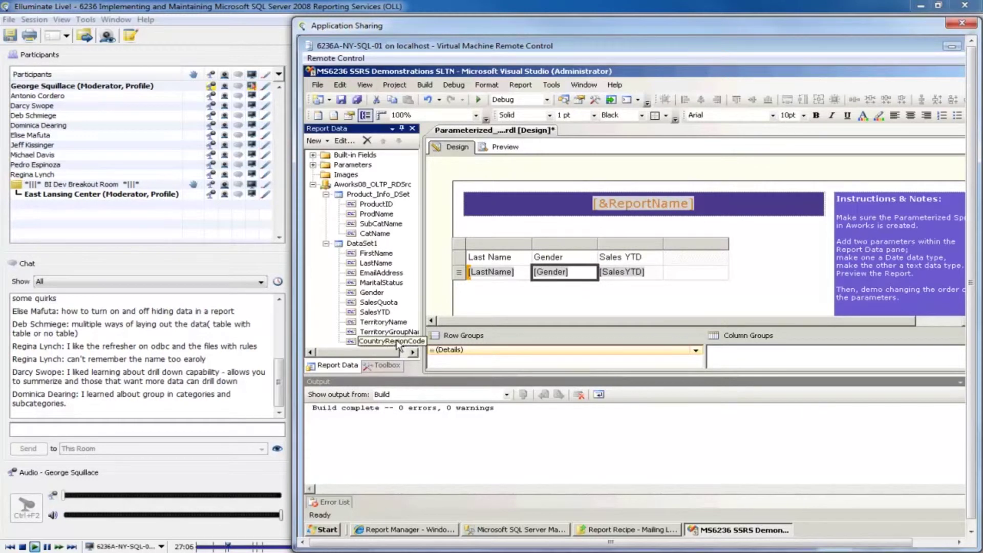
left_click_drag(399, 346, 686, 276)
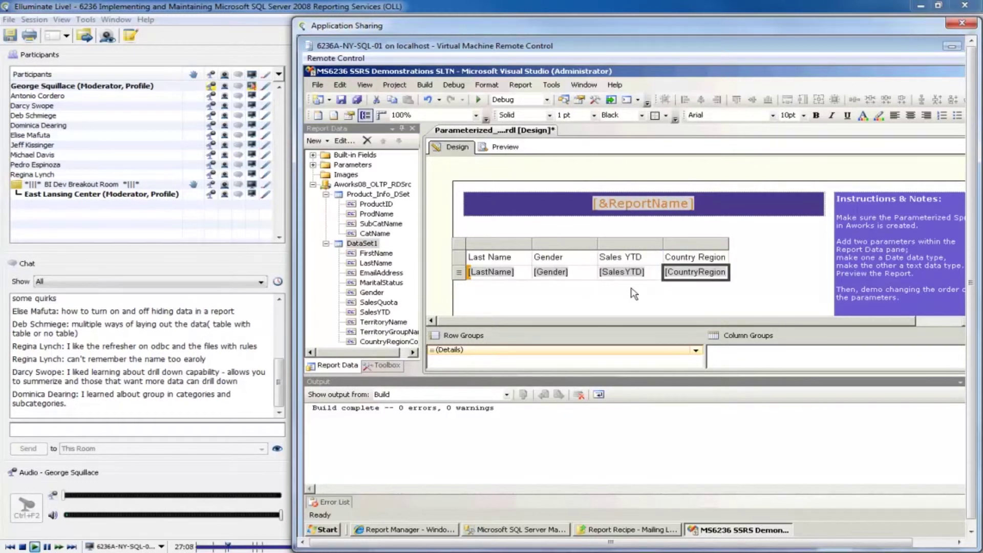
- Preview the report, return to the design and delete the ProductCategoryID report parameter
left_click(498, 148)
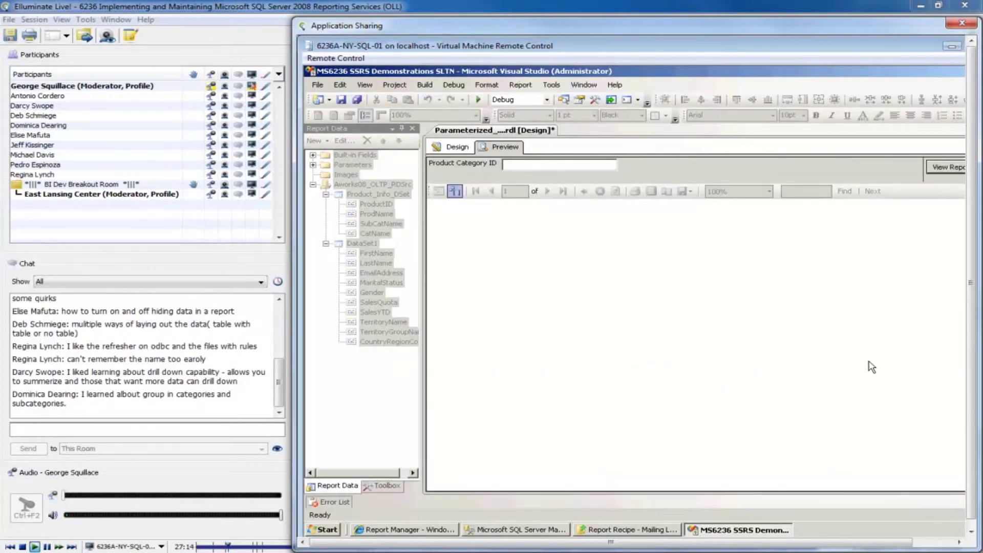
left_click(462, 149)
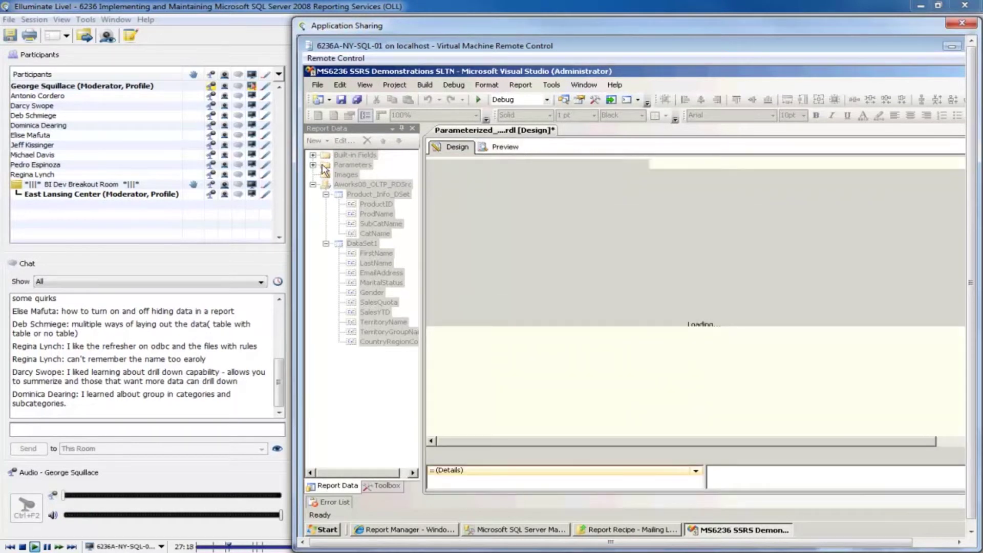
left_click(313, 165)
left_click(371, 175)
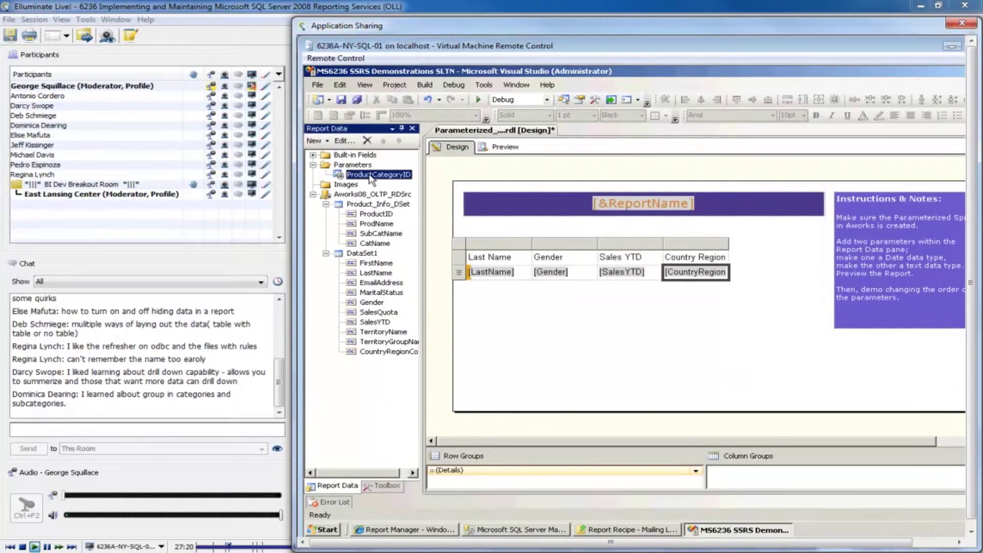
key("Delete")
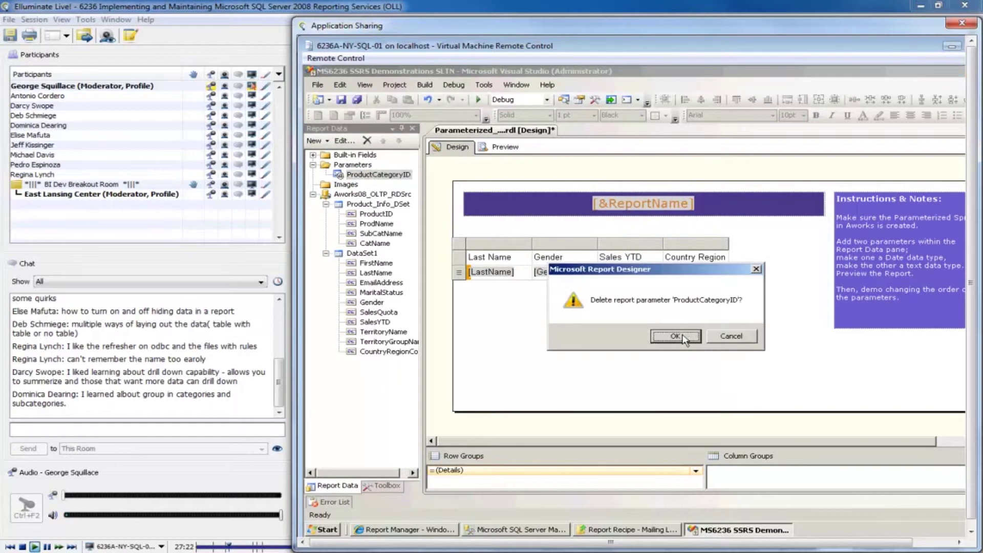
left_click(683, 342)
- Delete the Product_Info_DSet dataset from the report data
left_click(371, 195)
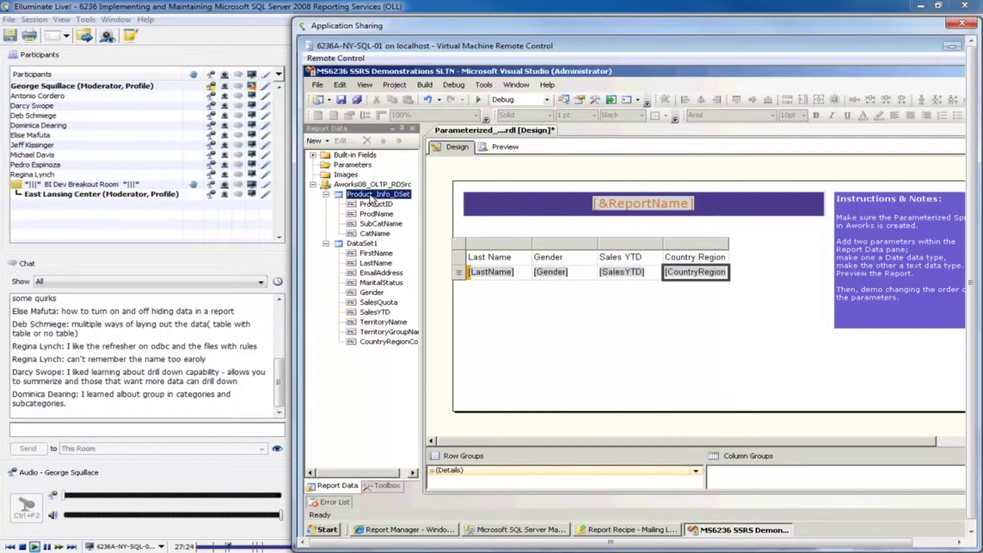
key("Delete")
left_click(650, 337)
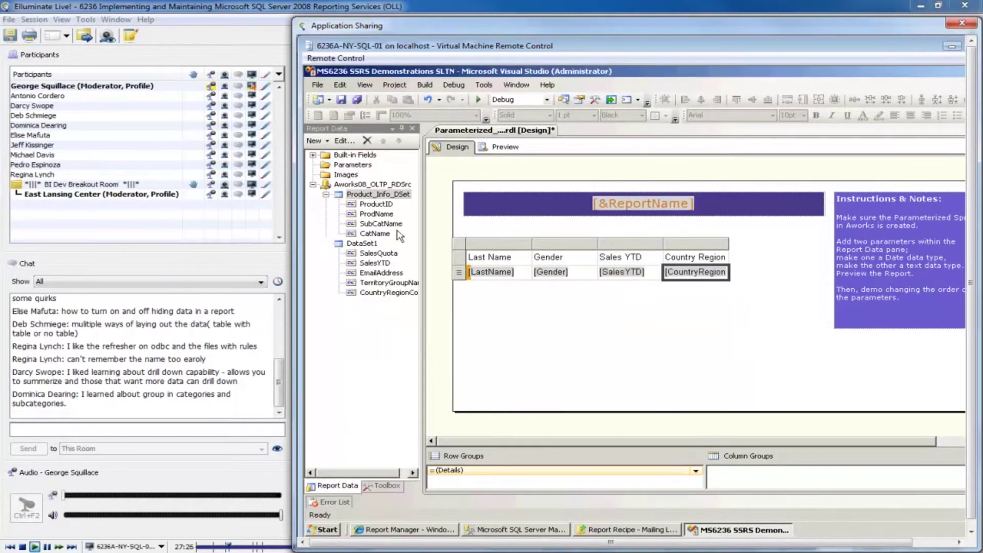
- Preview the report with the new employee sales table
left_click(497, 147)
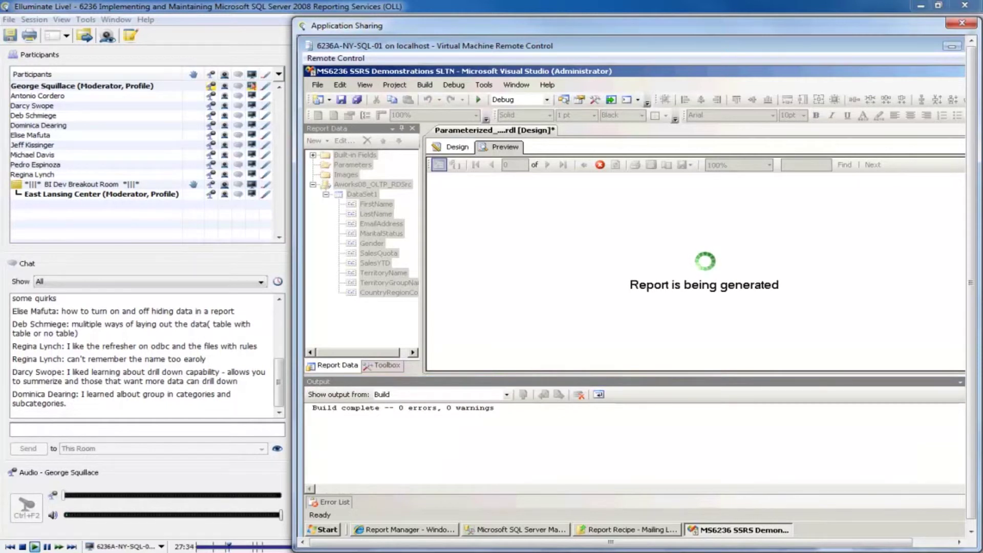
left_click(700, 344)
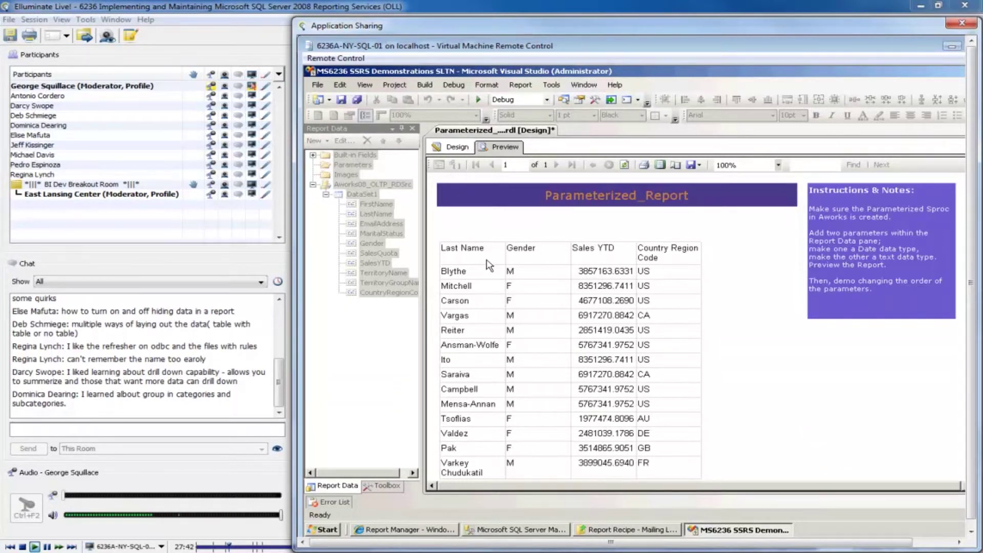
- Return to the report design and move the table slightly up and to the right beneath the title
left_click(463, 149)
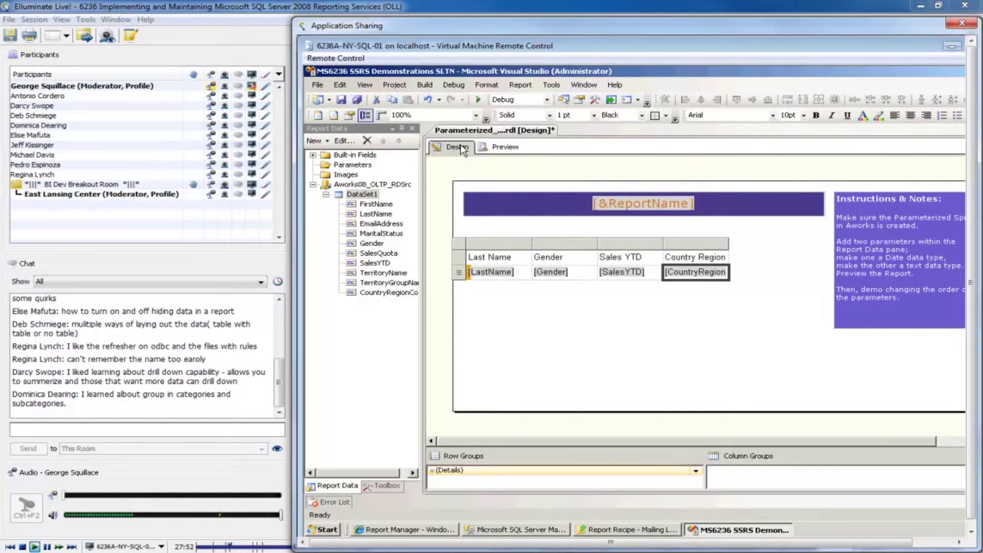
left_click(459, 244)
left_click_drag(476, 251, 499, 240)
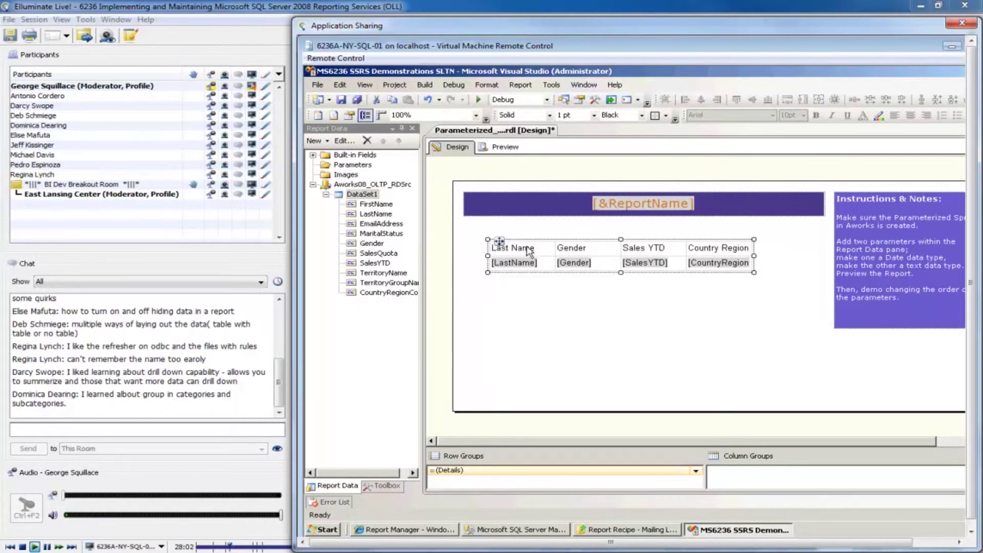
- Show the table's properties and try a Yellow background color on the whole table
key("F4")
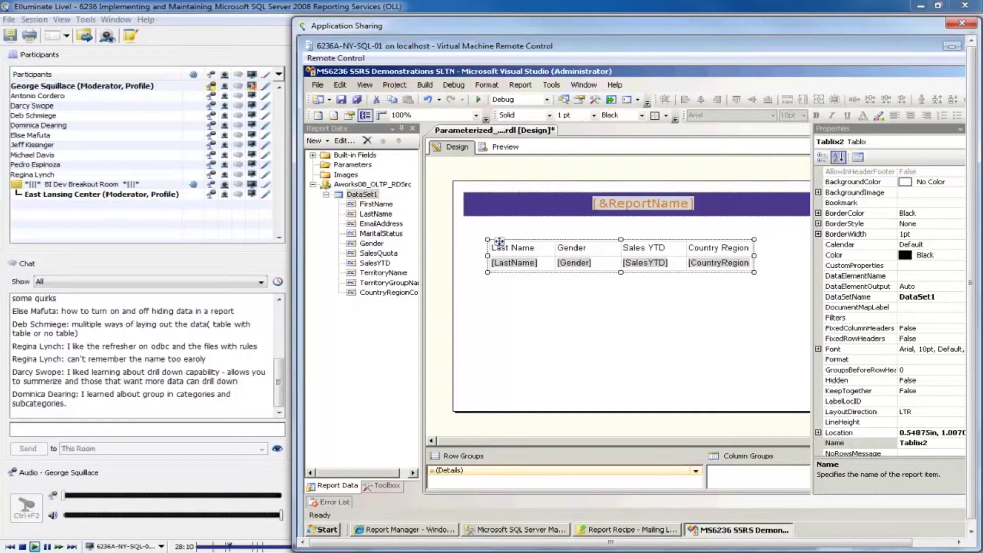
left_click(961, 182)
left_click(961, 182)
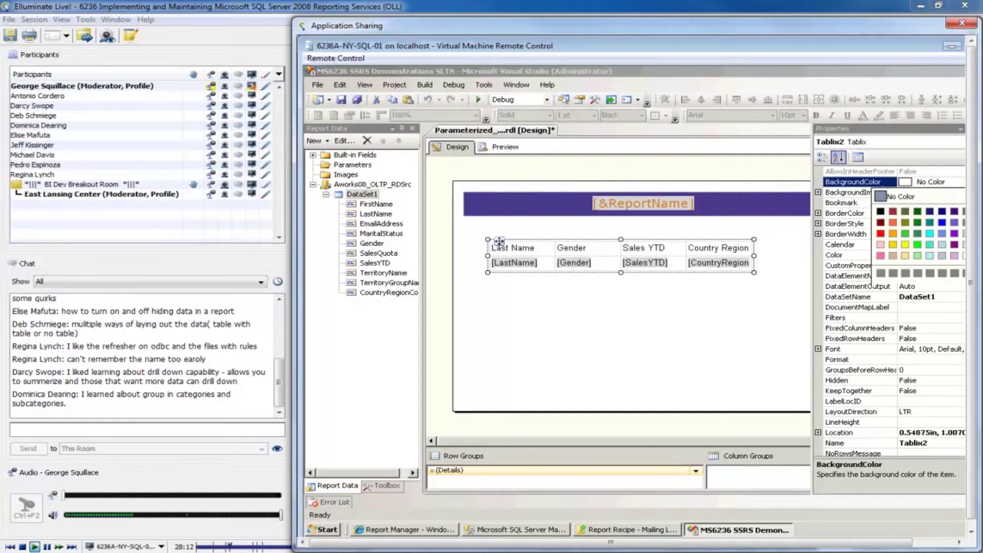
left_click(905, 245)
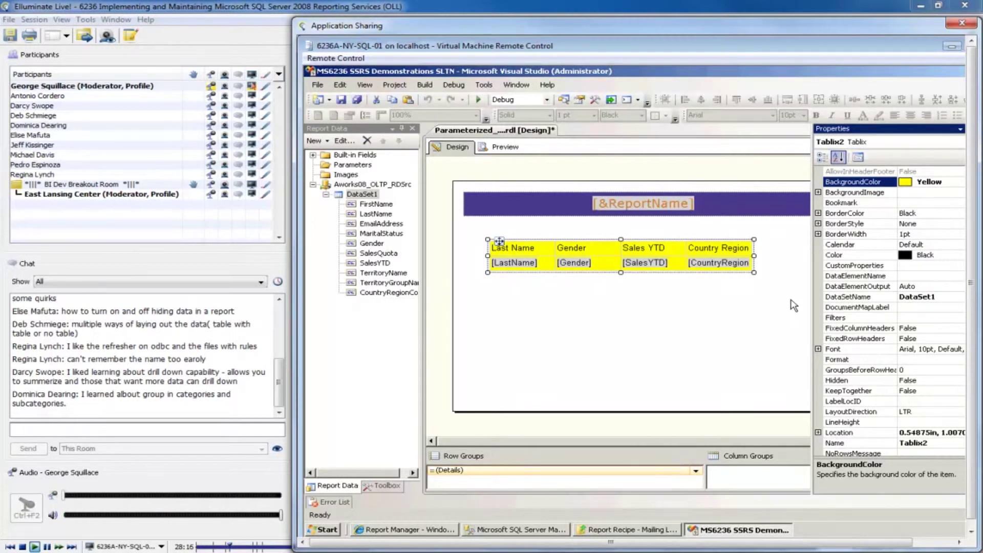
left_click(961, 183)
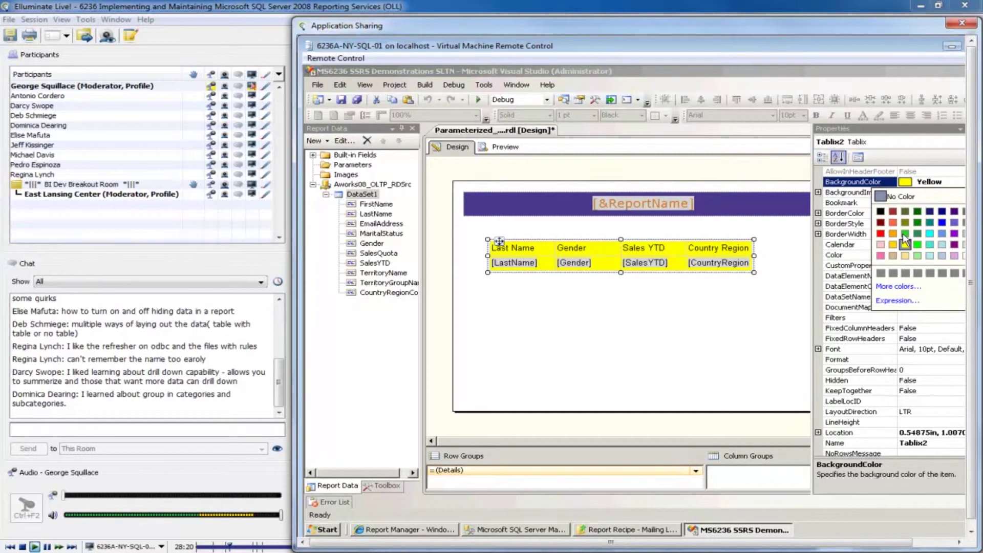
left_click(754, 295)
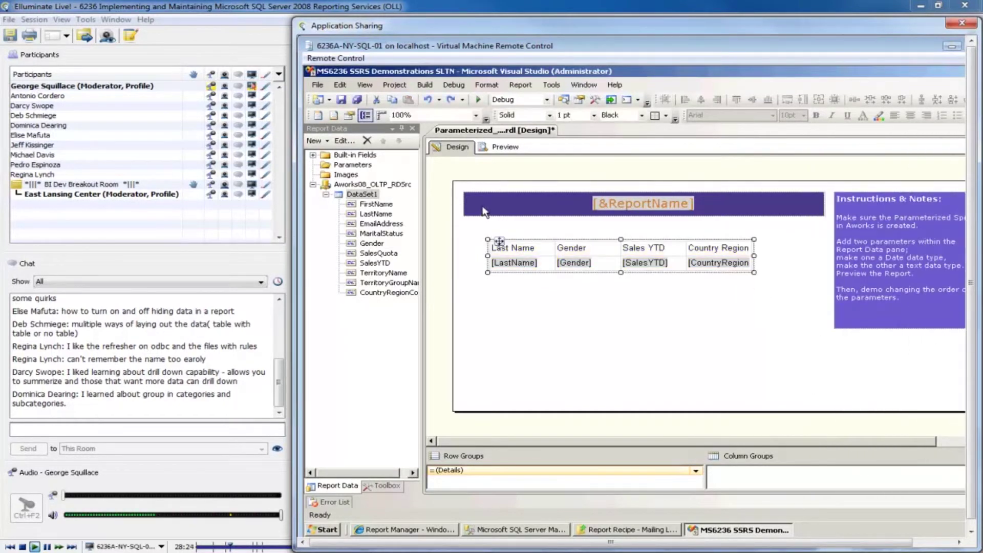
- Add a new report parameter and name it BkgrndColor, without a space
right_click(360, 165)
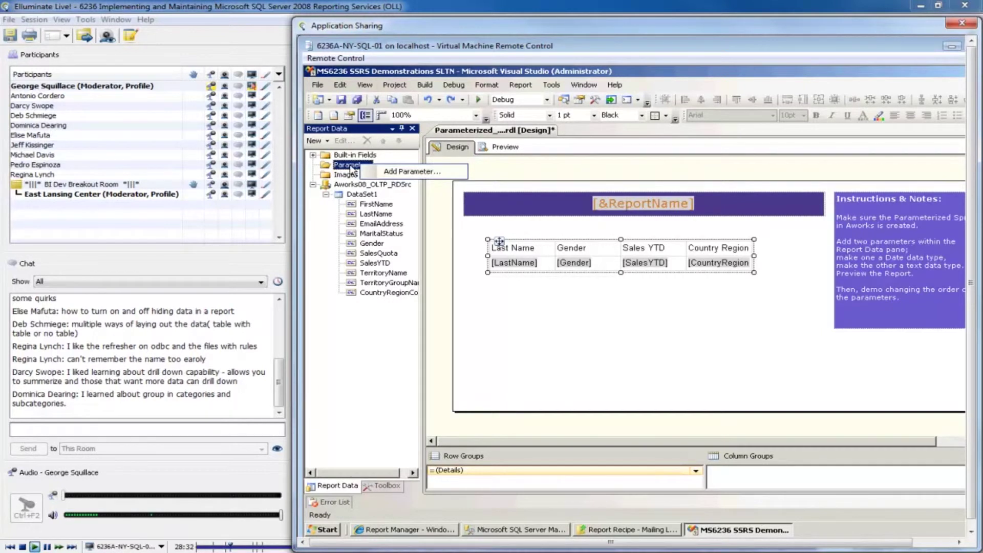
left_click(382, 169)
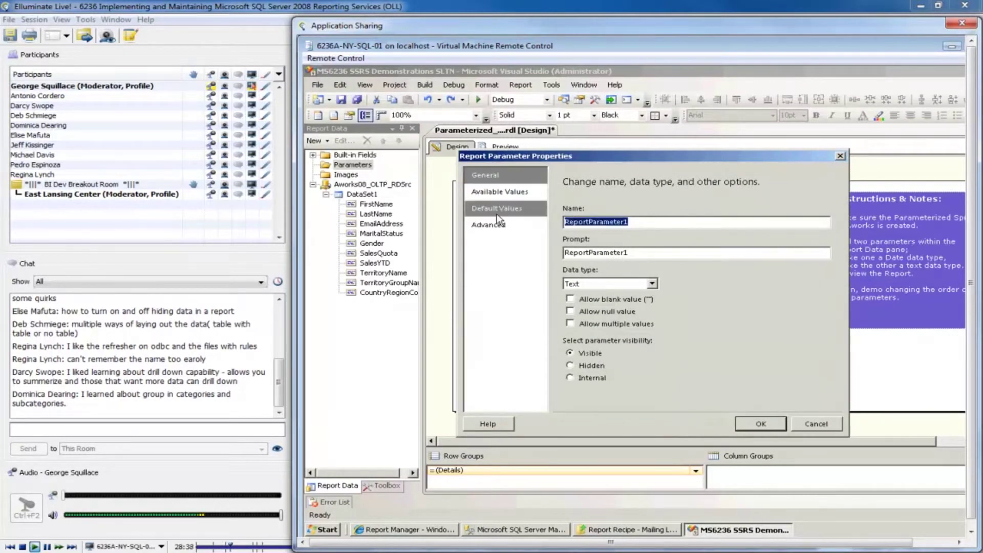
type("B")
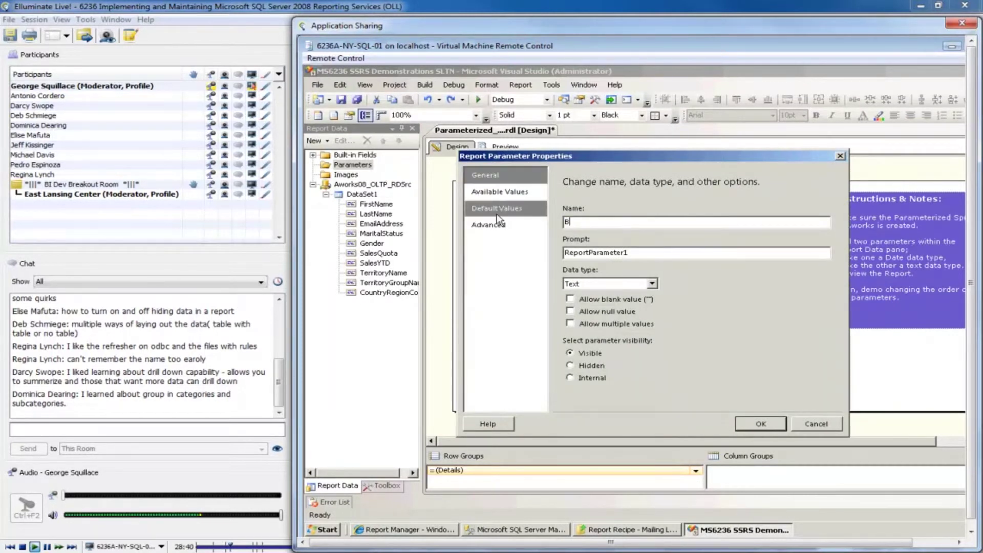
type("kgrnd Color")
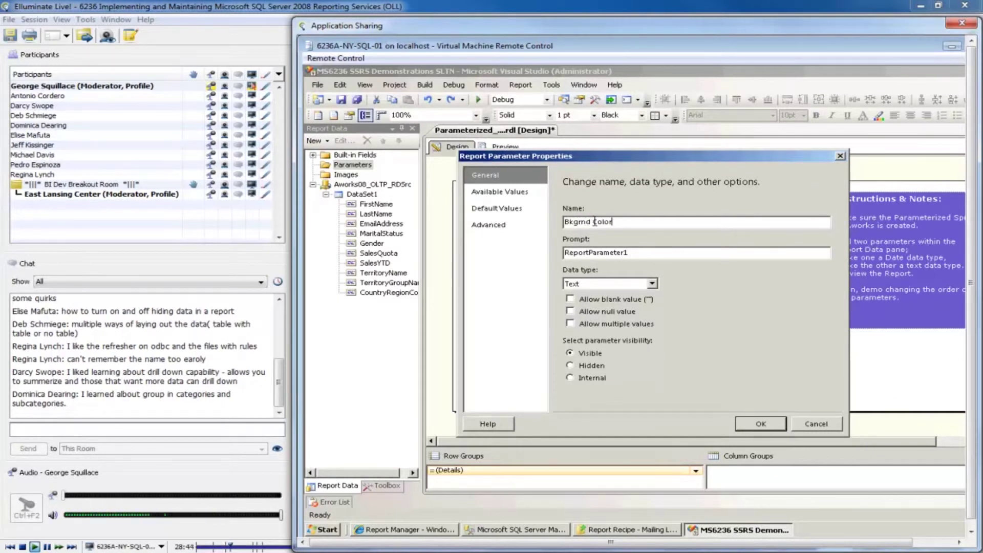
left_click(749, 424)
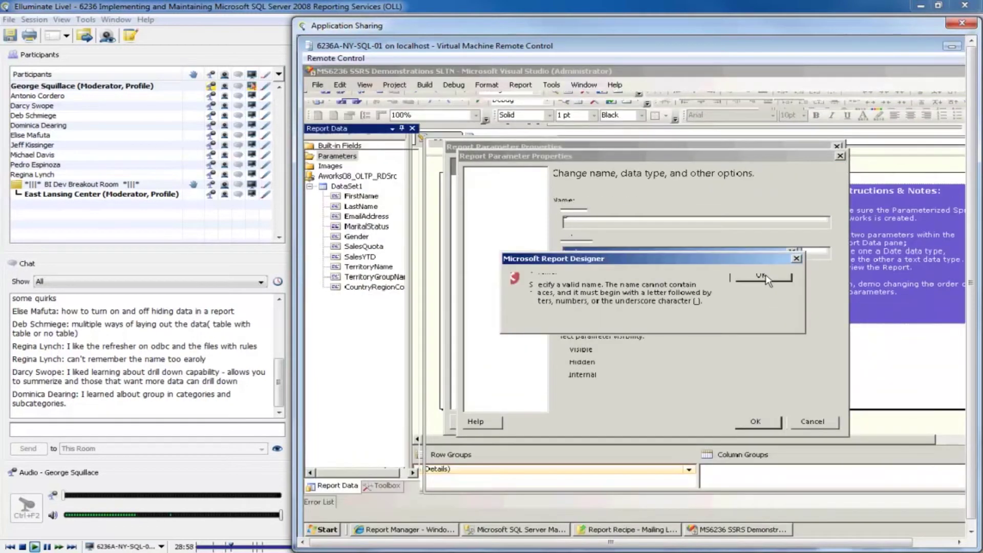
left_click(767, 281)
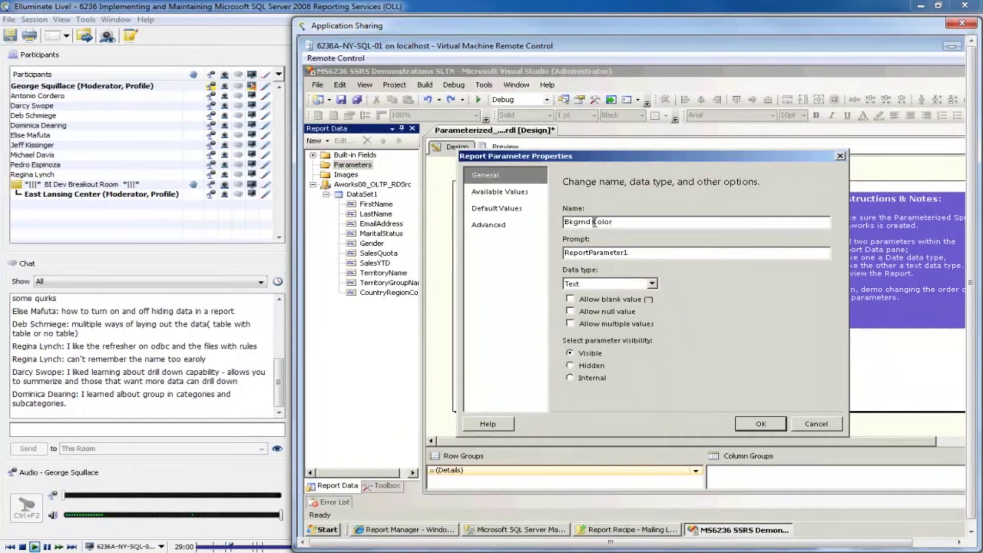
key("BackSpace")
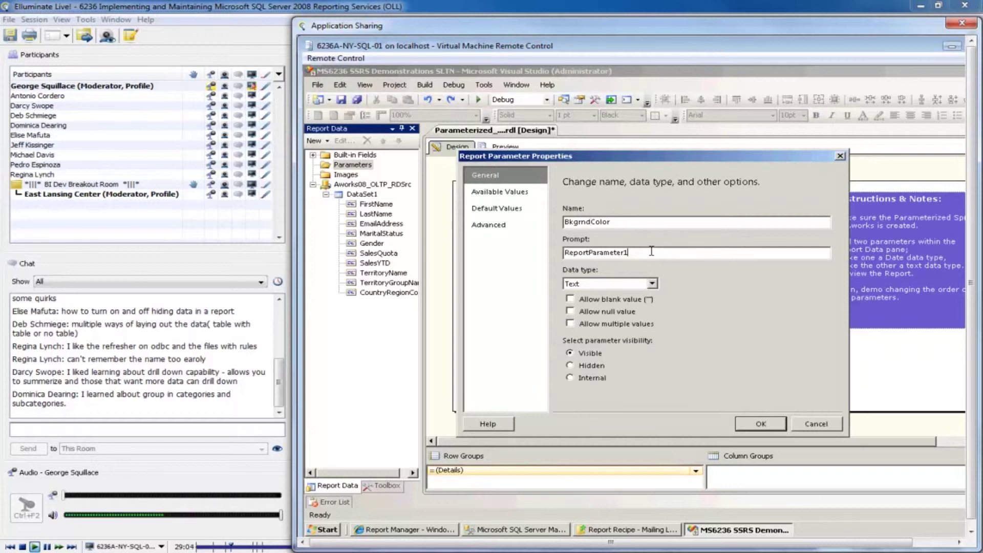
- Set the new parameter's prompt to "Background Color" and save the parameter
key("Tab")
type("ground")
key("BackSpace")
key("BackSpace")
type("olor")
left_click_drag(635, 252, 543, 249)
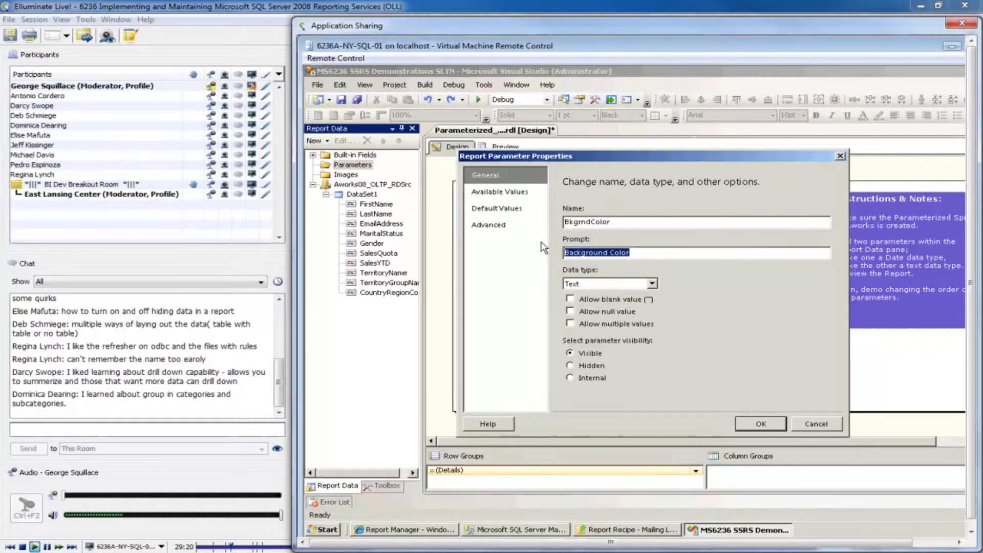
left_click(767, 425)
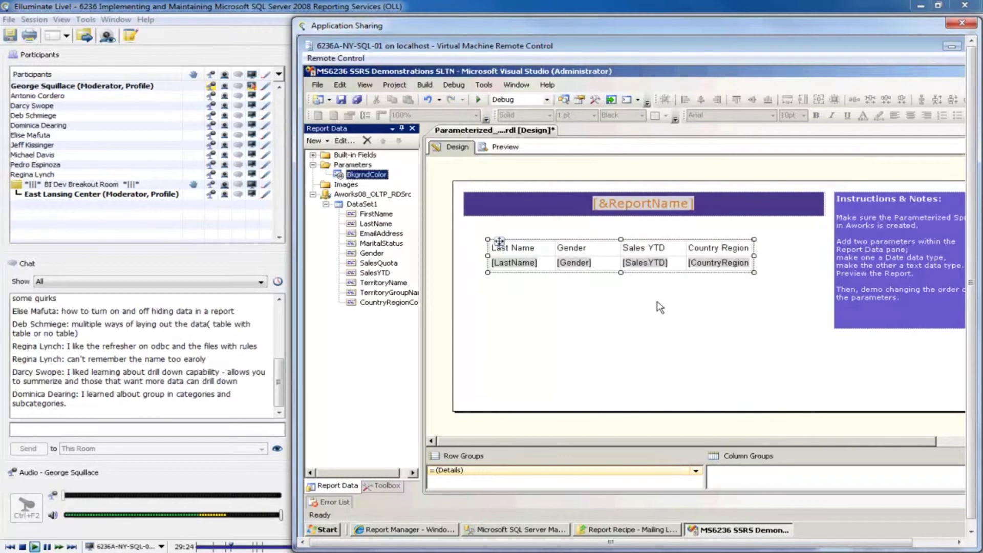
- Preview the report with the value "hhh" for the Background Color parameter
left_click(503, 150)
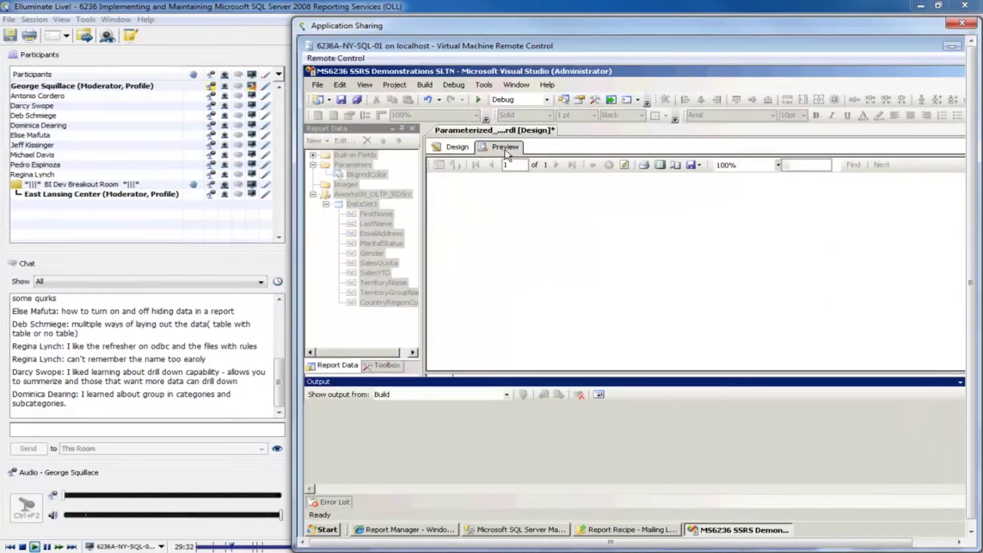
left_click(503, 166)
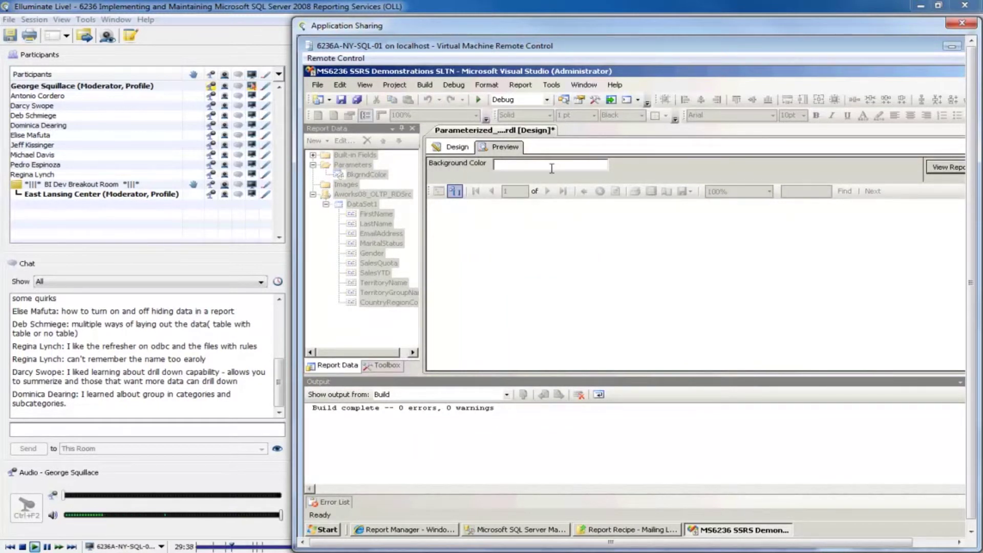
type("hhh")
left_click(947, 167)
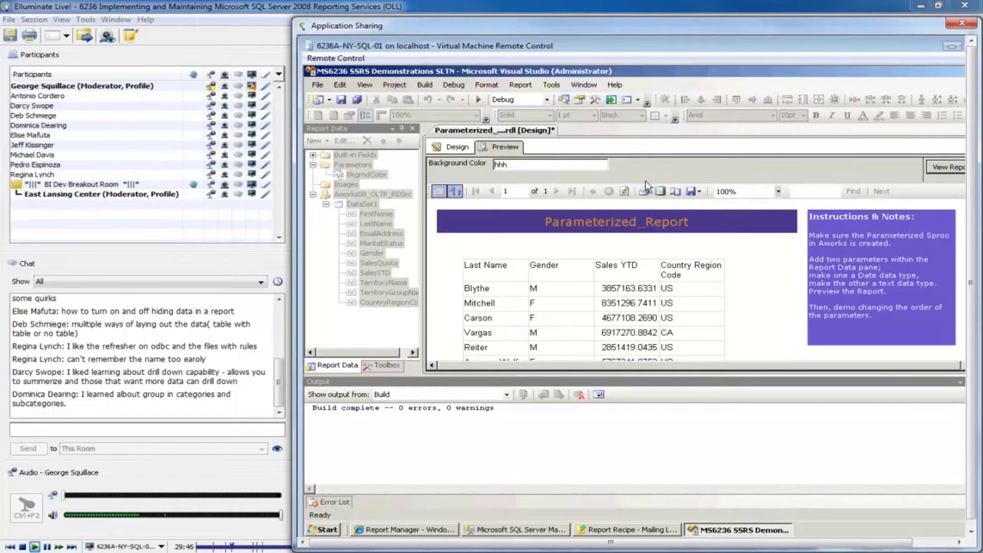
left_click_drag(565, 165, 448, 162)
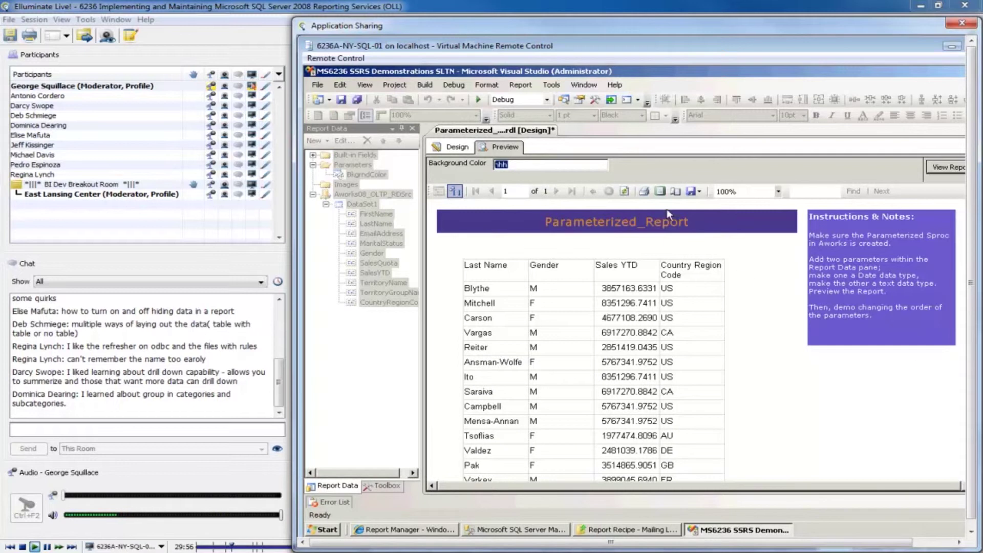
- Return to the report design, change the BkgrndColor parameter's data type to Boolean and preview its prompt
left_click(458, 147)
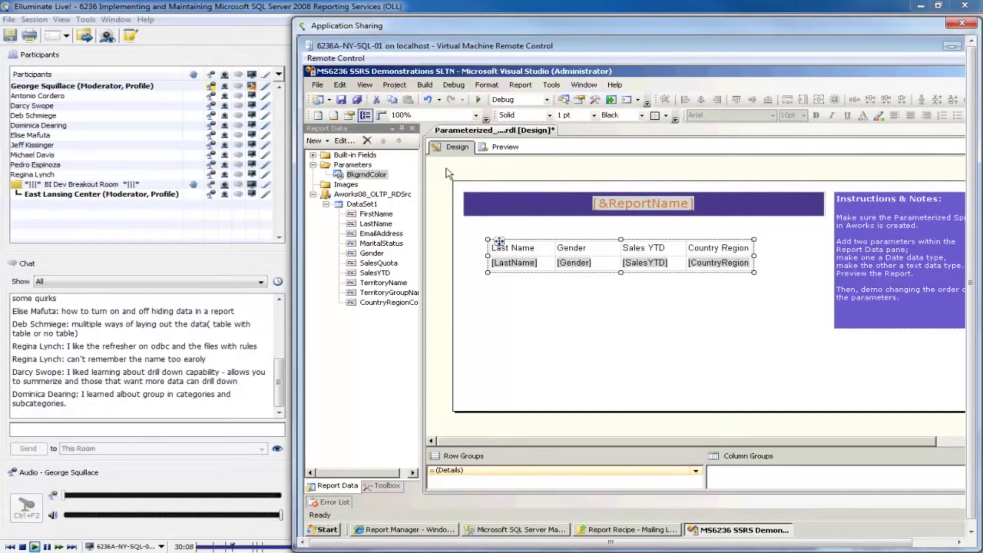
double_click(373, 176)
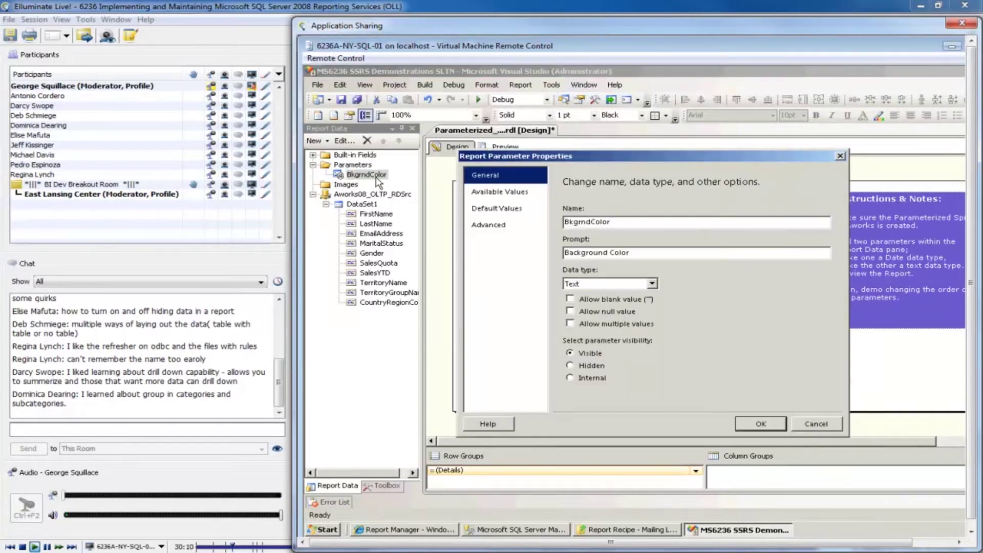
left_click(571, 300)
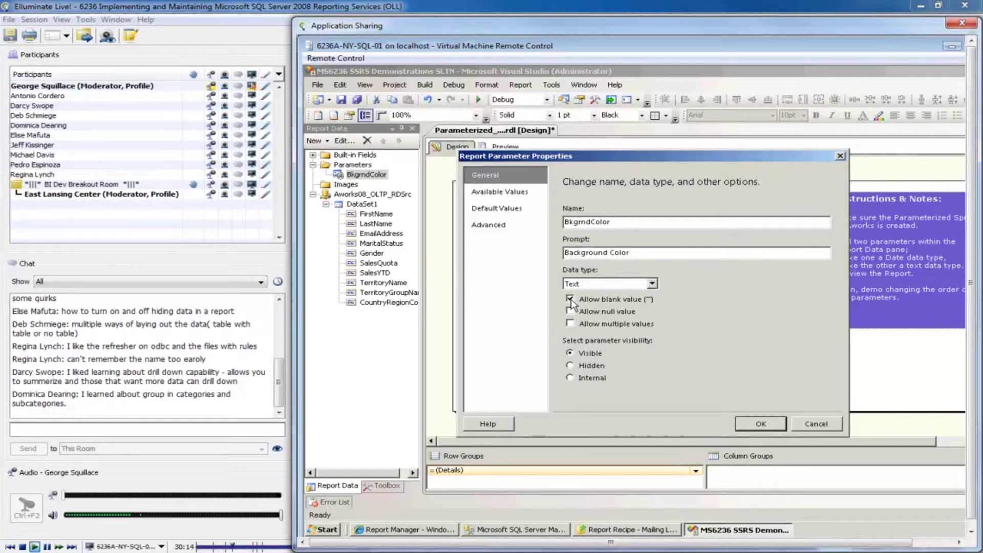
left_click(570, 300)
left_click(570, 311)
left_click(570, 324)
left_click(653, 284)
left_click(628, 299)
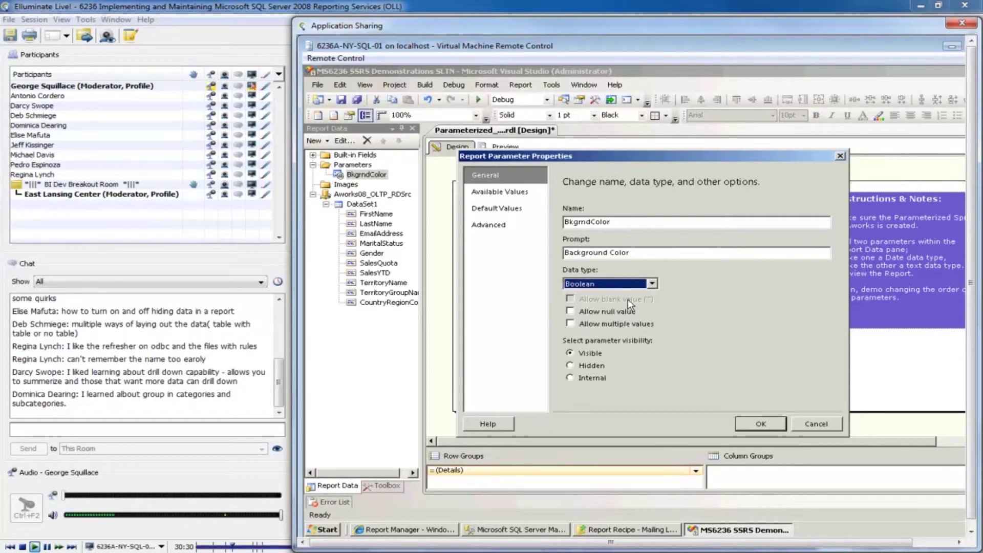
left_click(762, 423)
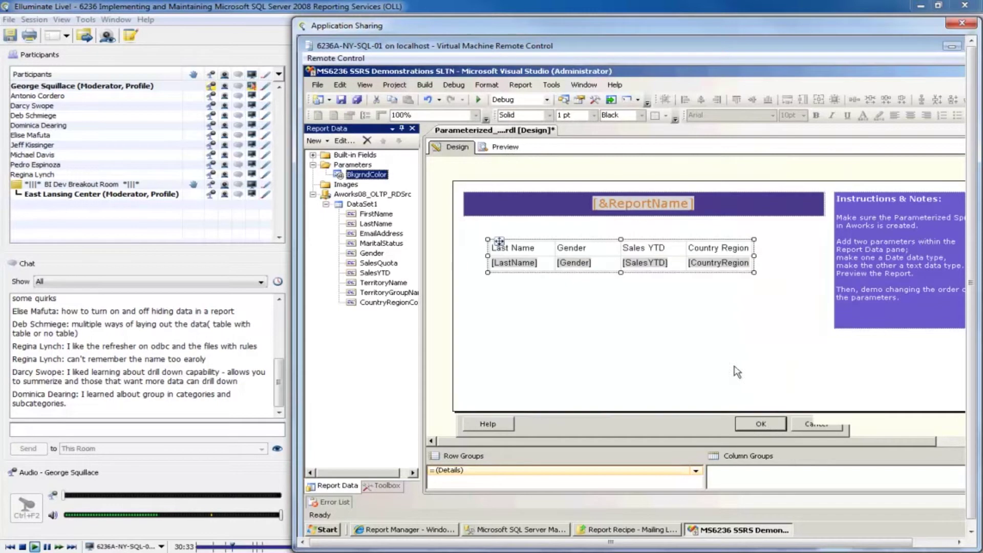
left_click(505, 149)
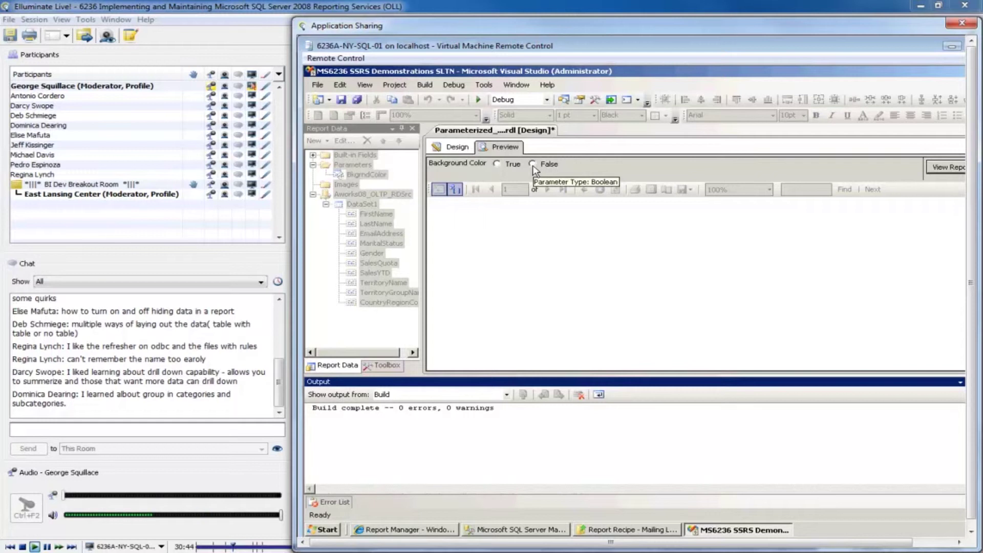
- Return to the report design and change the BkgrndColor parameter's data type to Date/Time
left_click(452, 147)
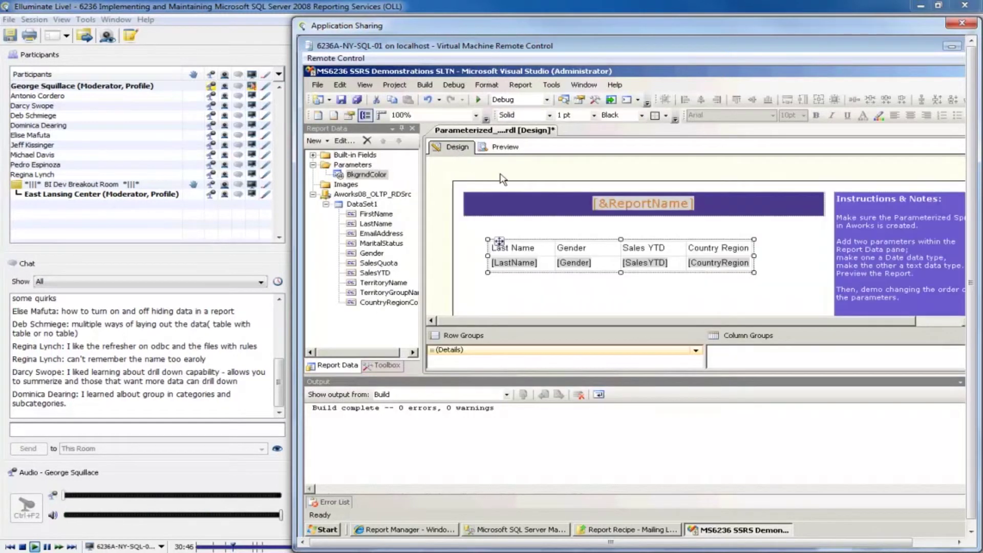
double_click(385, 175)
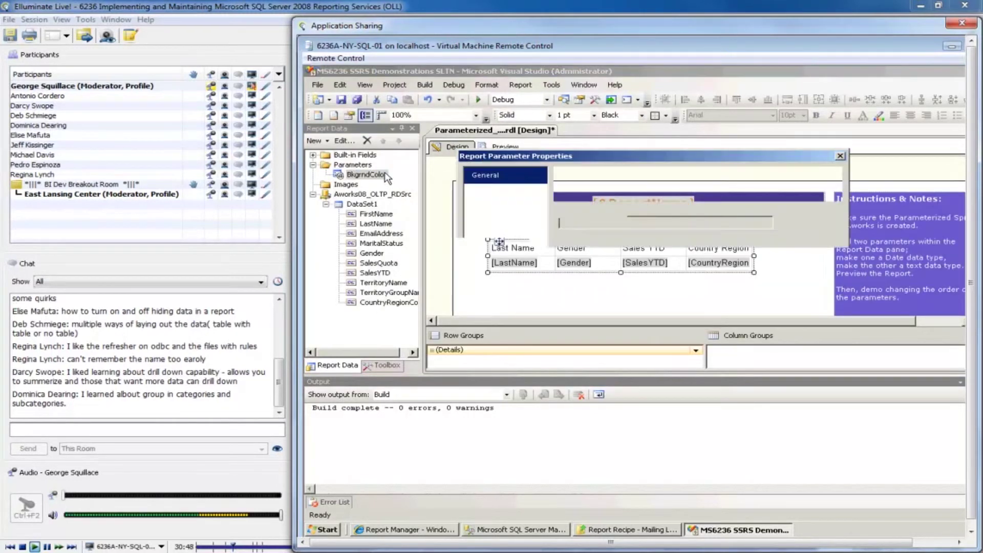
left_click(607, 283)
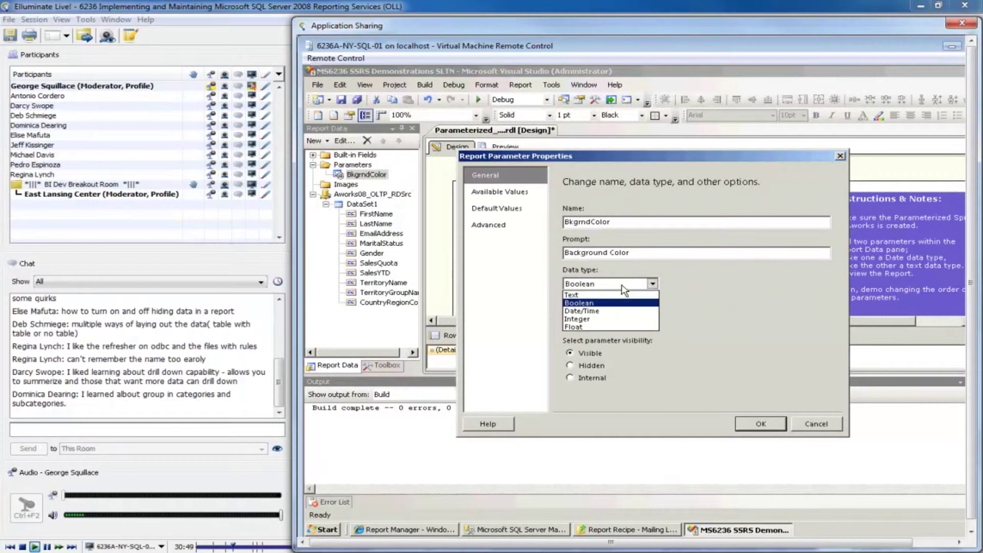
left_click(604, 312)
left_click(760, 423)
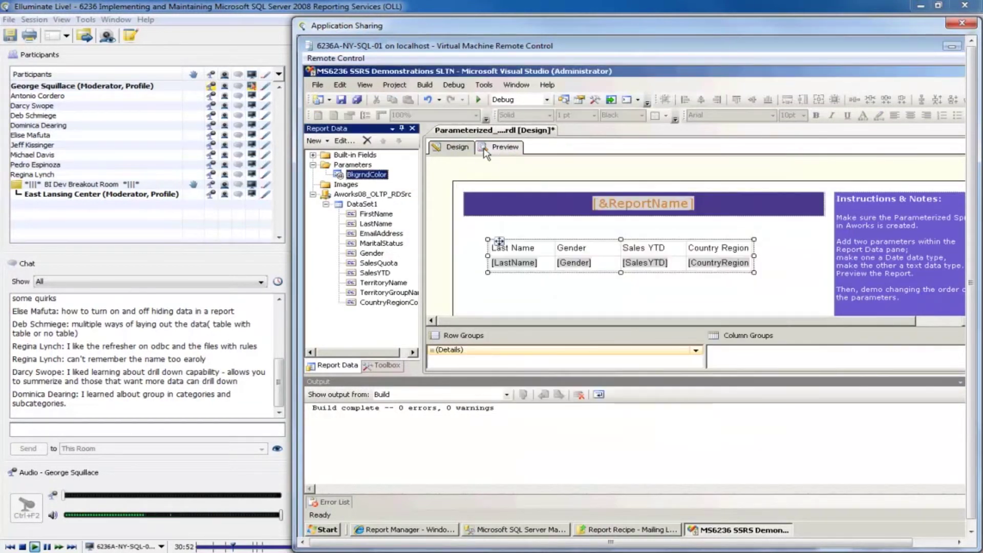
- Preview the report, picking October 24, 2008 from the calendar as the Background Color value
left_click(499, 149)
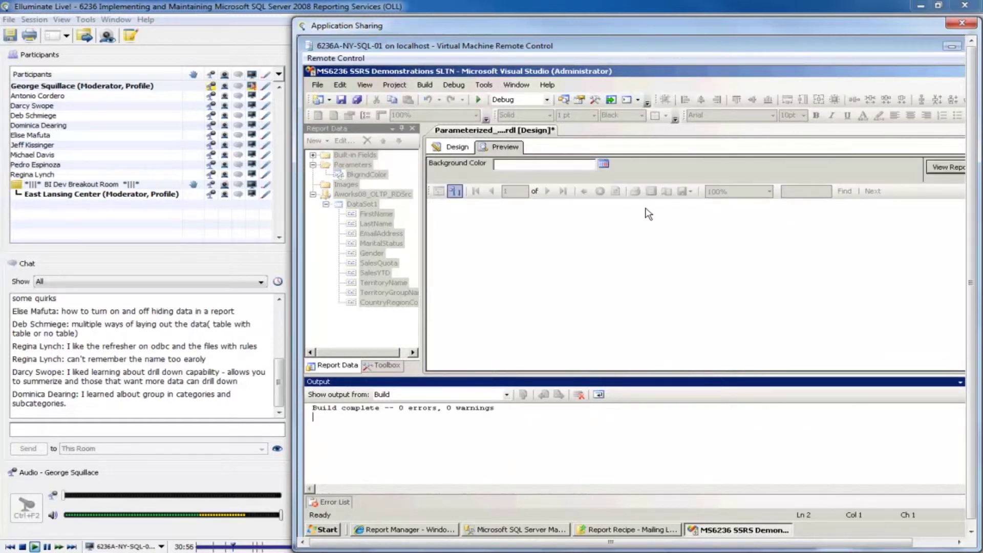
left_click(563, 164)
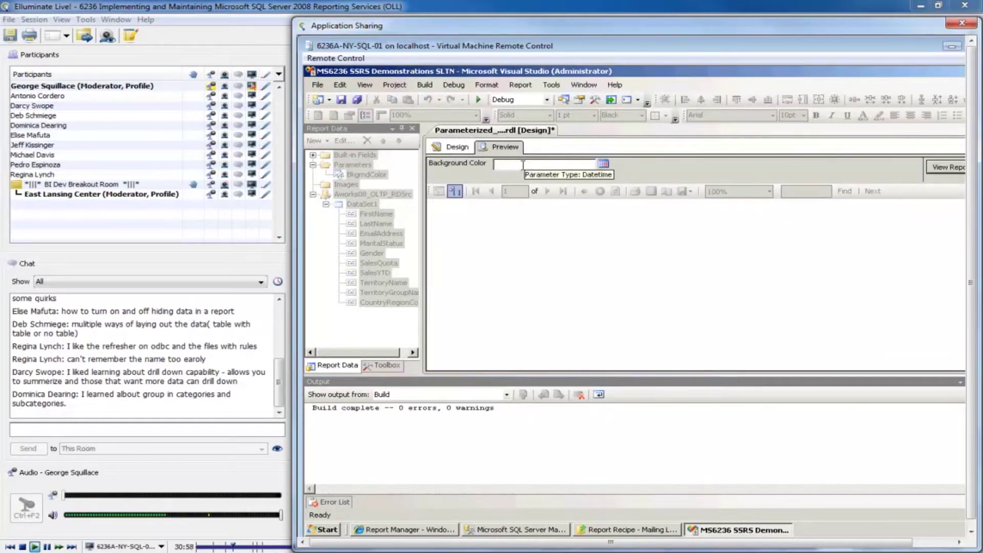
left_click(603, 164)
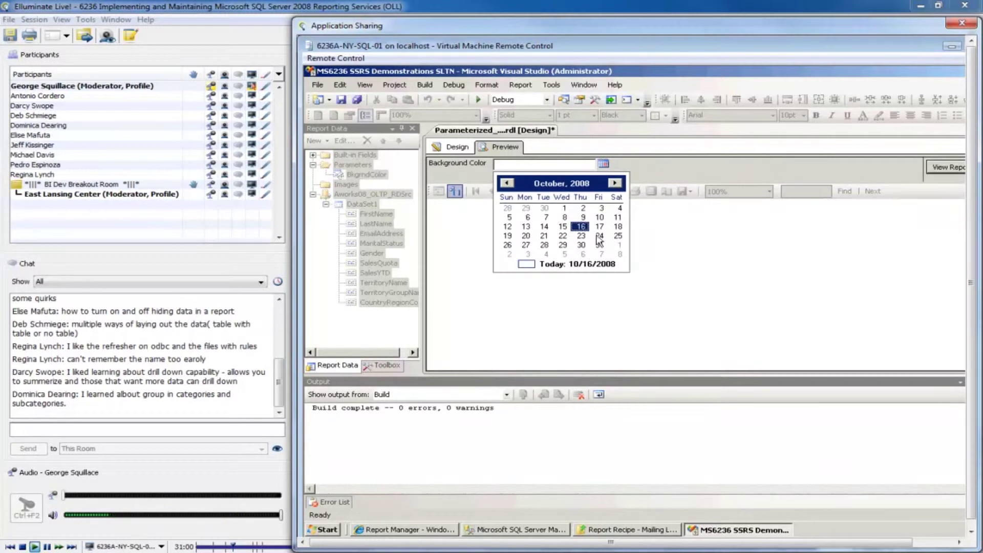
left_click(600, 236)
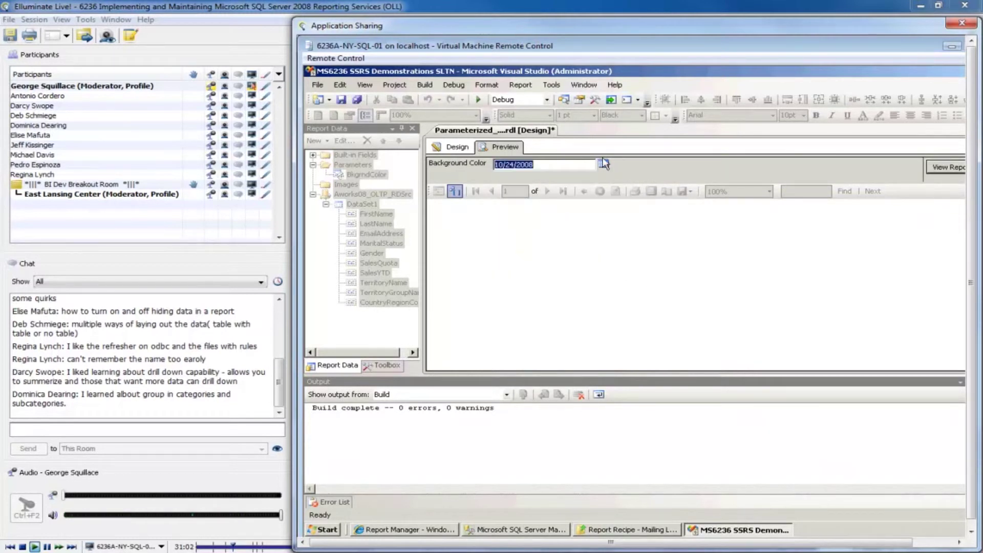
left_click(947, 169)
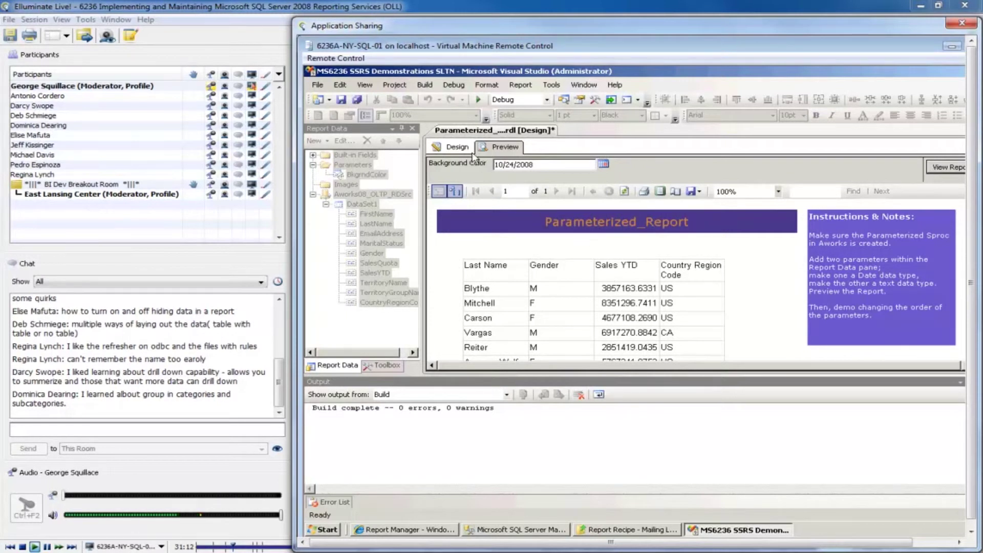
- Reopen the BkgrndColor parameter from the design, check its default value options and set its available values to Specify values
left_click(453, 147)
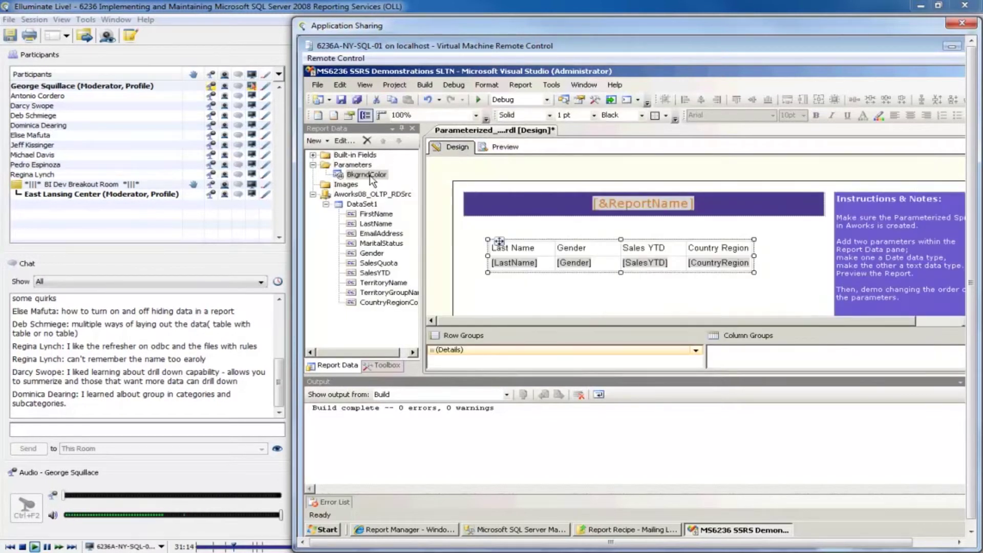
double_click(367, 174)
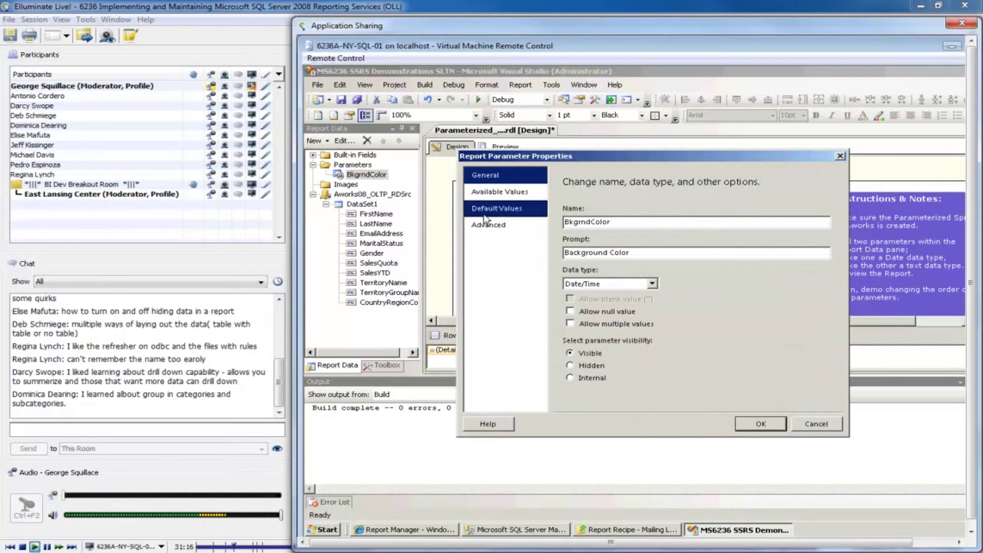
left_click(496, 208)
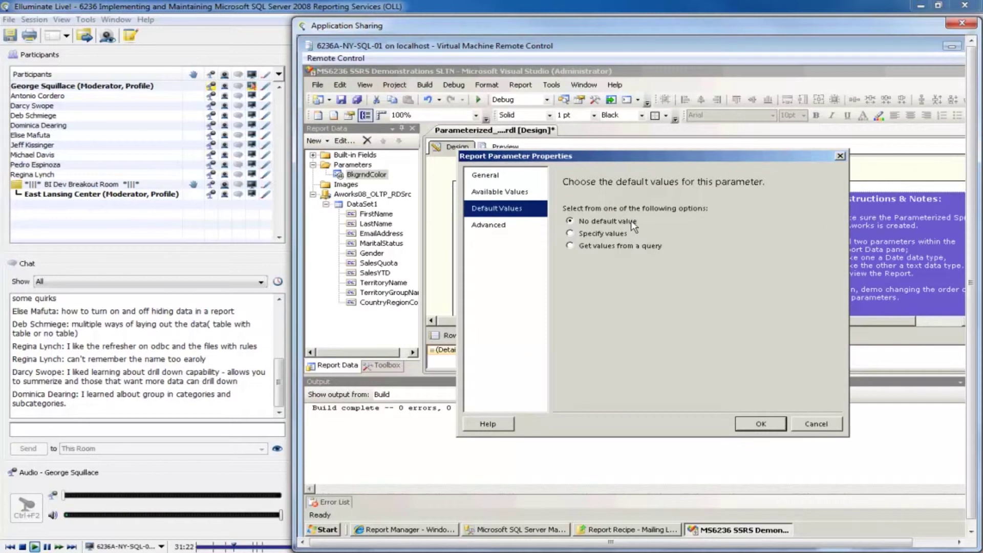
left_click(518, 195)
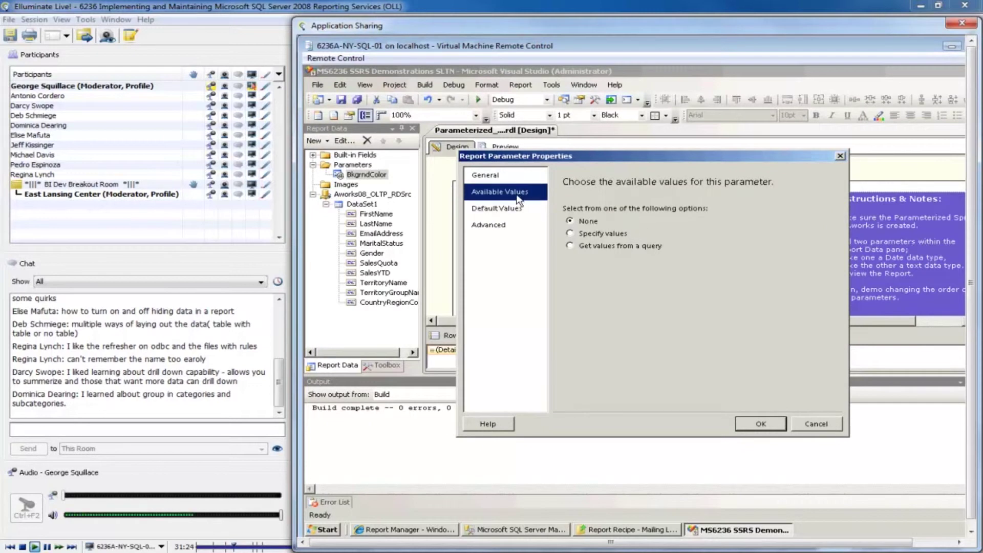
left_click(591, 233)
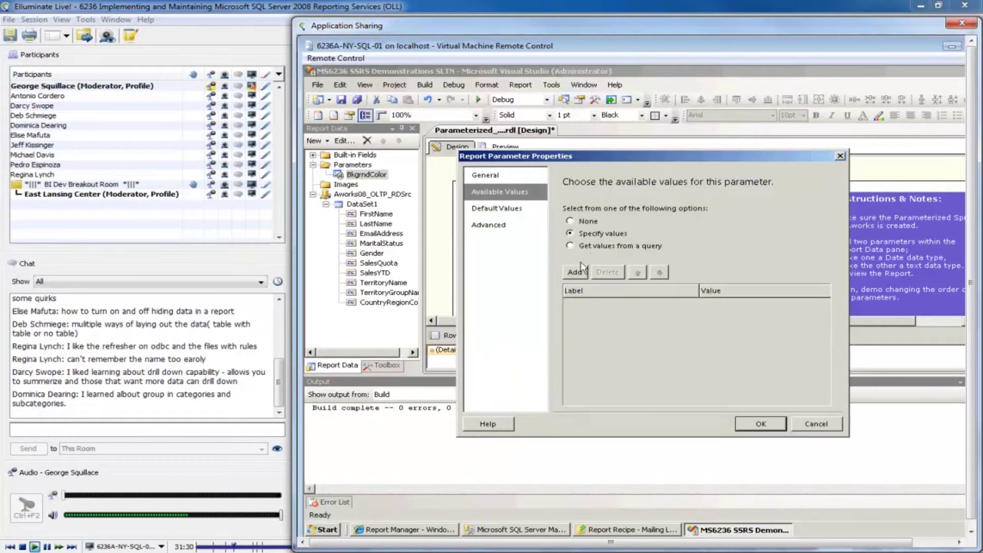
- Change the BkgrndColor parameter's data type to Text
left_click(485, 175)
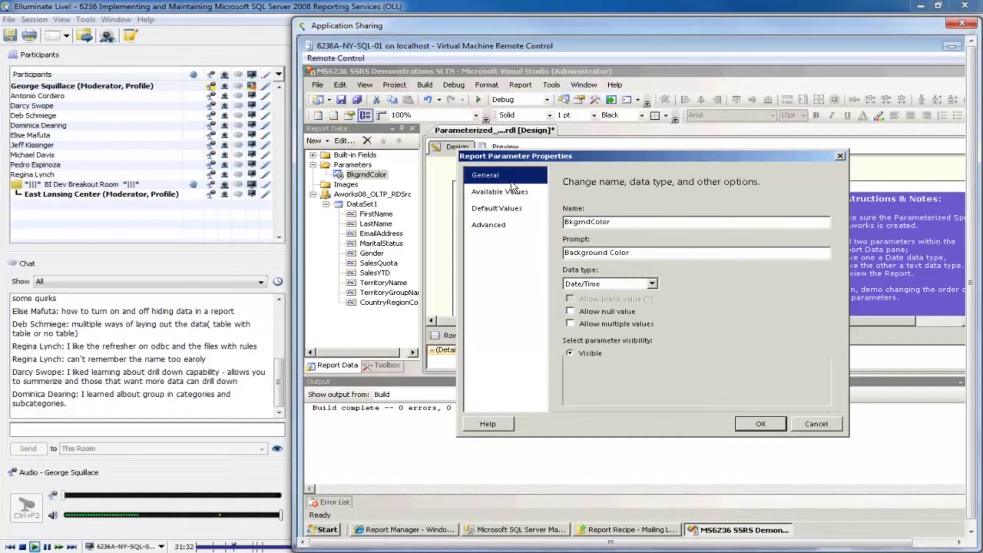
left_click(593, 283)
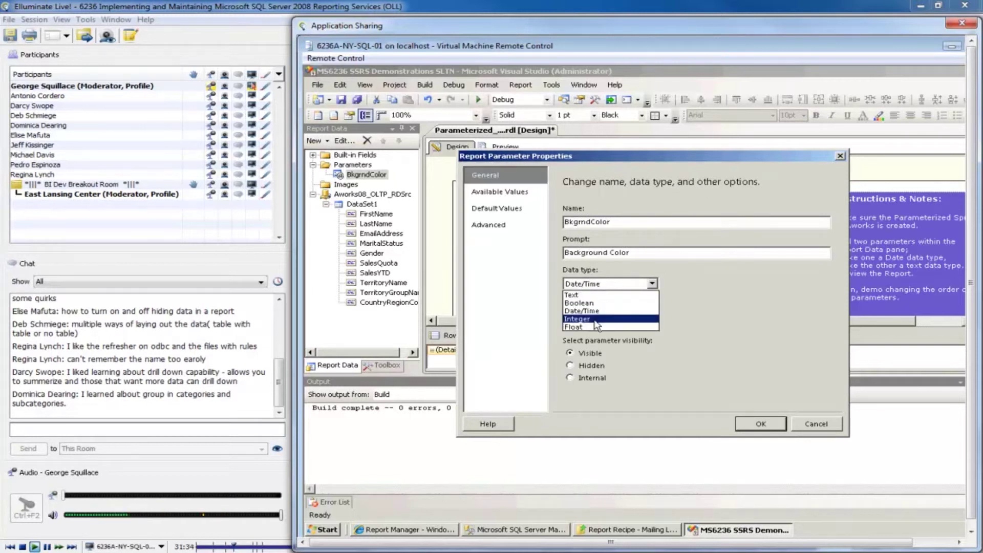
left_click(597, 296)
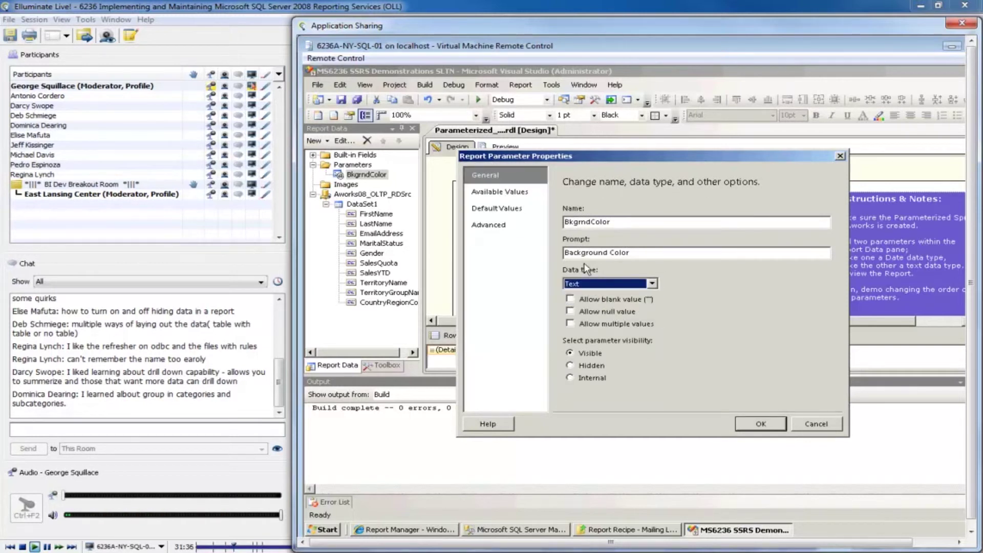
- Add an available value to the BkgrndColor parameter with label Yellow and value Yellow
left_click(507, 192)
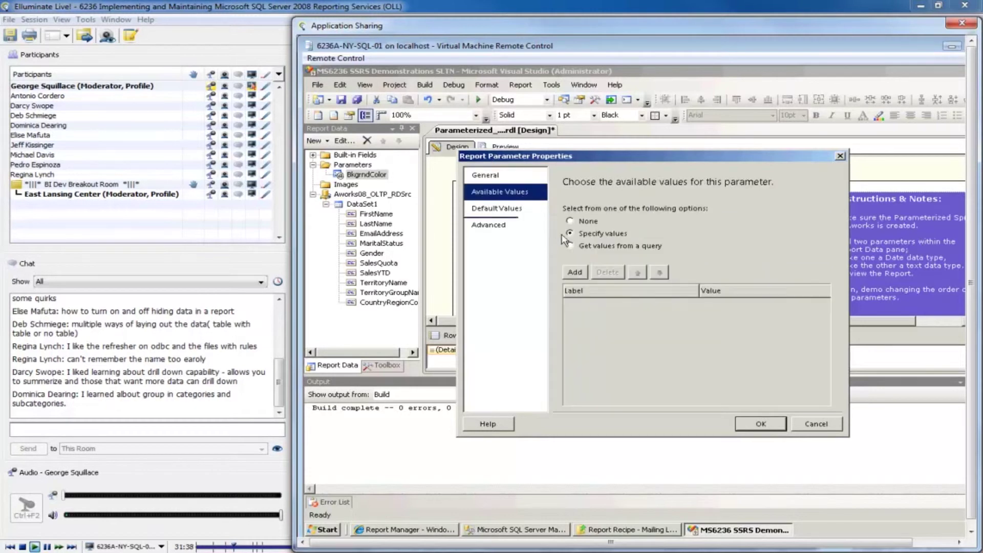
left_click(576, 273)
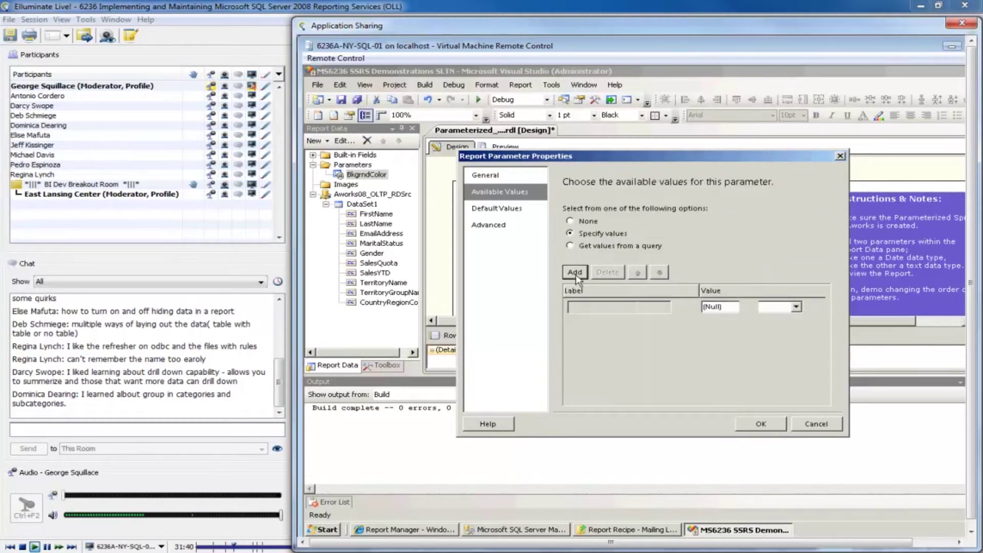
type("Yel")
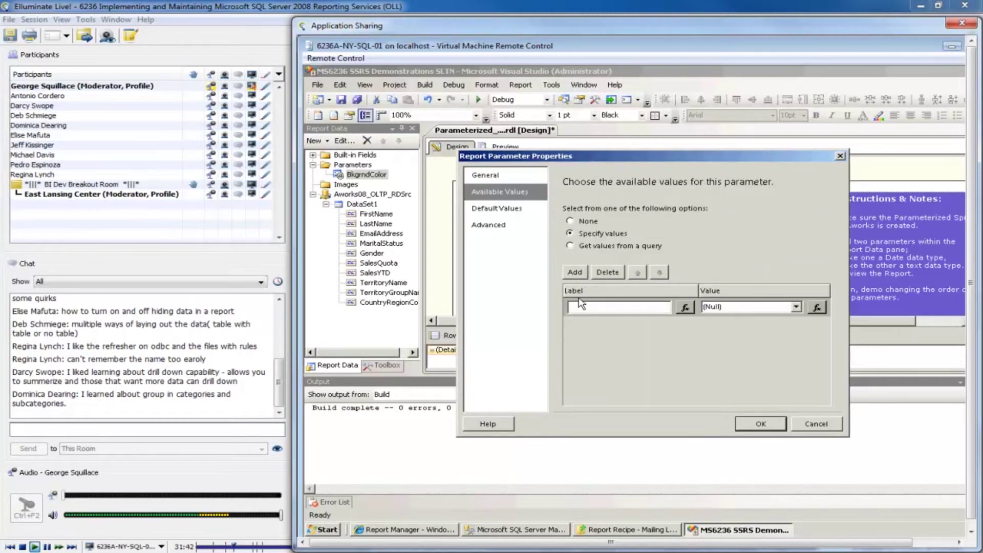
type("low")
key("Tab")
type("Yellow")
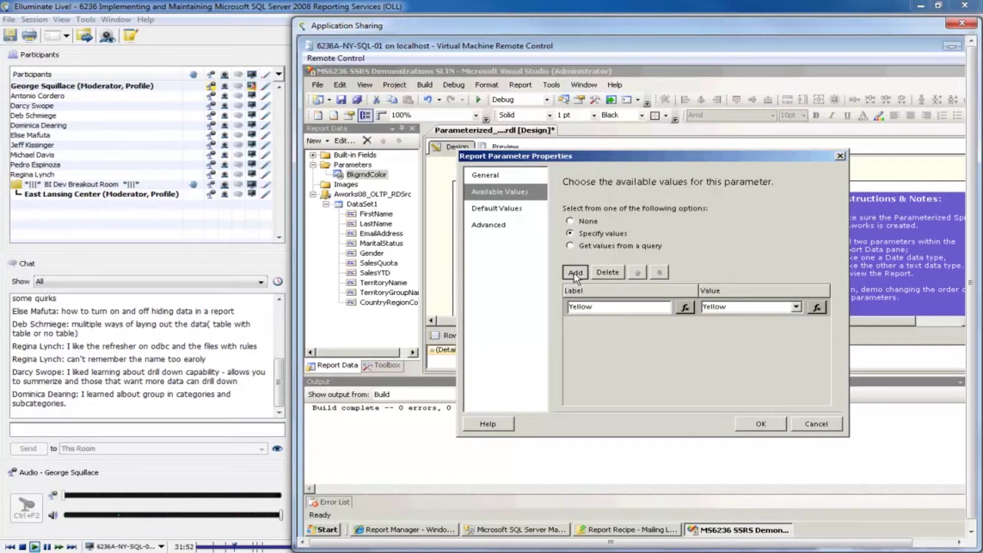
- Add a second available value with label Green and value Green, and apply the parameter properties
left_click(575, 273)
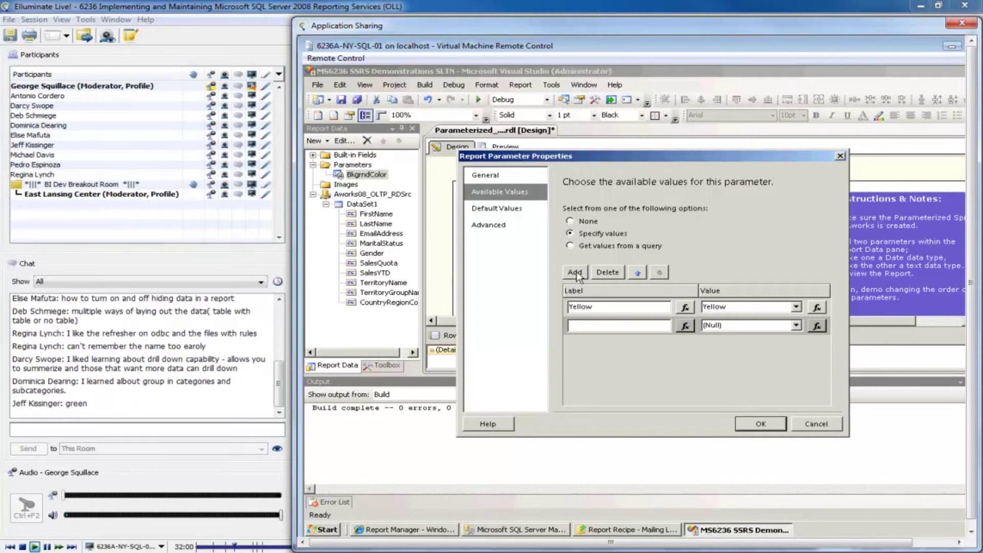
type("Green")
key("Tab")
type("Green")
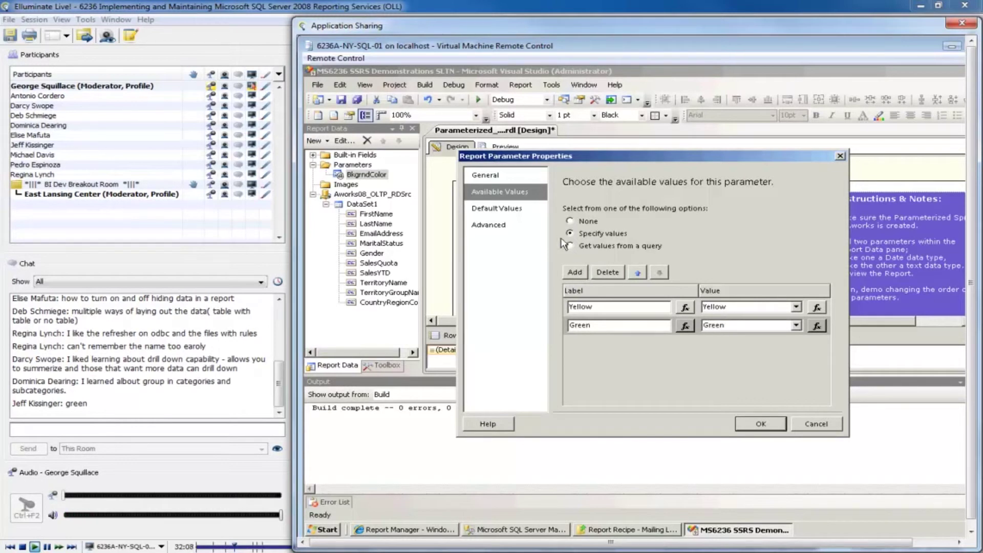
left_click(761, 424)
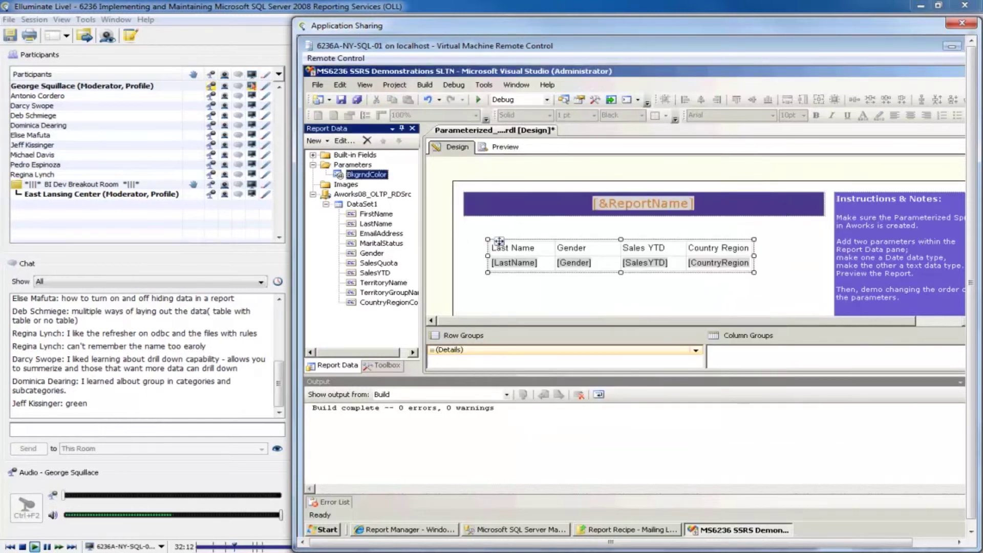
- Start an expression for the employee sales table's BackgroundColor property with the IIf program flow function
key("F4")
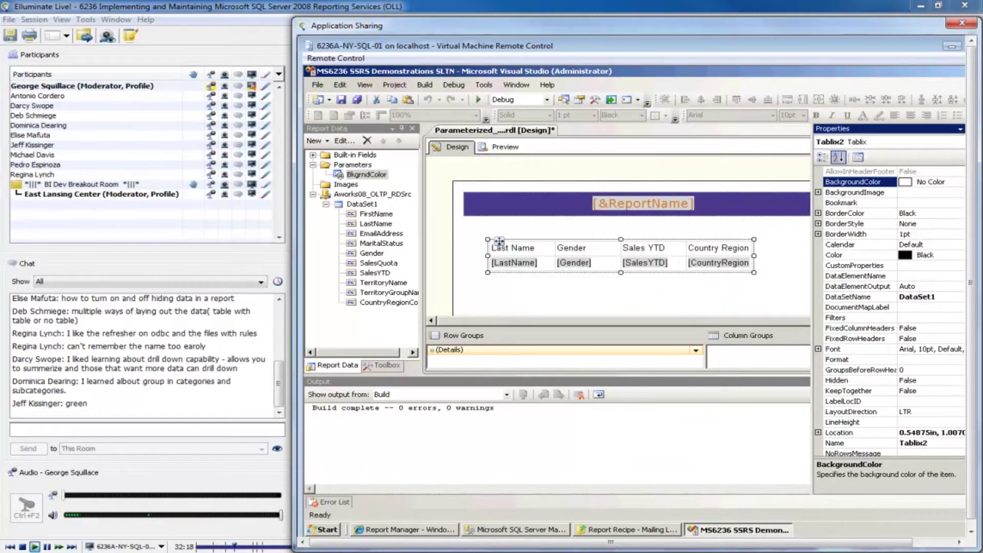
left_click(961, 181)
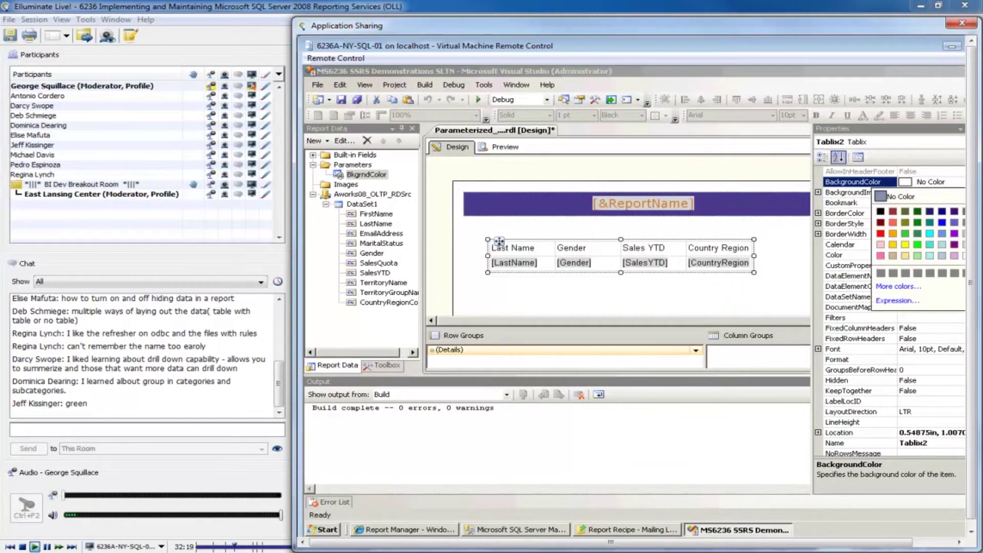
left_click(900, 301)
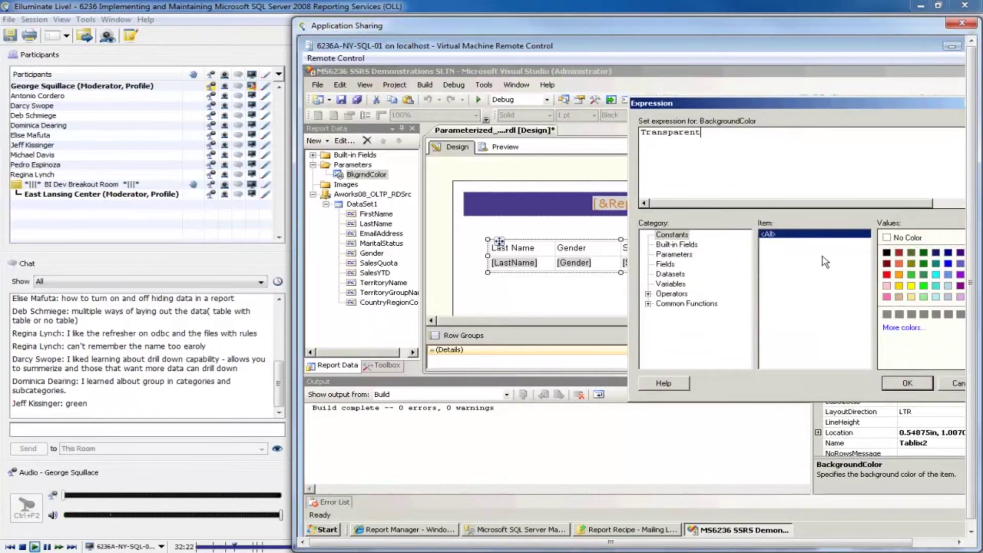
left_click(676, 254)
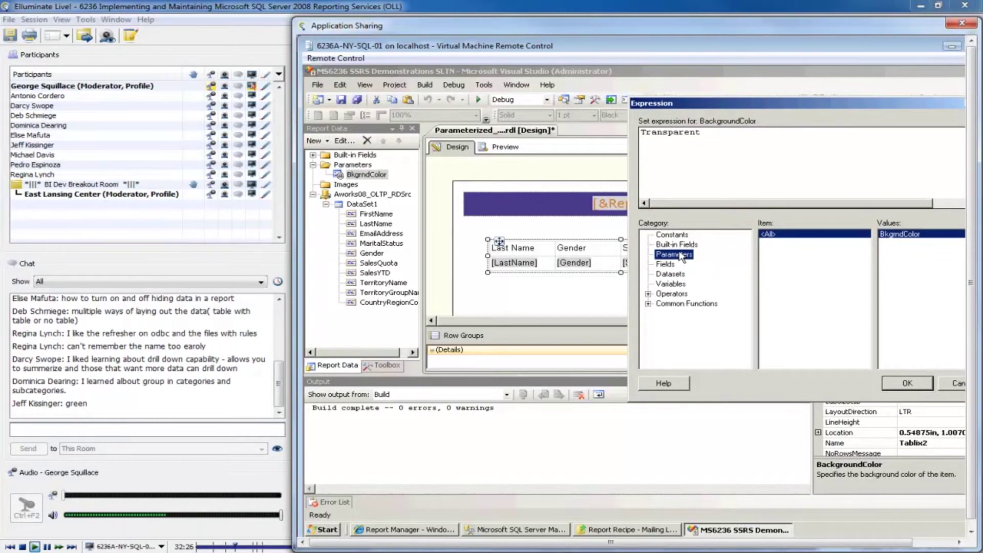
left_click(648, 294)
left_click(649, 353)
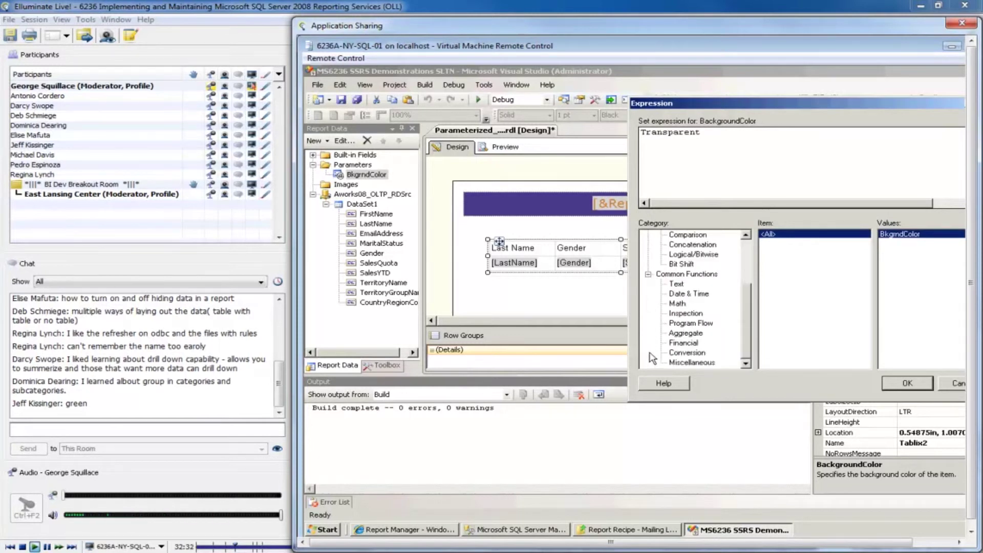
left_click(687, 313)
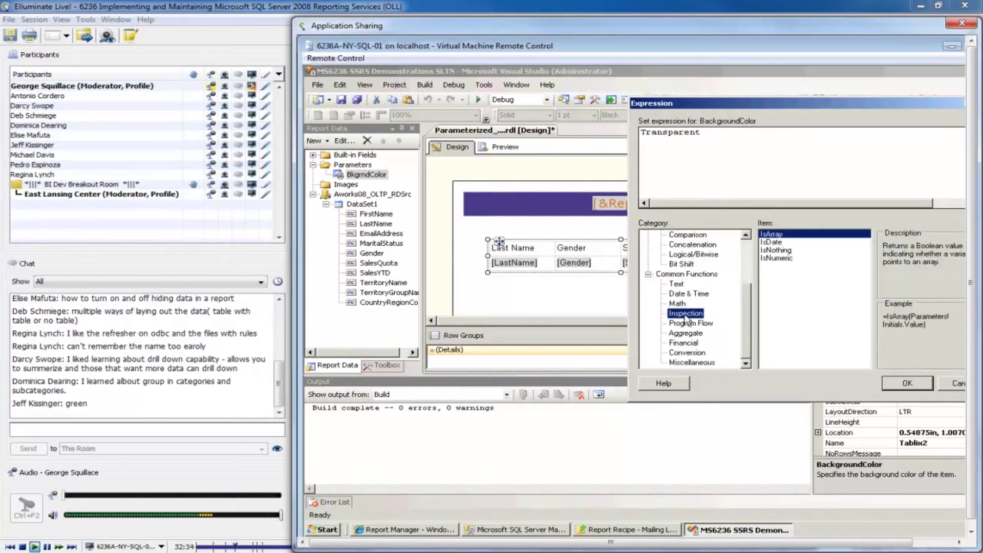
left_click(688, 323)
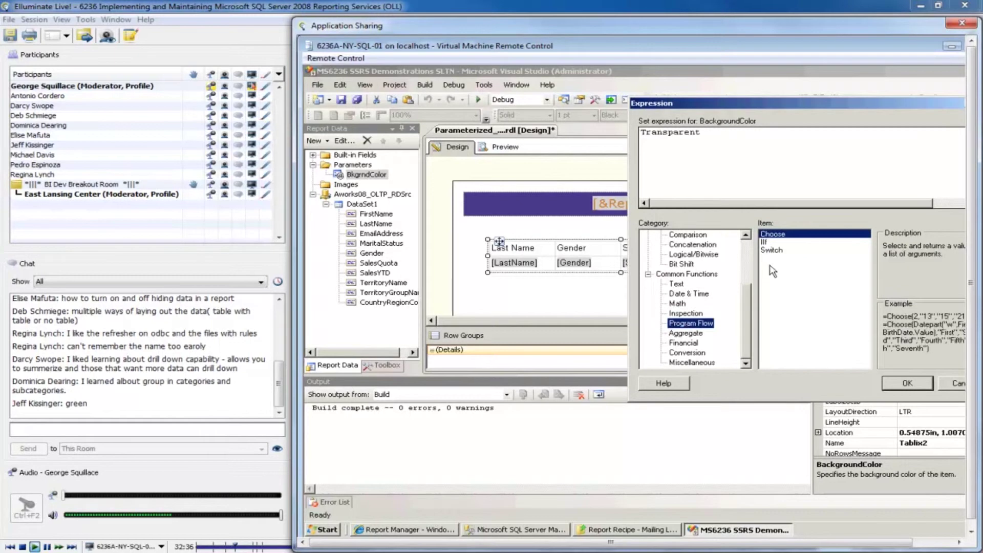
double_click(770, 242)
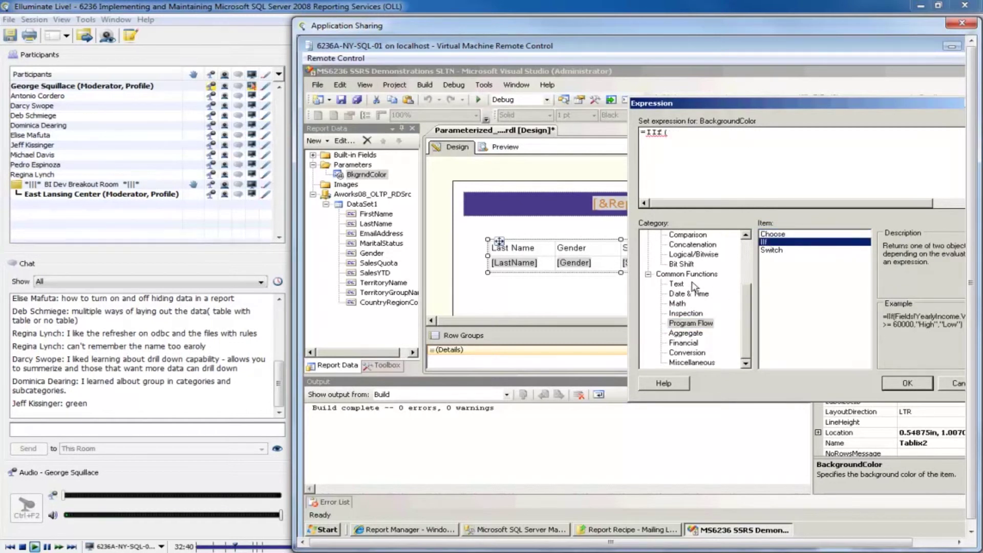
left_click(648, 274)
left_click(674, 254)
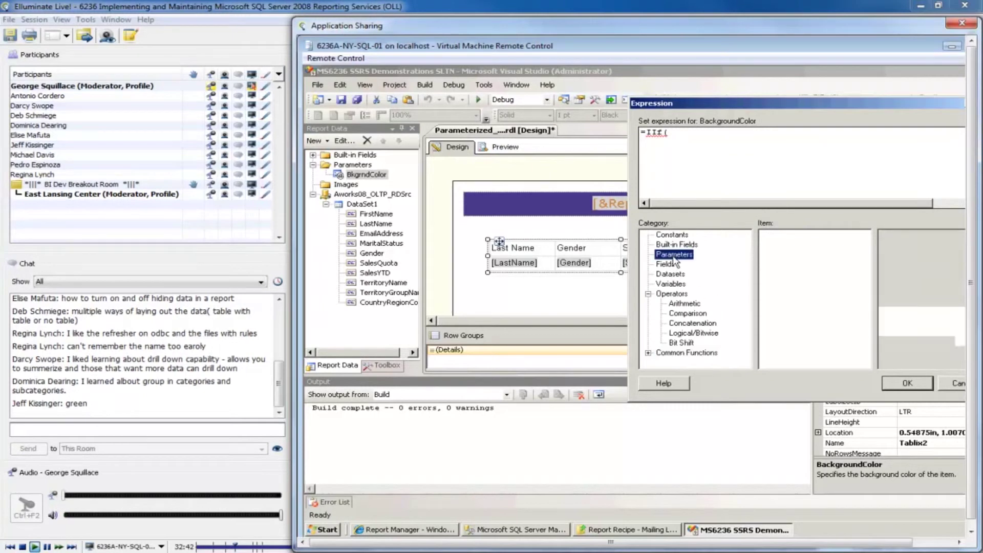
left_click(908, 383)
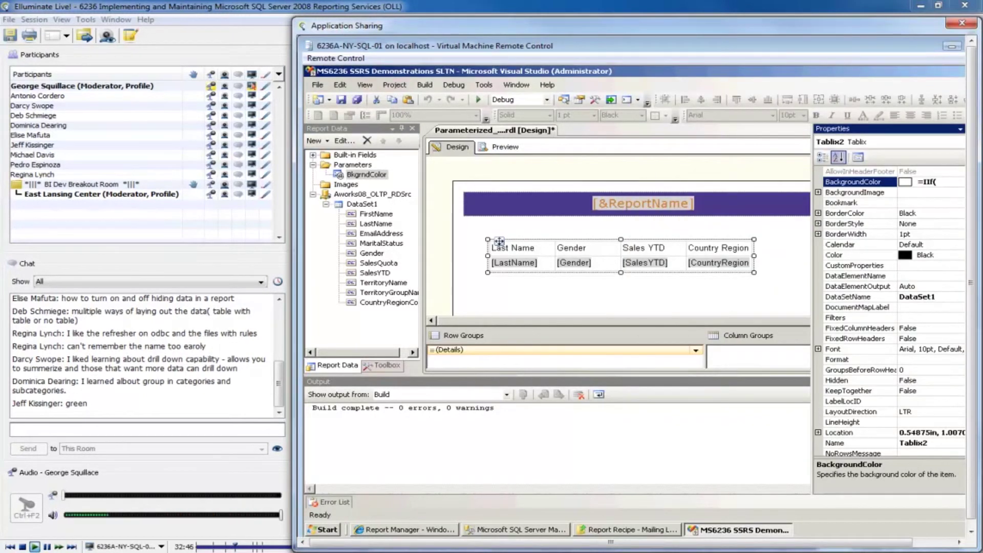
- Complete the table's BackgroundColor expression as =IIf(Parameters!BkgrndColor.Value = "Yellow","Yellow","Green")
left_click(960, 182)
left_click(897, 301)
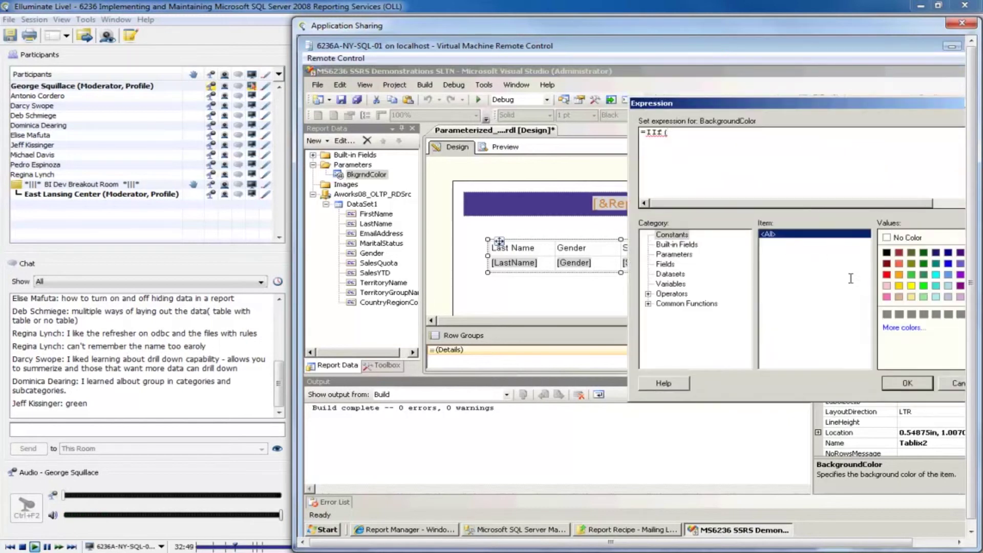
left_click(675, 254)
double_click(910, 234)
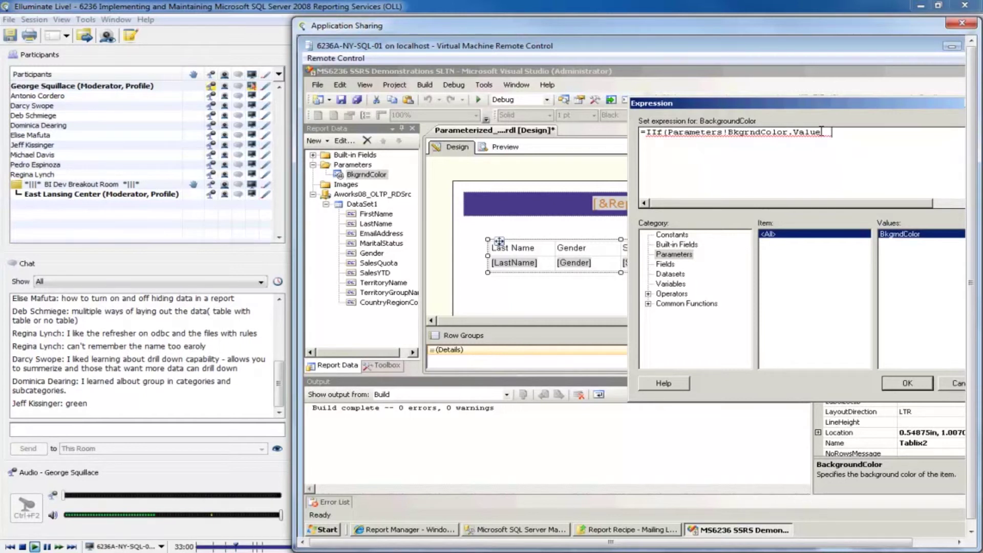
type("= \"Yellow\",")
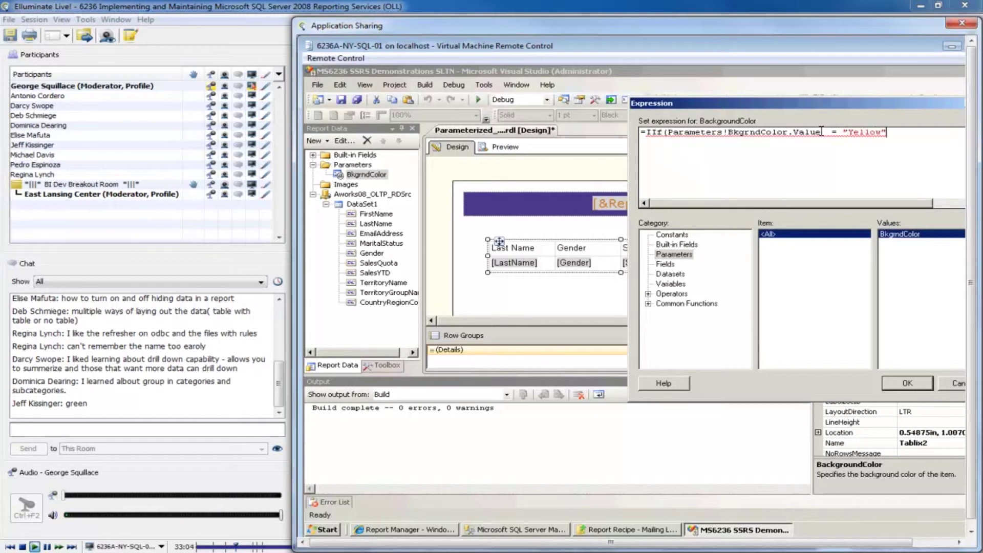
type("\"Yellow\",\"")
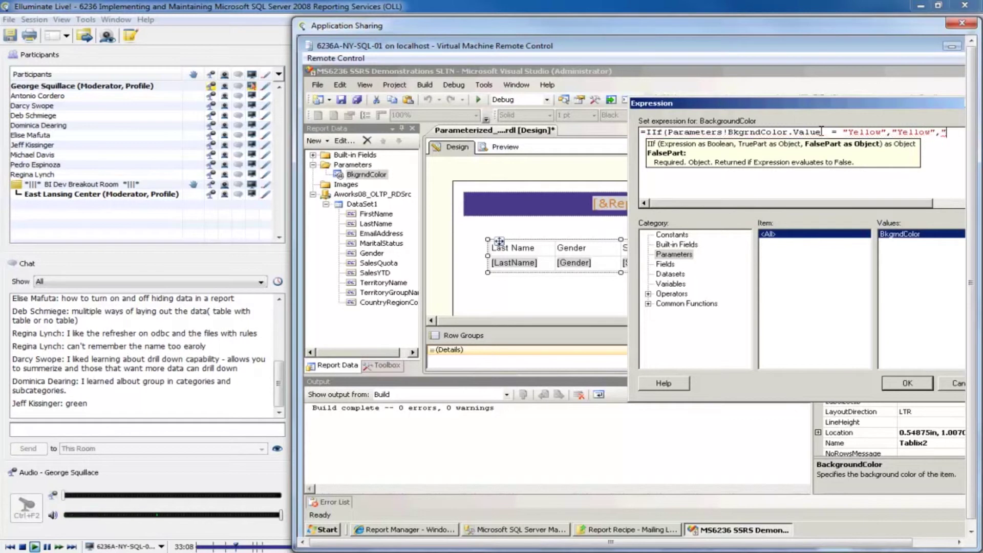
type("Green\")")
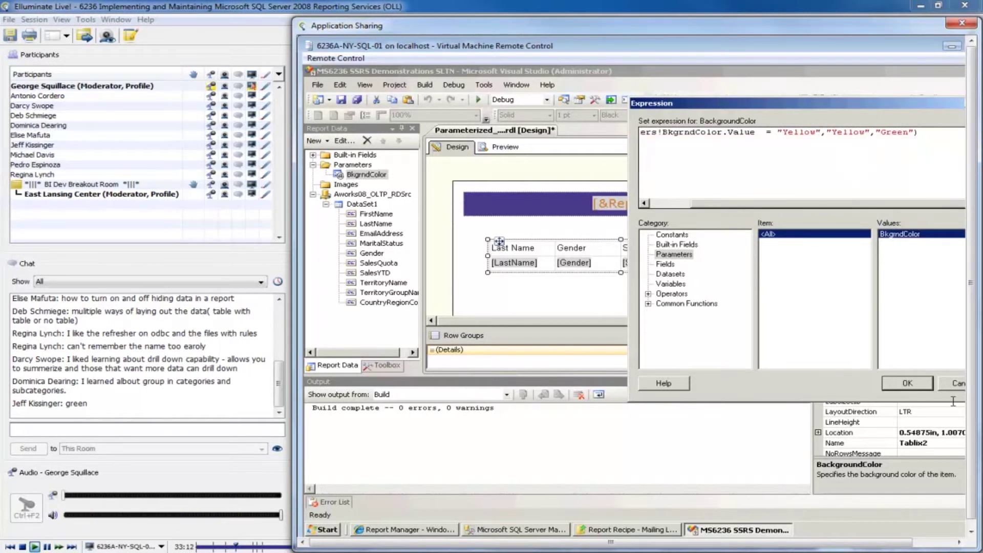
left_click(908, 383)
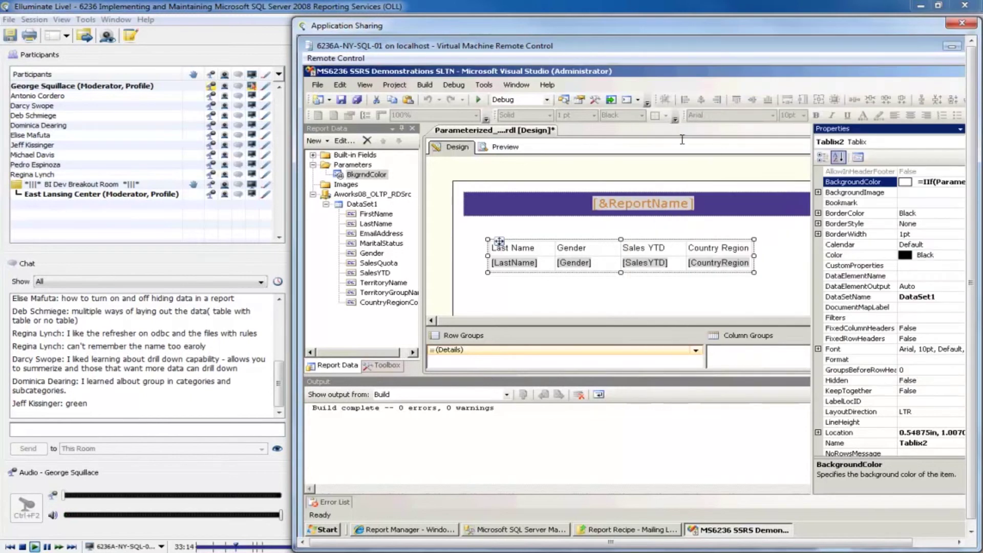
- Preview the report with Yellow chosen as the Background Color
left_click(504, 147)
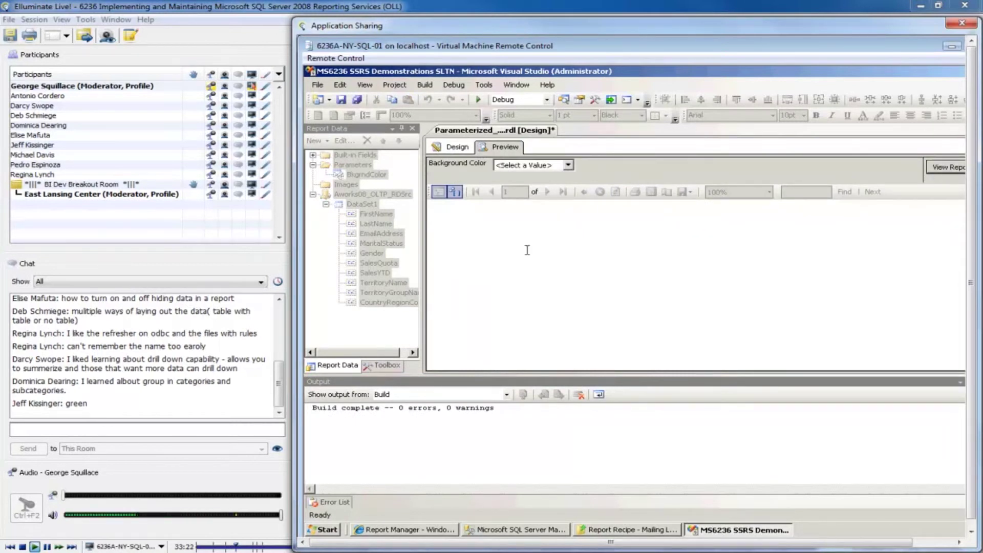
left_click(568, 165)
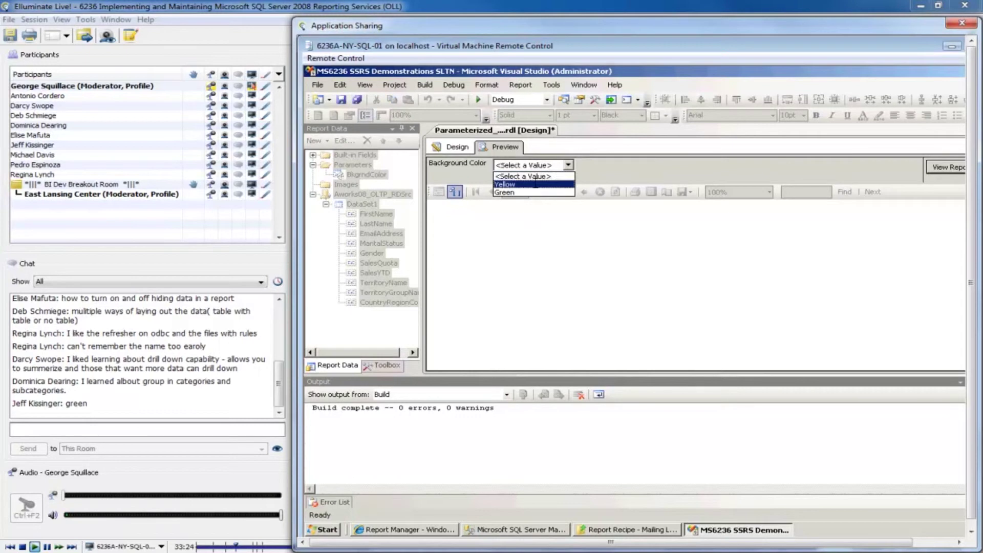
left_click(517, 184)
left_click(946, 167)
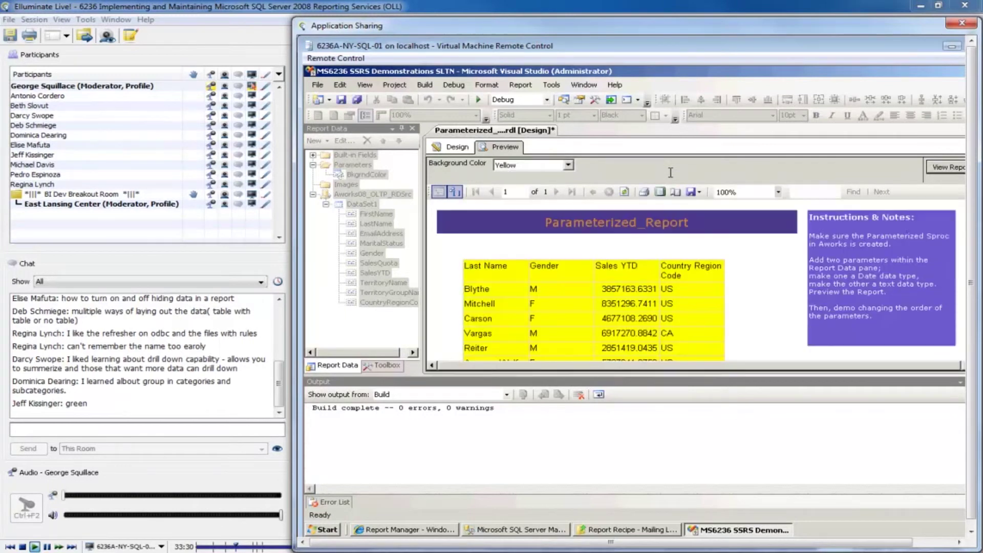
- Rerun the report preview with Green as the Background Color
left_click(568, 165)
left_click(512, 180)
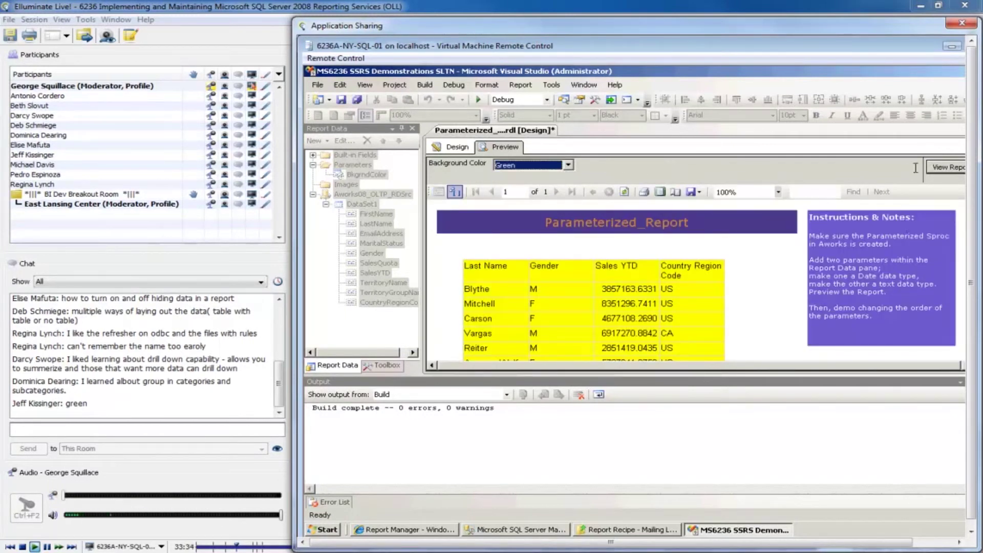
left_click(941, 168)
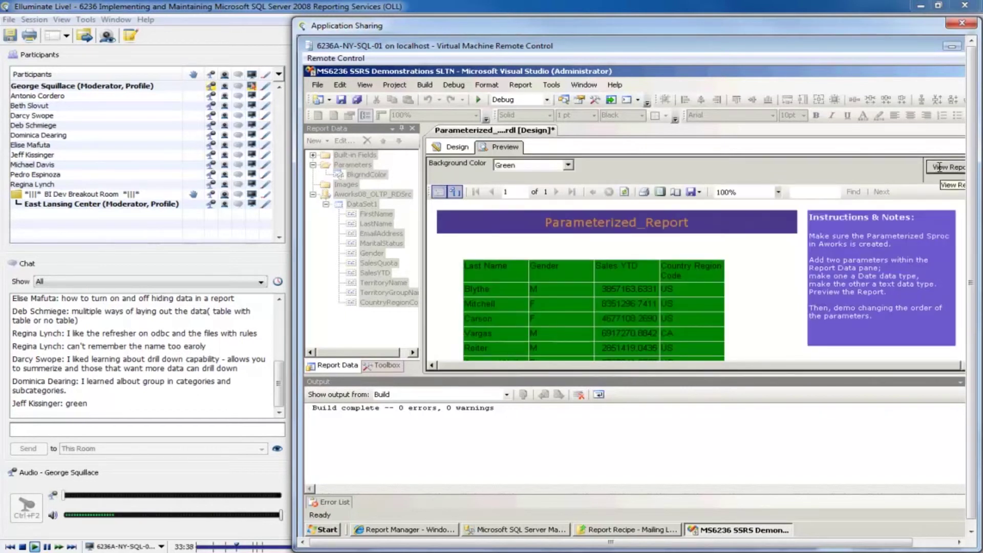
- Give the BkgrndColor parameter a specified default value of Green
left_click(454, 147)
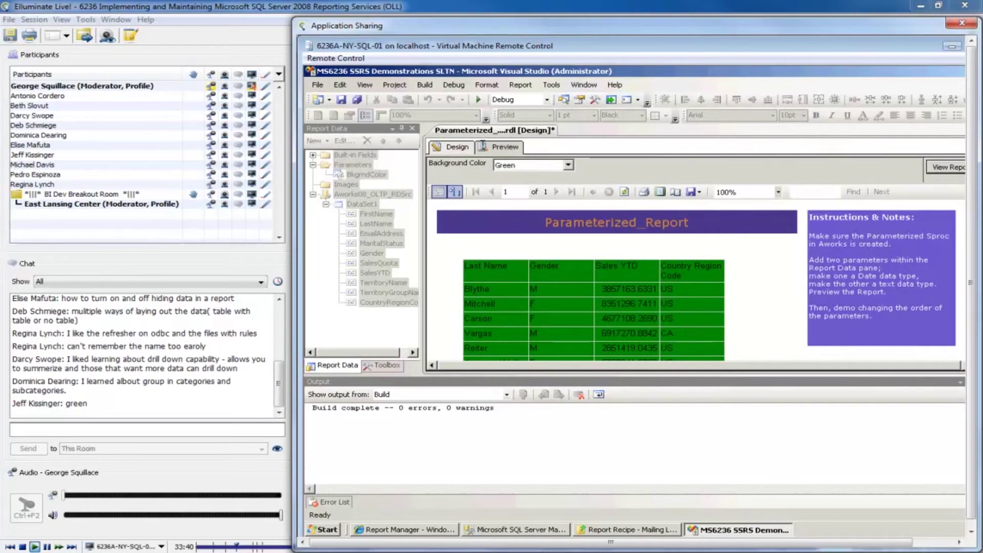
double_click(358, 174)
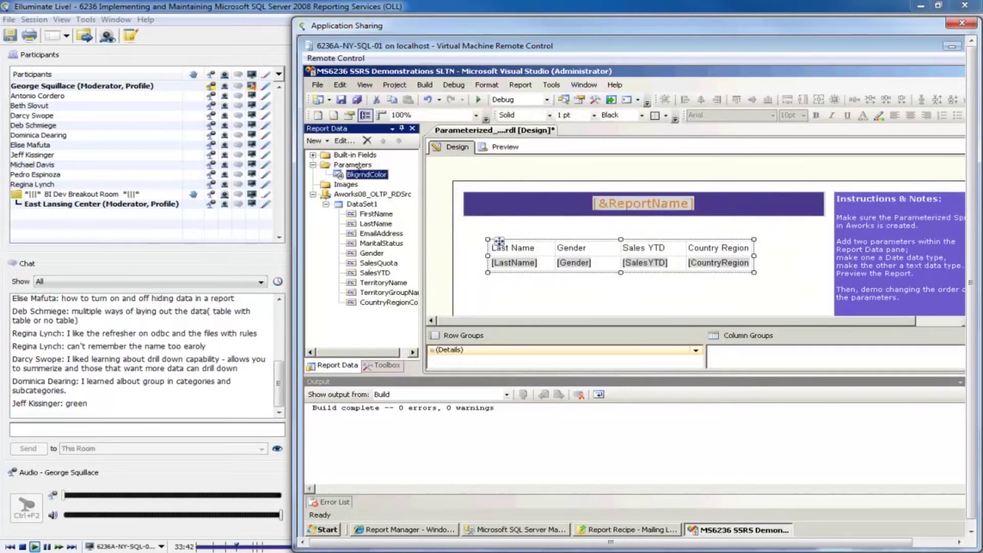
left_click(497, 207)
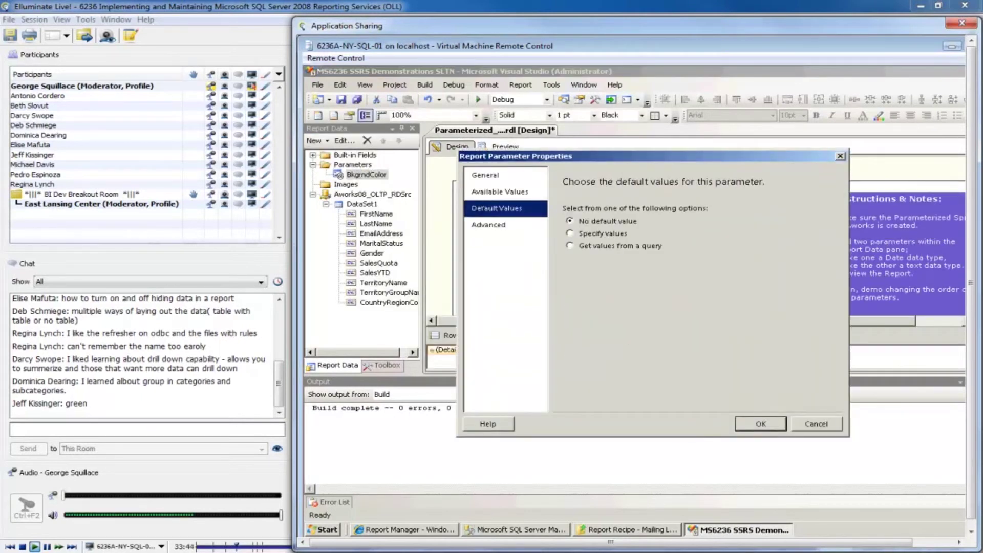
left_click(618, 234)
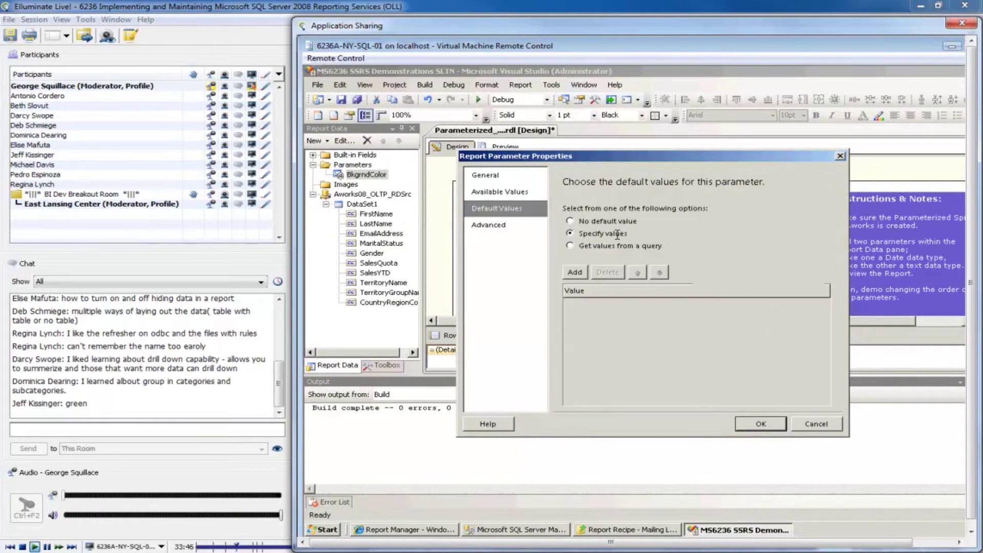
left_click(576, 270)
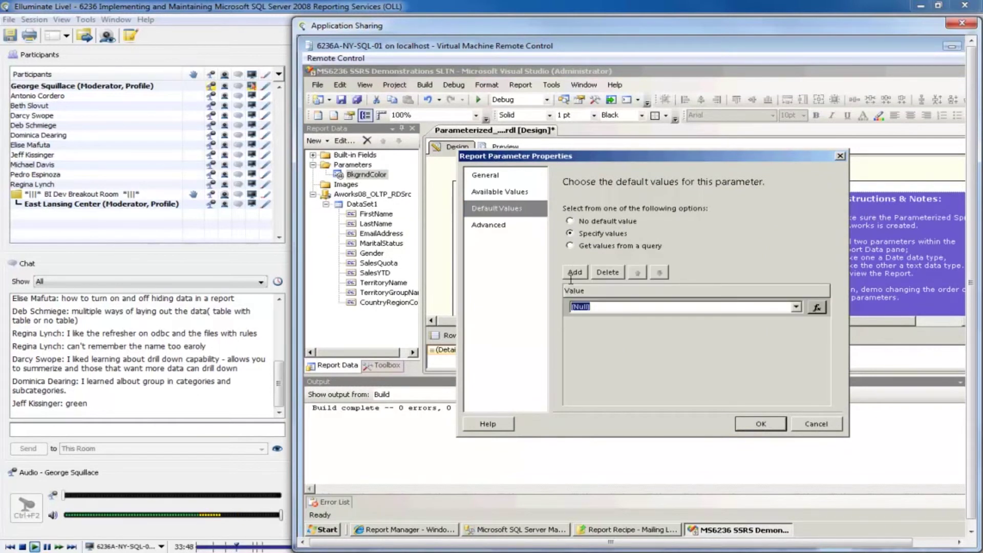
type("Green")
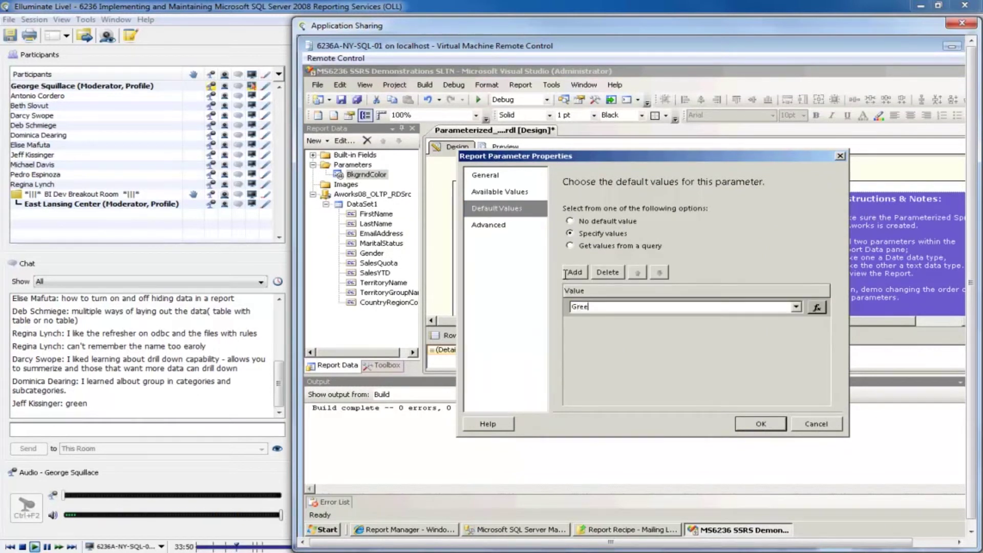
left_click(745, 421)
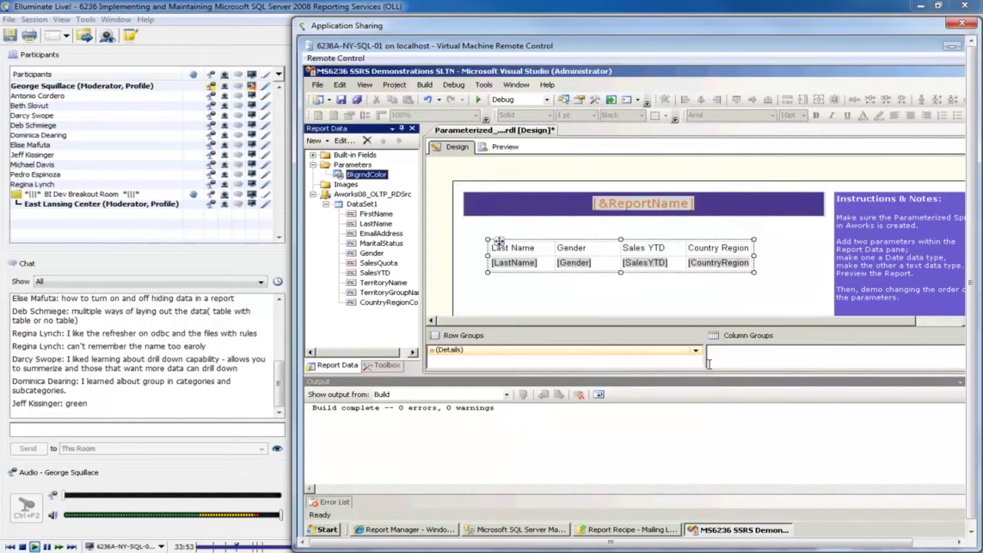
- Preview the report with its default Background Color, rerun it with Yellow, and return to the report design
left_click(511, 147)
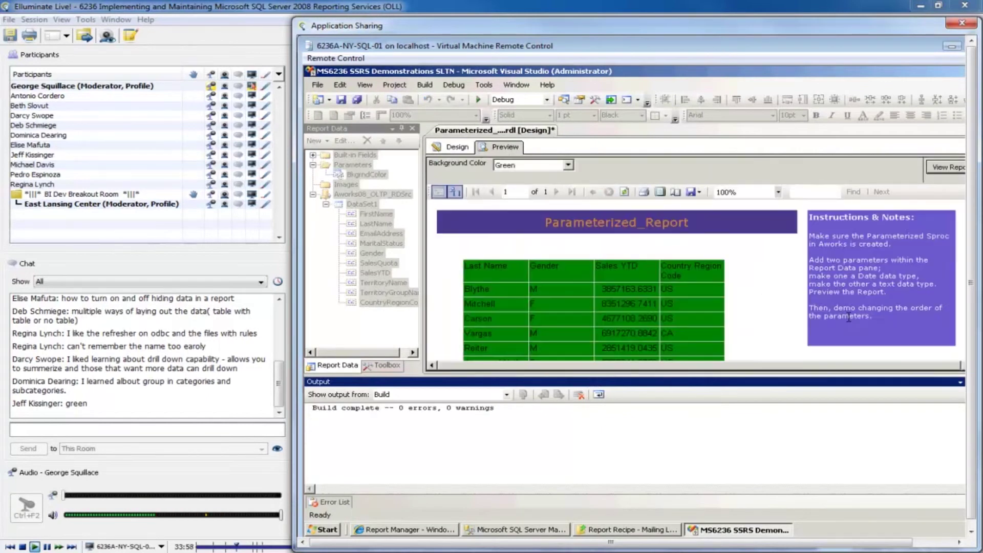
left_click(569, 165)
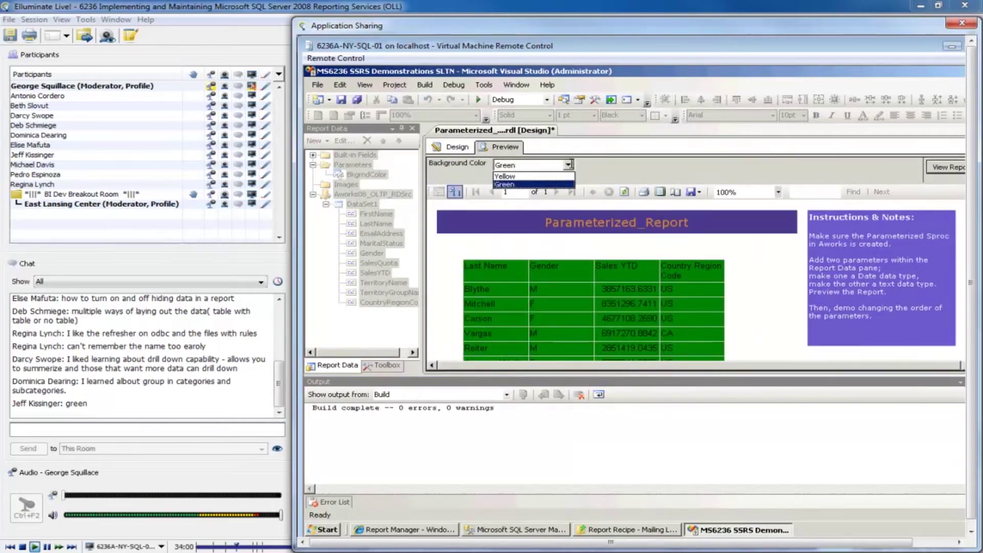
left_click(507, 182)
left_click(946, 167)
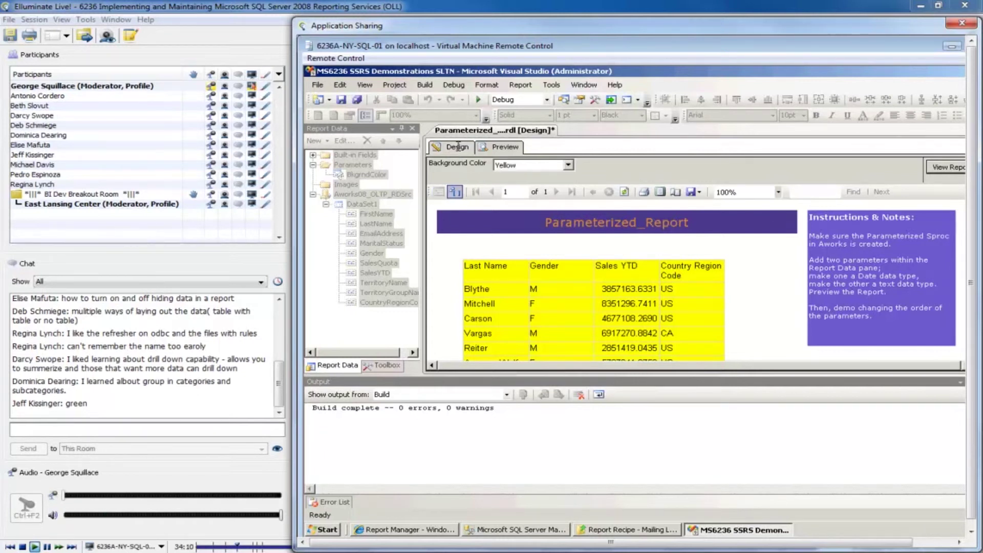
left_click(458, 147)
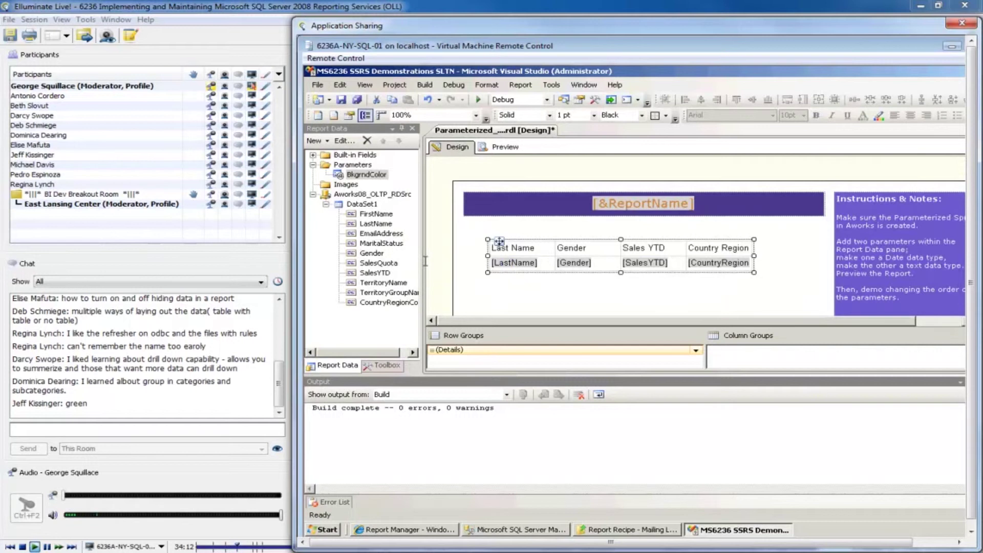
- Switch to SQL Server Management Studio and expand the tables of the AdventureWorks2008 database
left_click(521, 530)
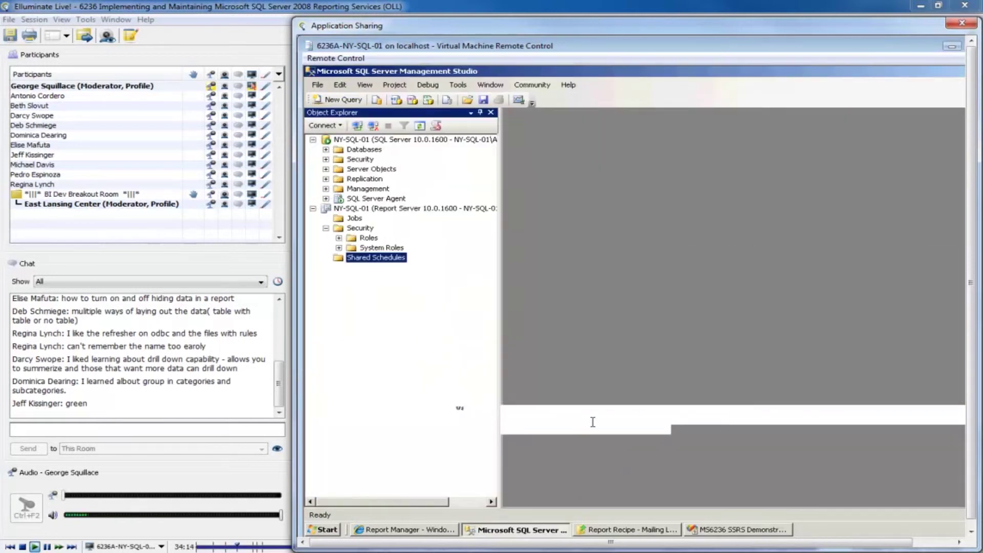
left_click(374, 151)
double_click(374, 150)
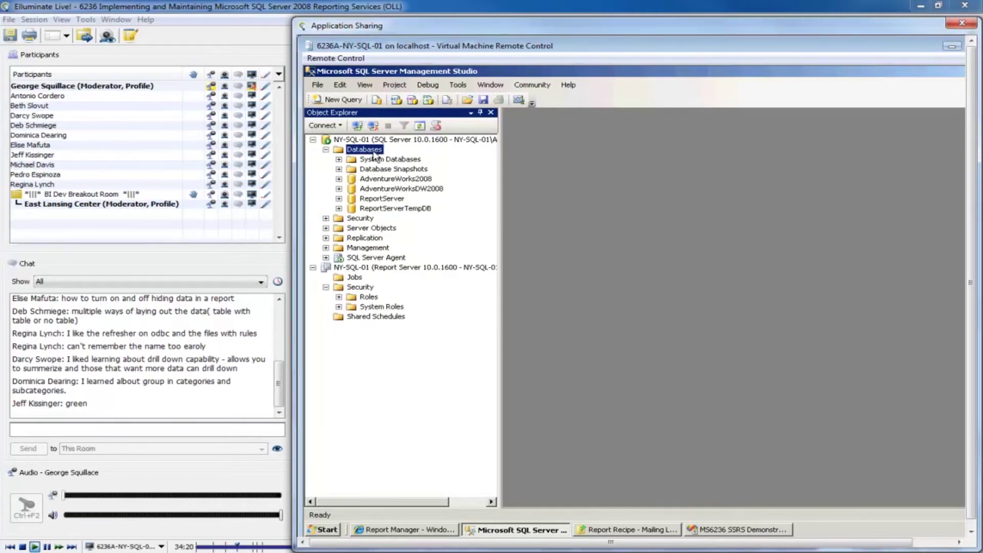
double_click(385, 179)
left_click(384, 200)
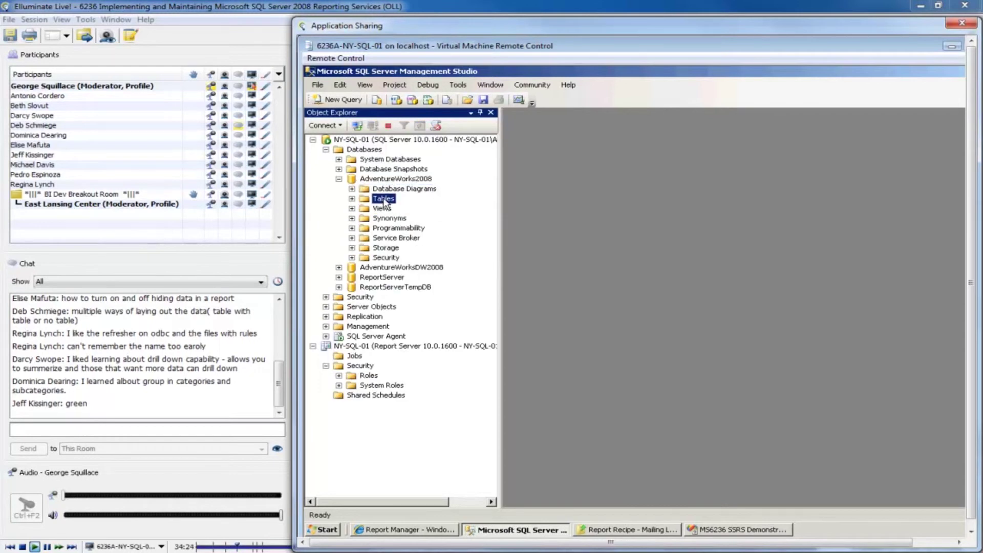
double_click(385, 200)
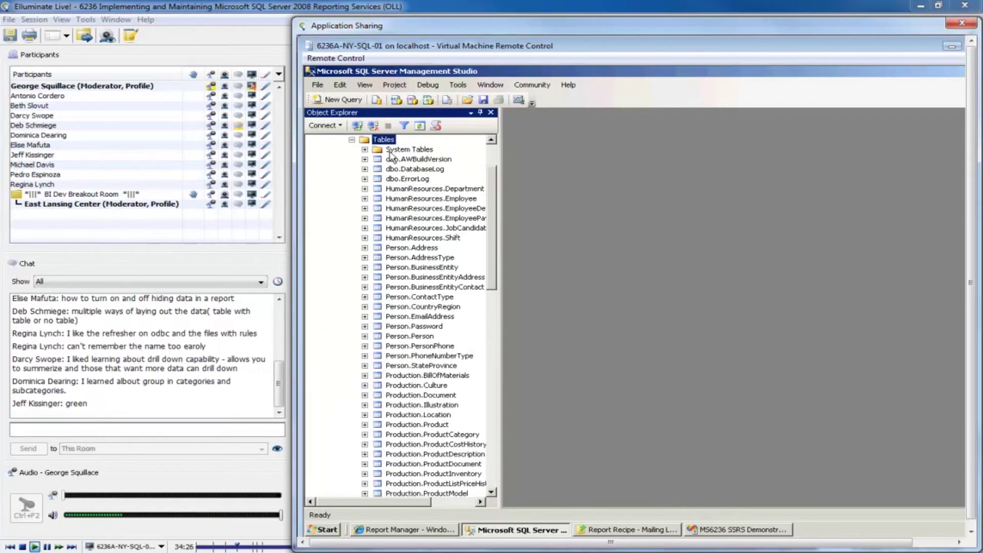
right_click(386, 143)
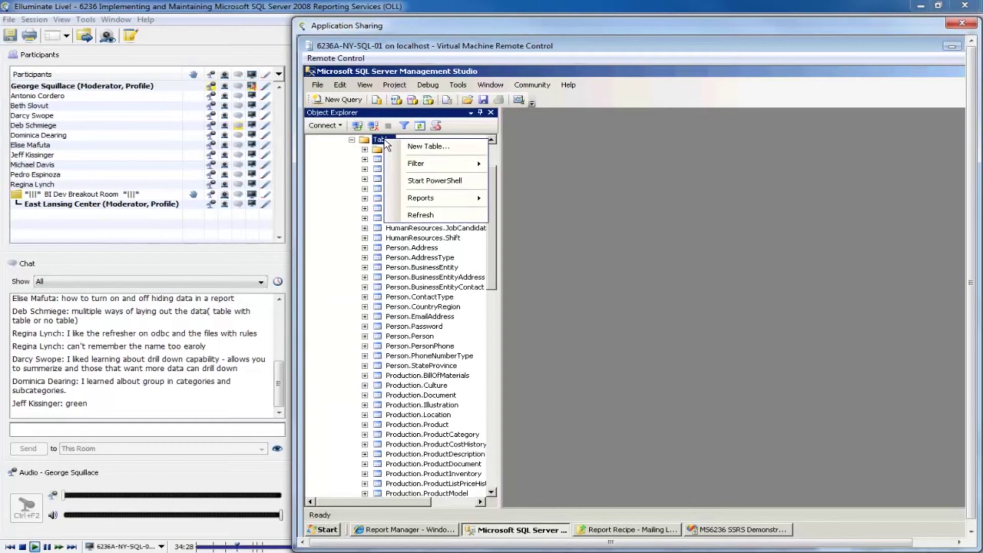
- Write and execute a new query creating table dbo.ColorPicker with columns ColorID int and ColorName varchar(20)
left_click(351, 102)
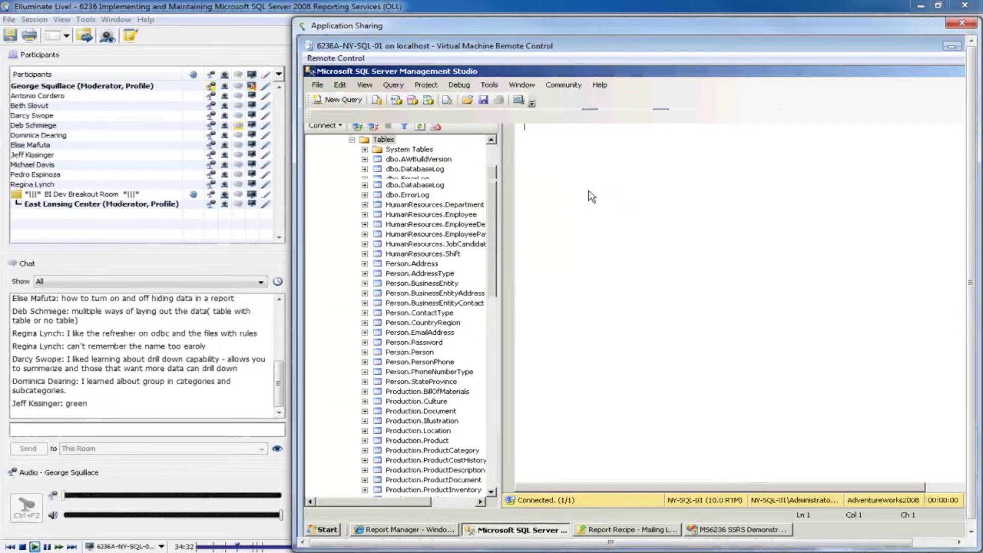
type("Cr")
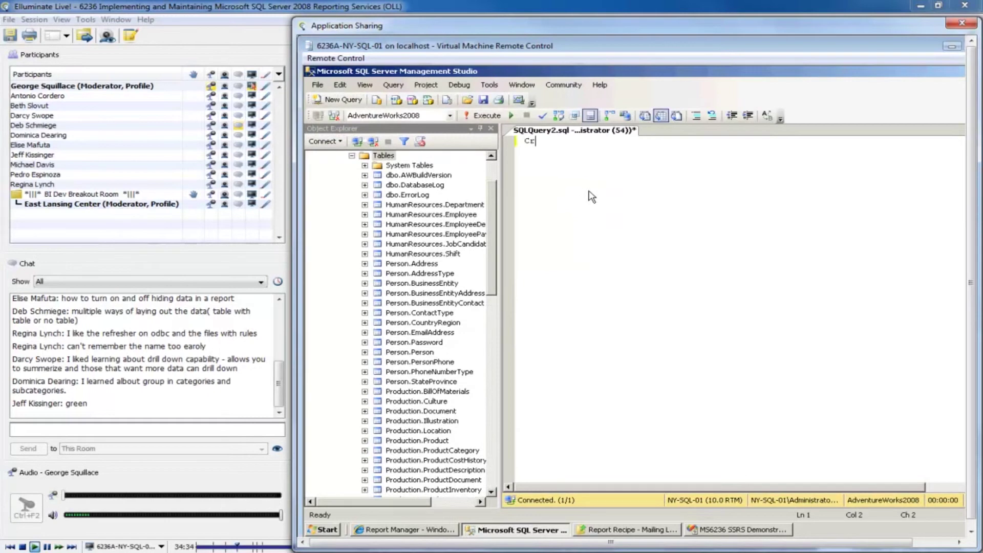
type("eate Table dbo.ColorPicker")
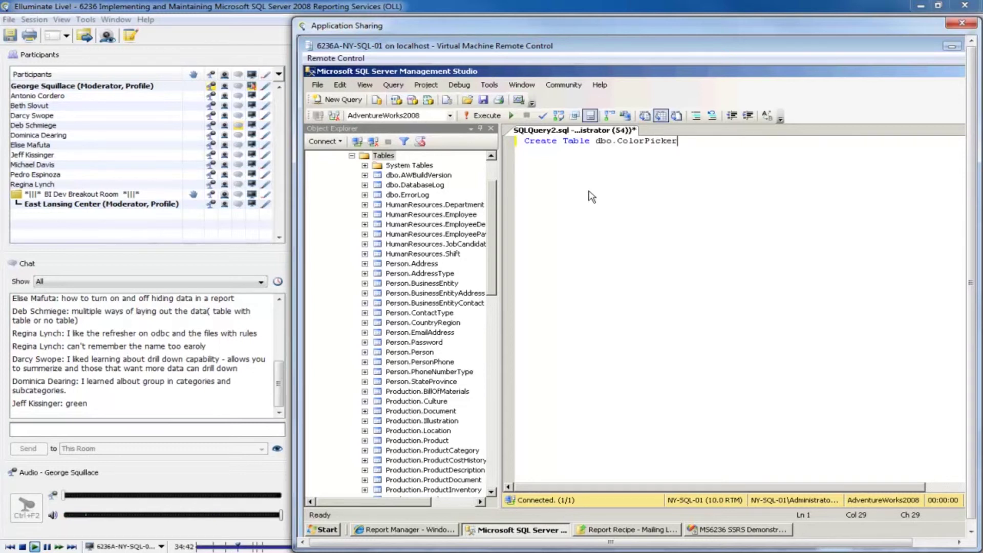
type("ColorID ")
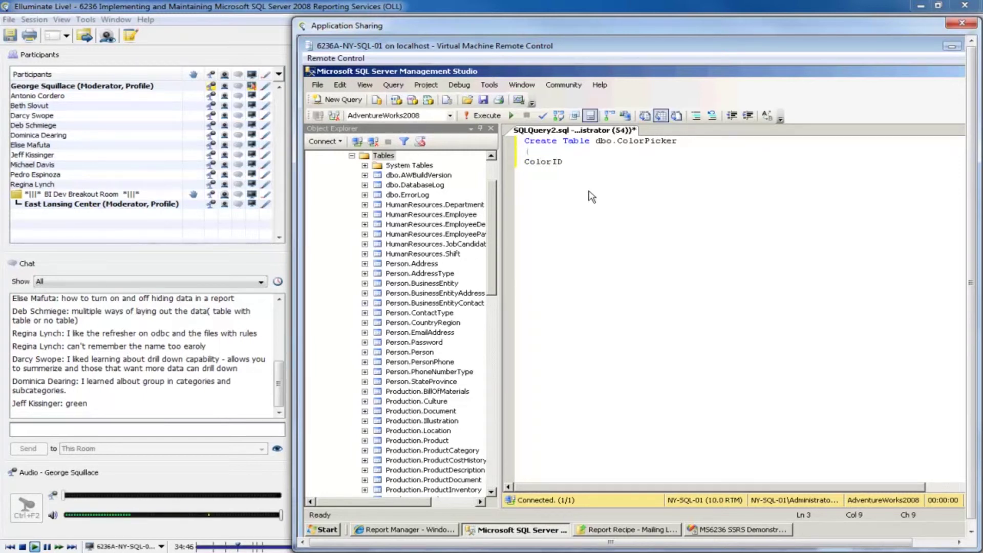
type("int")
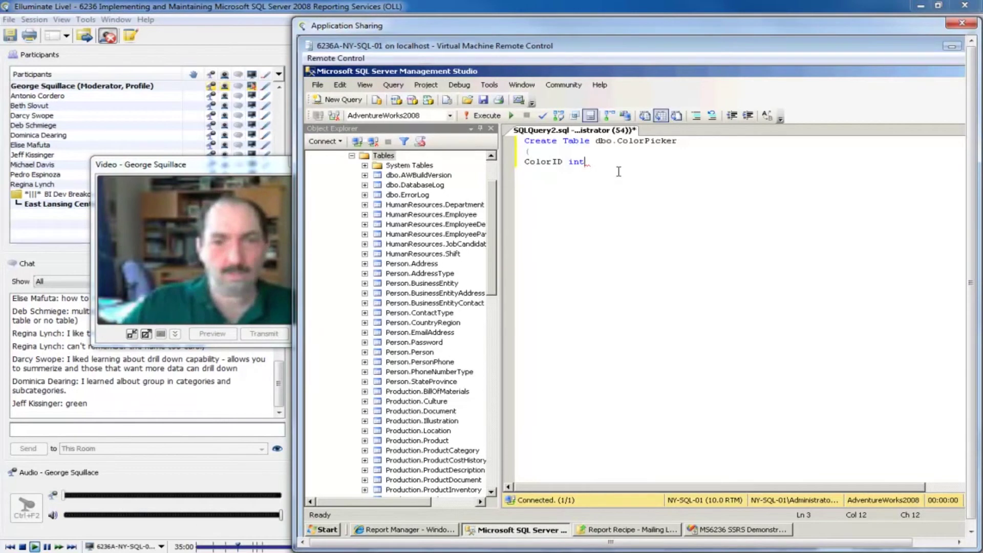
key("Return")
type(",Color")
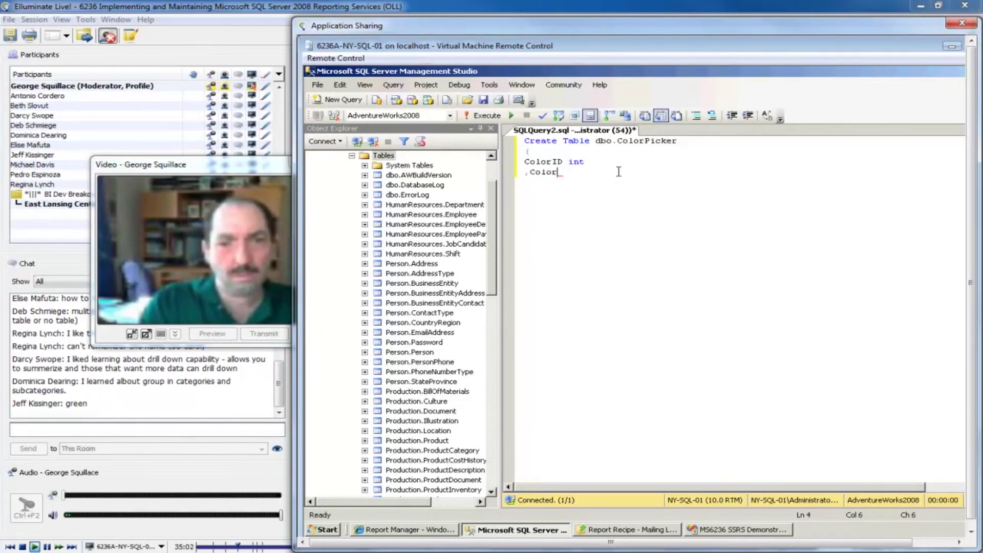
type("Name varchar(20)")
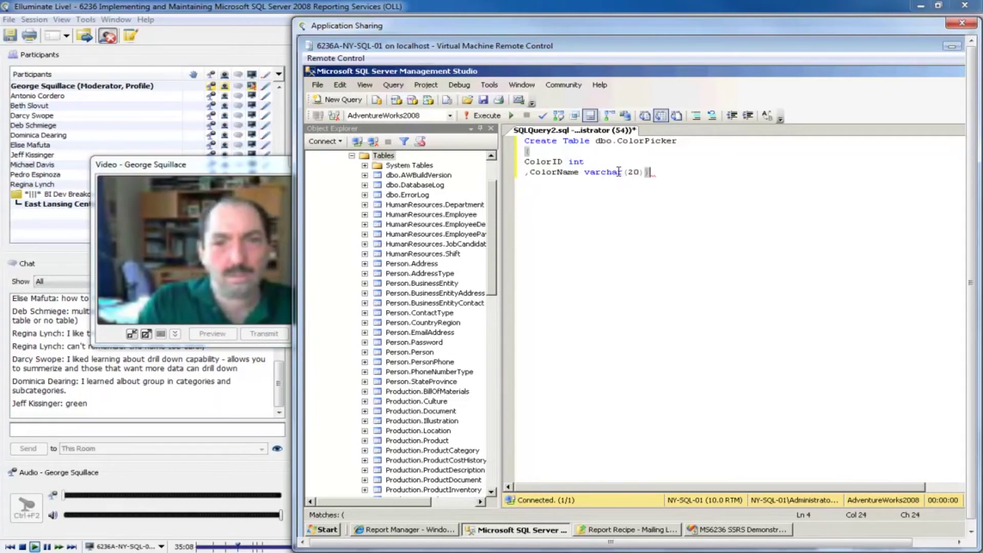
left_click(495, 115)
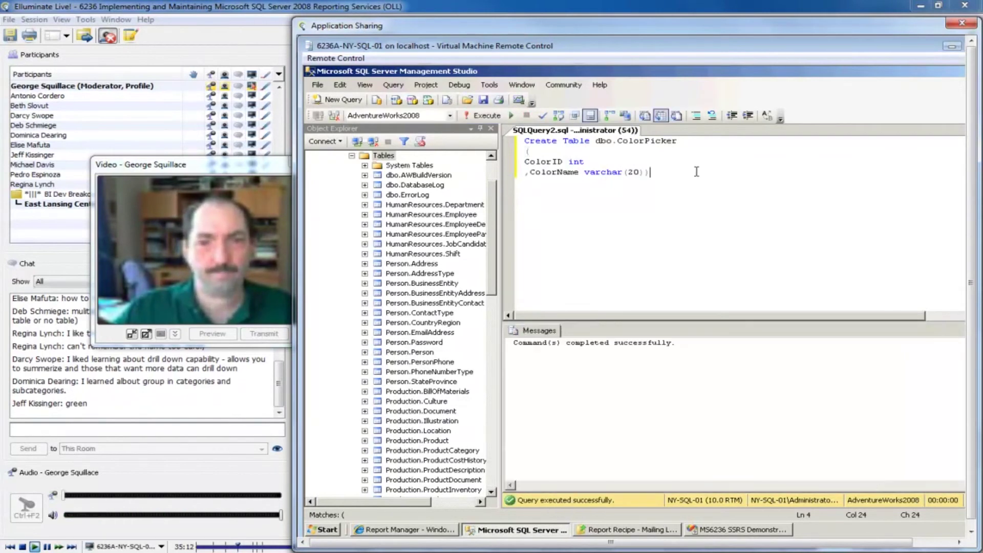
- Below the table definition, write an Insert into dbo.ColorPicker Values statement with ('Yellow') as the first row, followed by a comma
key("Return")
key("Return")
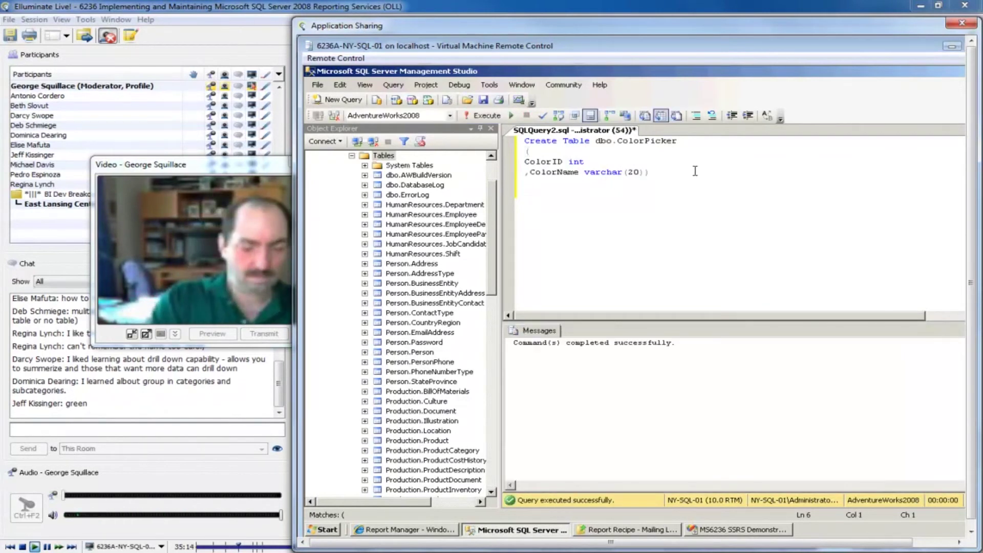
type("Insert into dbo.C")
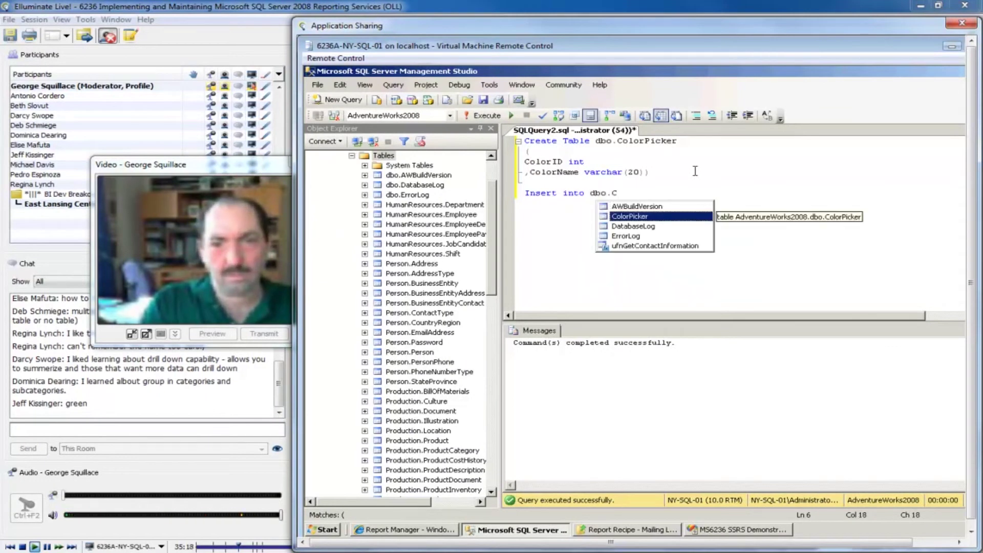
key("Tab")
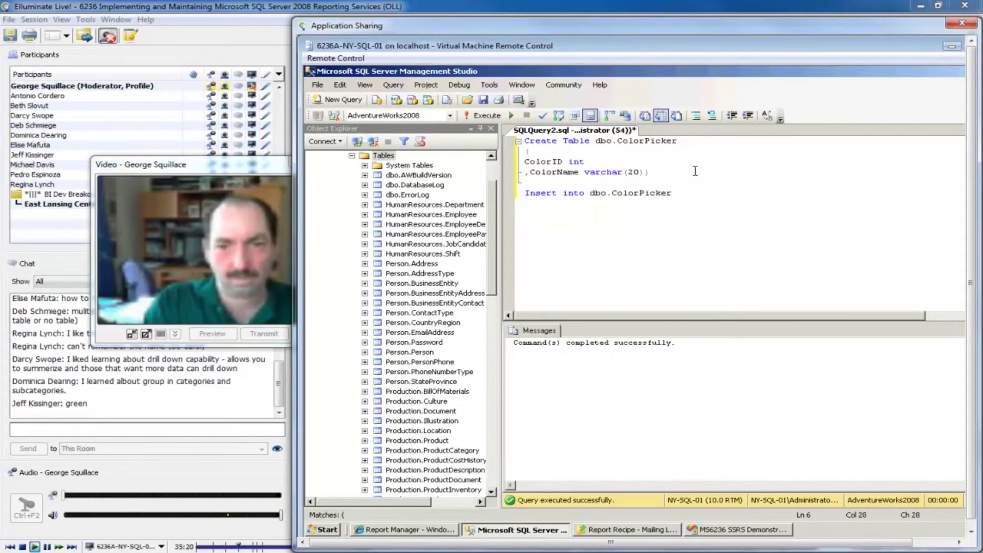
type("Values")
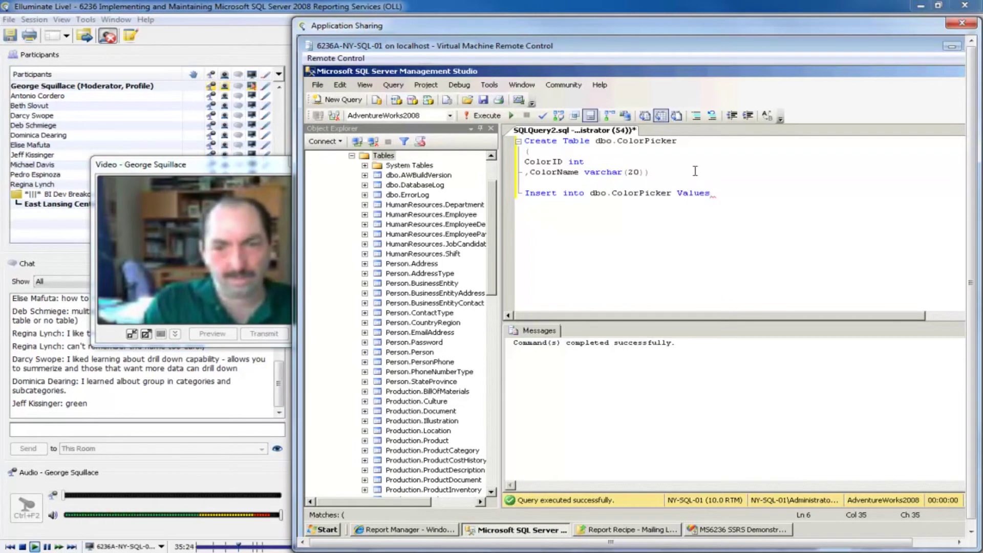
key("Return")
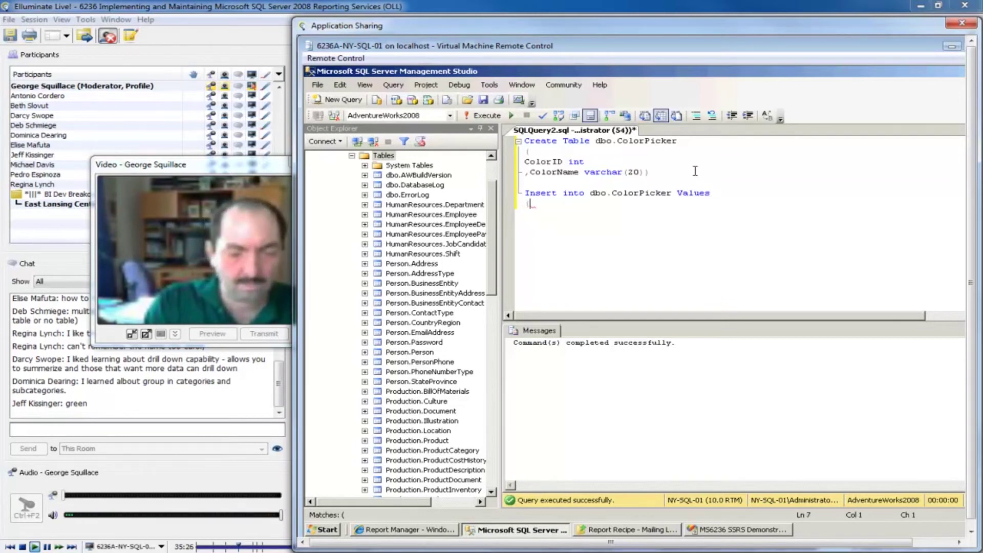
type("('")
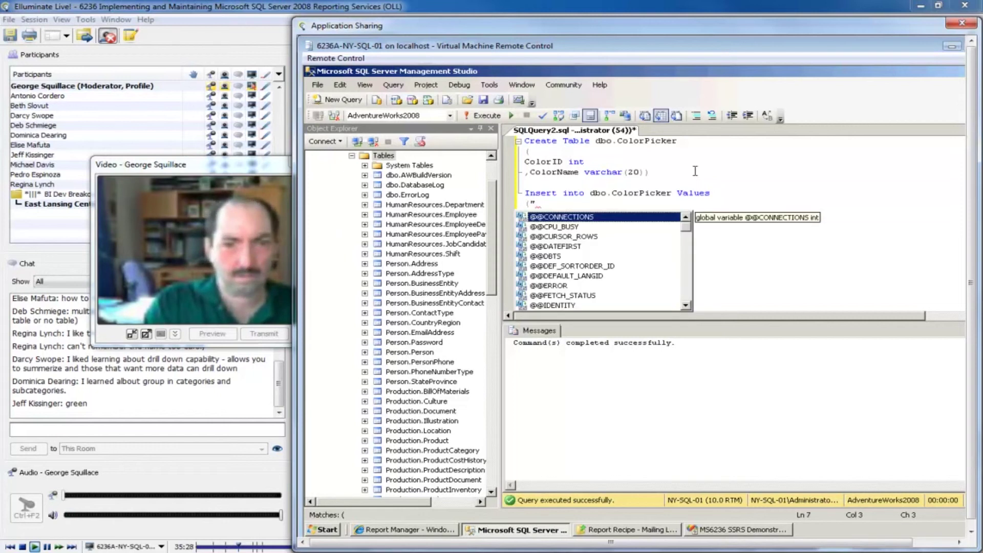
key("BackSpace")
type("'Yellow'")
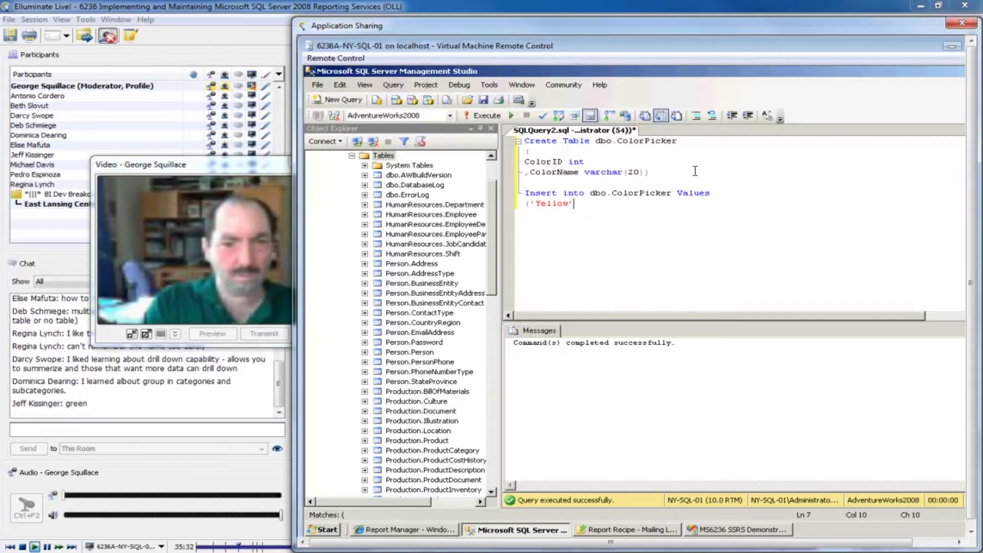
type("),")
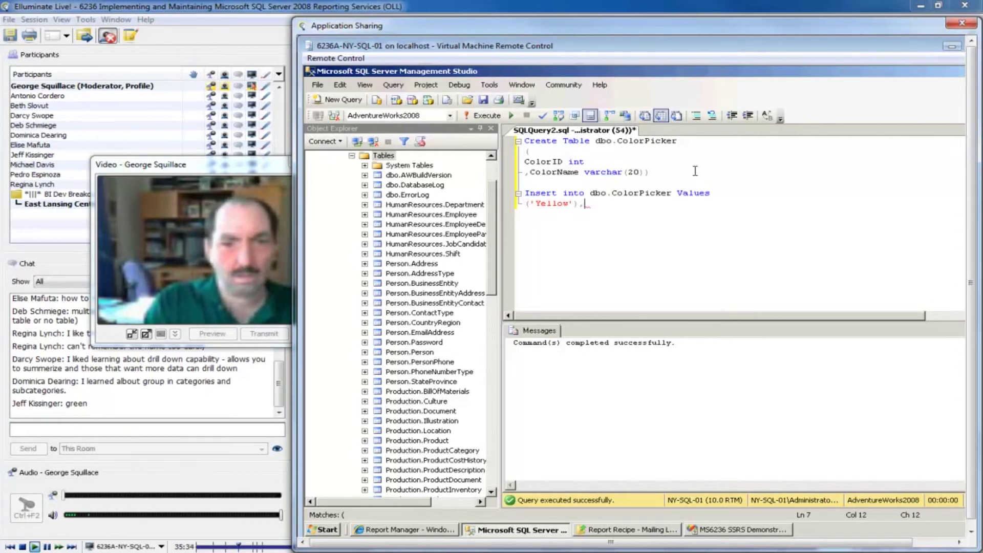
- Duplicate the ('Yellow') row after the comma in the insert statement
key("Left")
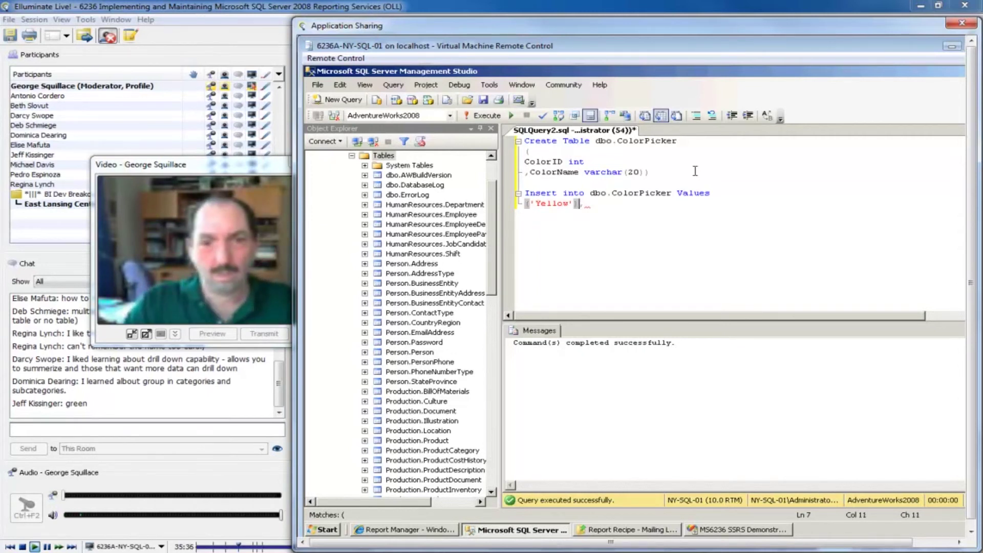
key("shift+Left")
key("shift+Left")
key("shift+Left")
key("shift+Left")
key("shift+Left")
key("shift+Left")
key("shift+Left")
key("shift+Left")
key("shift+Left")
key("shift+Left")
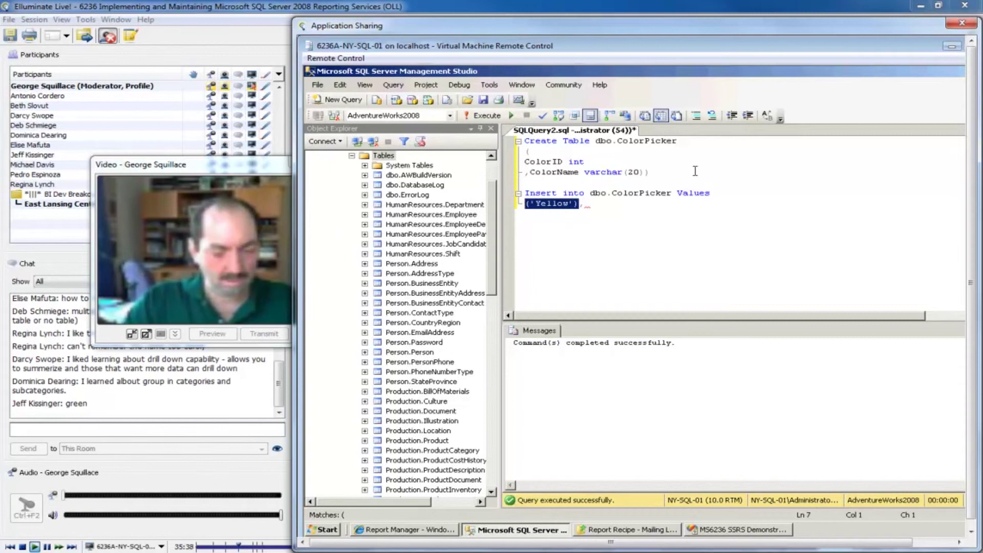
key("ctrl+c")
key("End")
key("ctrl+v")
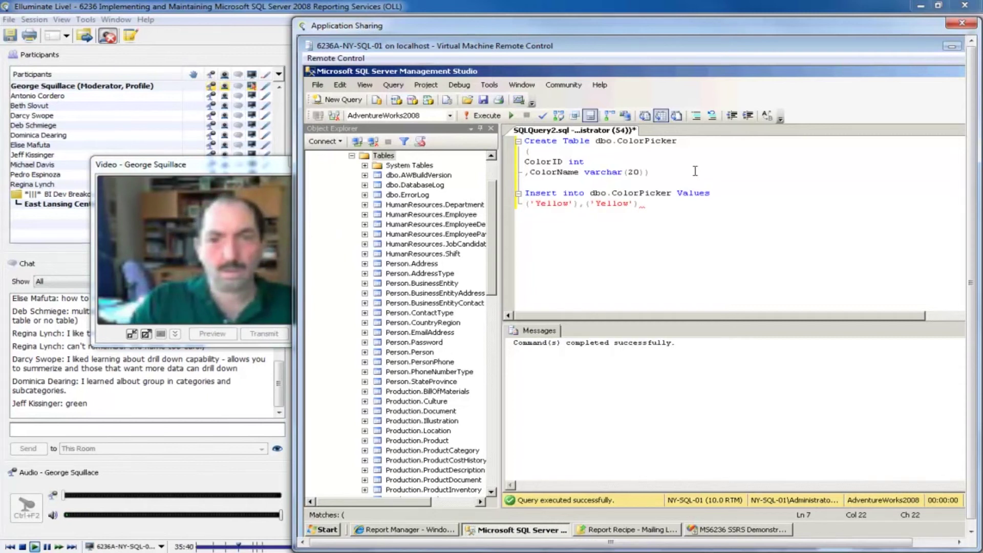
- Add three more comma-separated ('Yellow') rows to the end of the dbo.ColorPicker insert statement
type(",")
key("BackSpace")
type(",")
key("ctrl+v")
type(",")
key("ctrl+v")
key("ctrl+v")
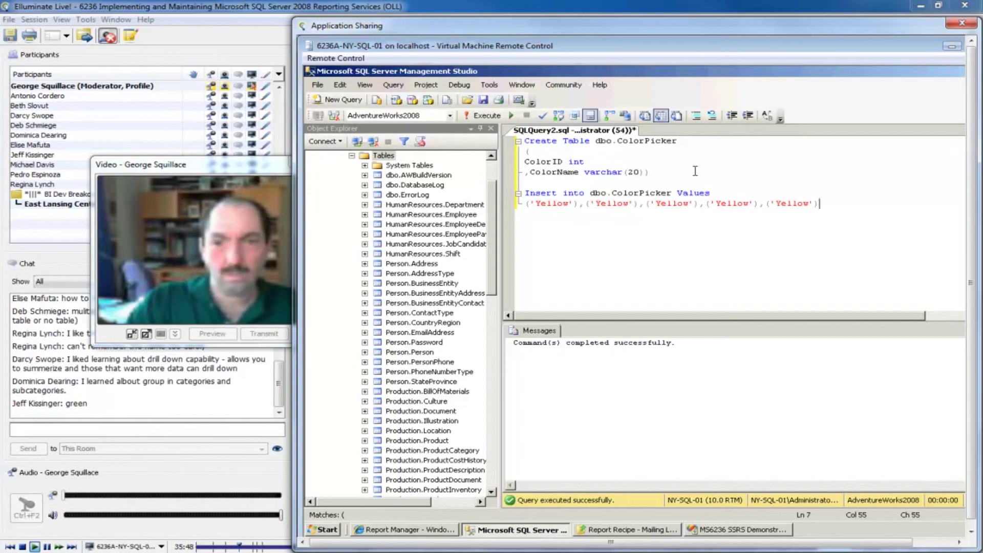
- Replace the color names in the first two rows of the insert statement with Red and Chartreuse
left_click_drag(538, 204, 567, 204)
type("Red")
key("Right")
key("Right")
key("Right")
key("Right")
key("Right")
key("ctrl+shift+Right")
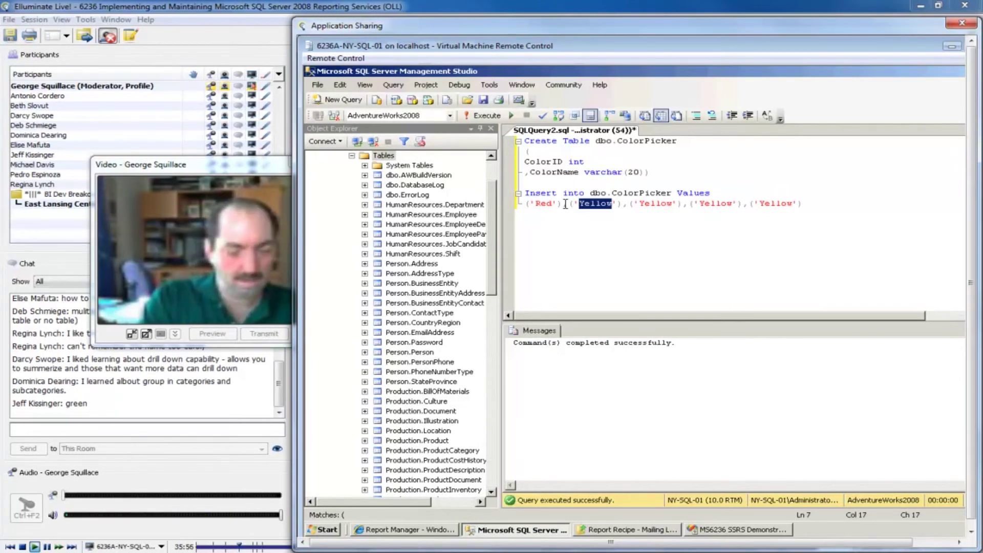
type("Chartr")
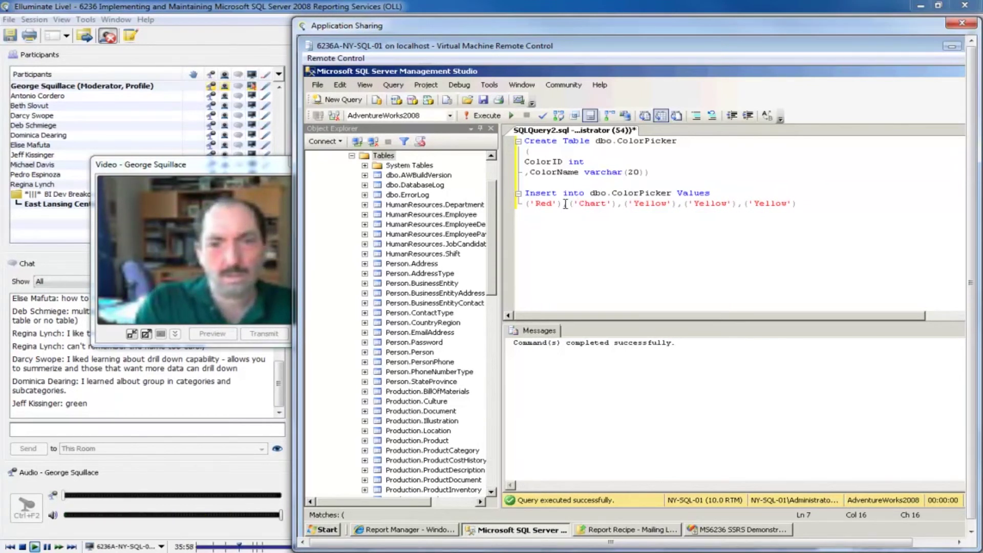
type("euse")
- Replace the color name in the third row of the insert statement with Gold
key("Right")
key("Right")
key("Right")
key("Right")
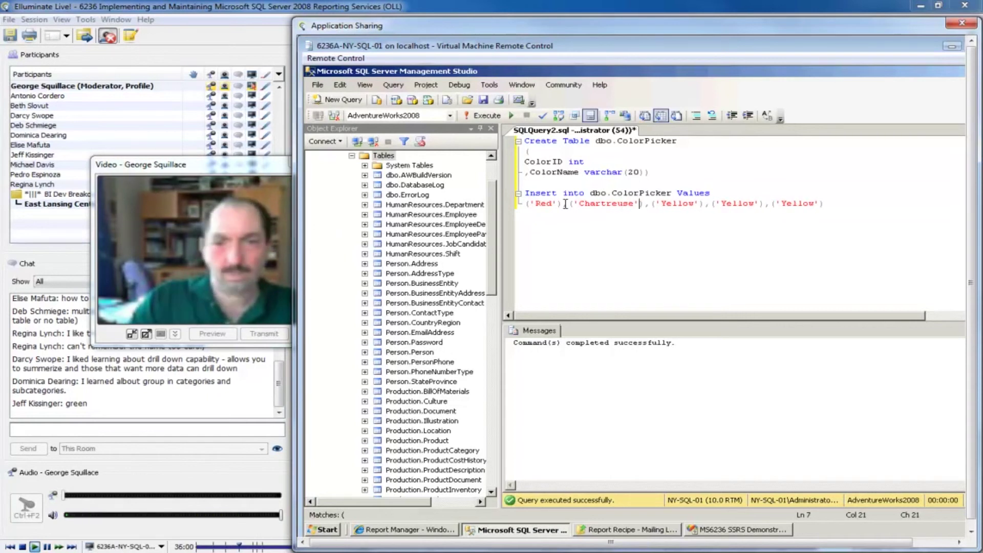
key("ctrl+shift+Right")
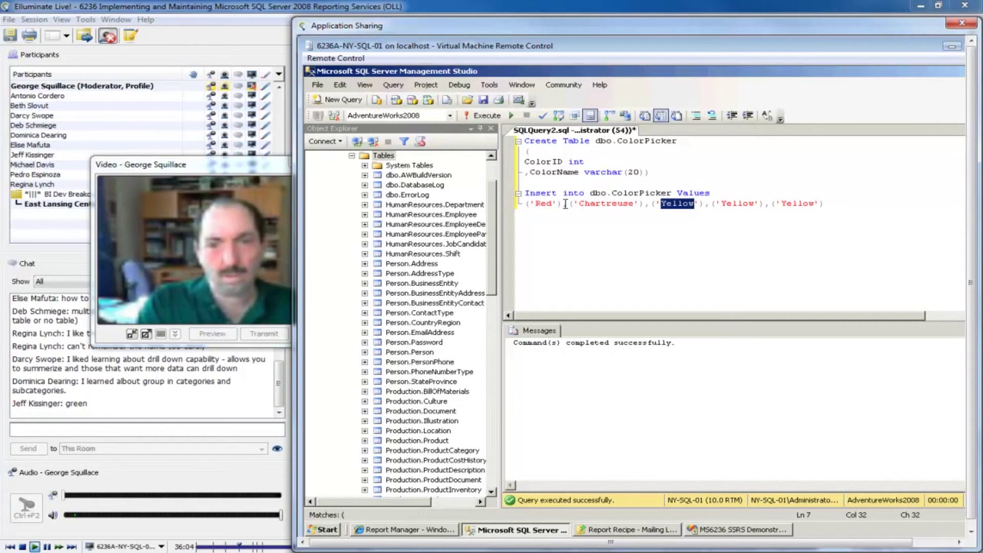
type("Gold")
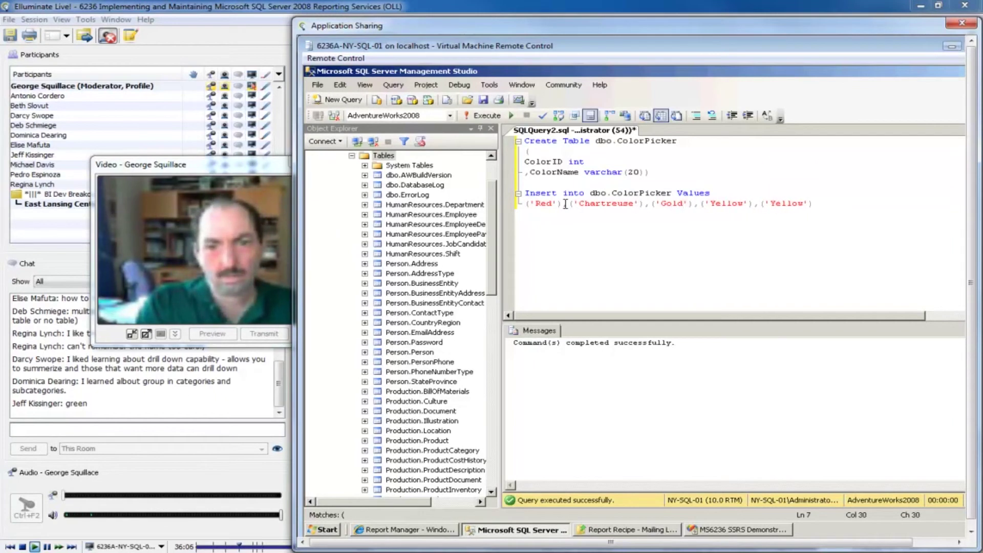
- Switch to Visual Studio and look through the standard color palette of the table's background color for valid color names
left_click(738, 530)
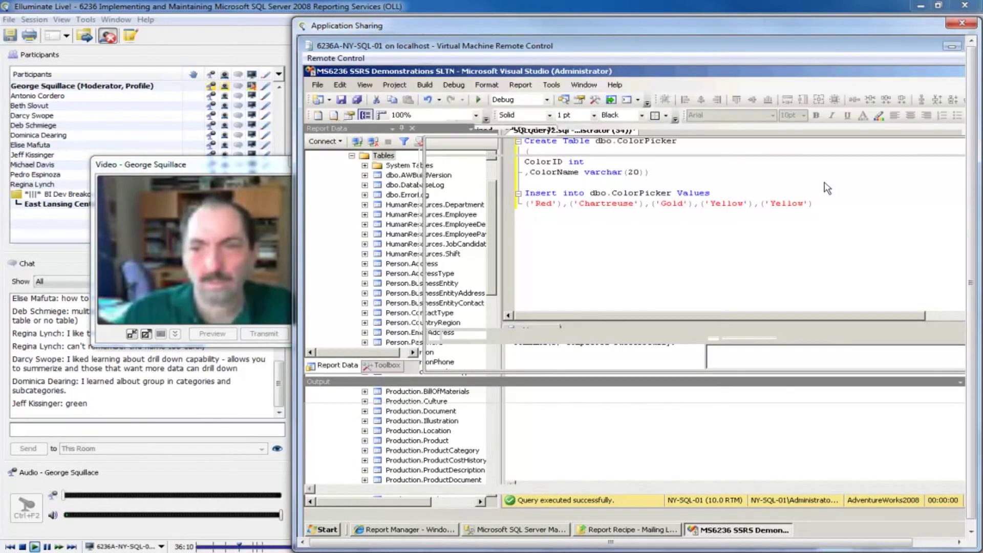
left_click(879, 115)
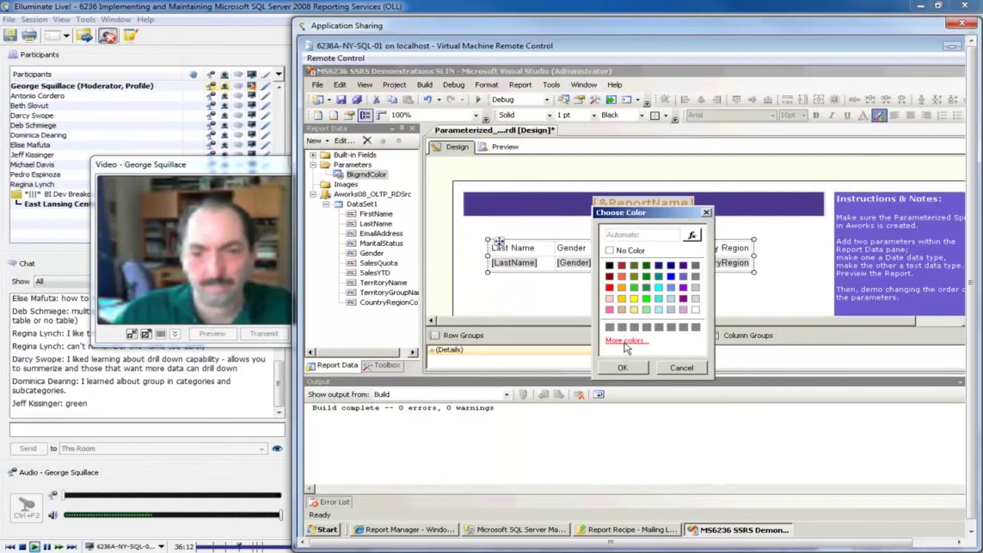
left_click(626, 341)
left_click_drag(692, 262, 693, 328)
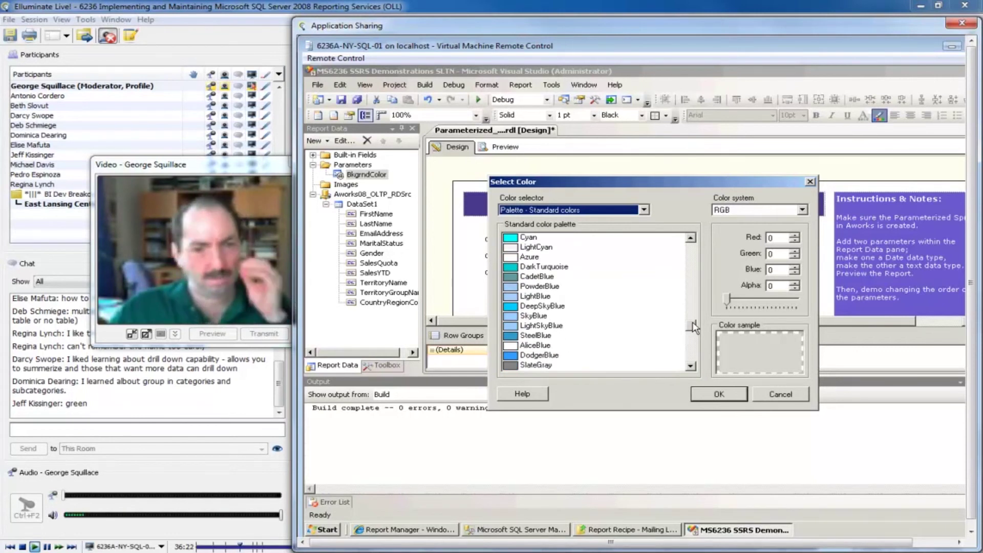
left_click(780, 394)
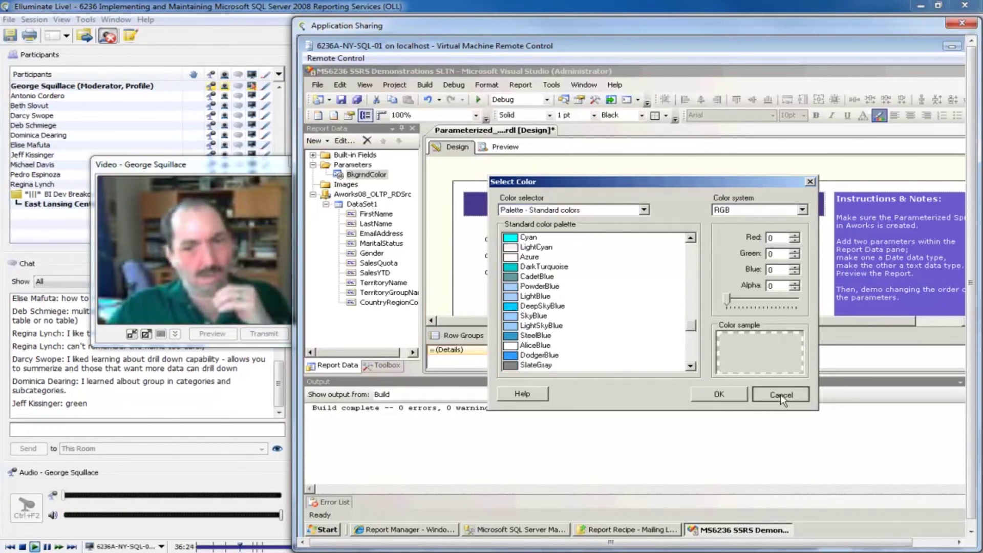
- Switch back to SQL Server Management Studio and change the last two insert rows to SandyBrown and Peru
left_click(556, 530)
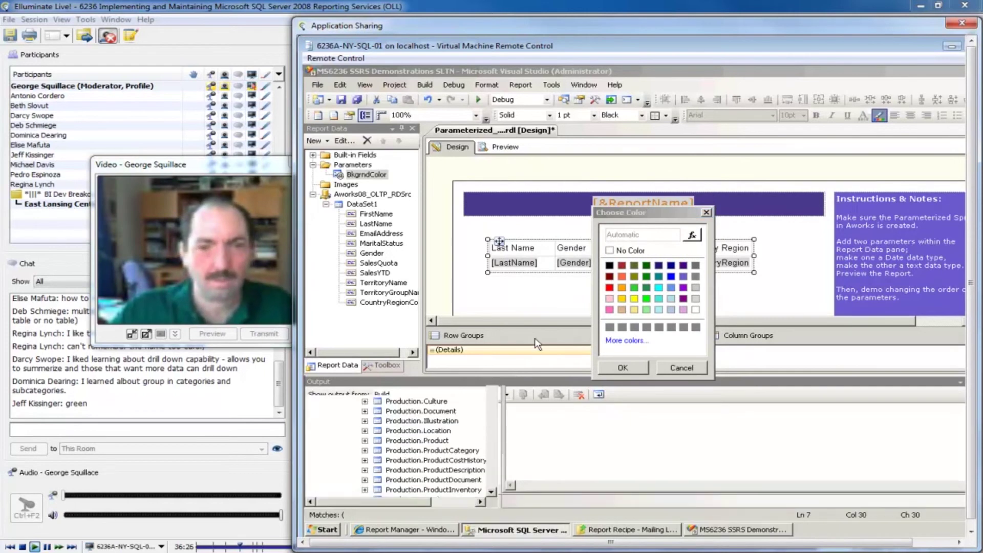
left_click(706, 204)
left_click_drag(710, 205, 742, 206)
type("SandyBrown'")
key("Right")
key("Right")
key("Right")
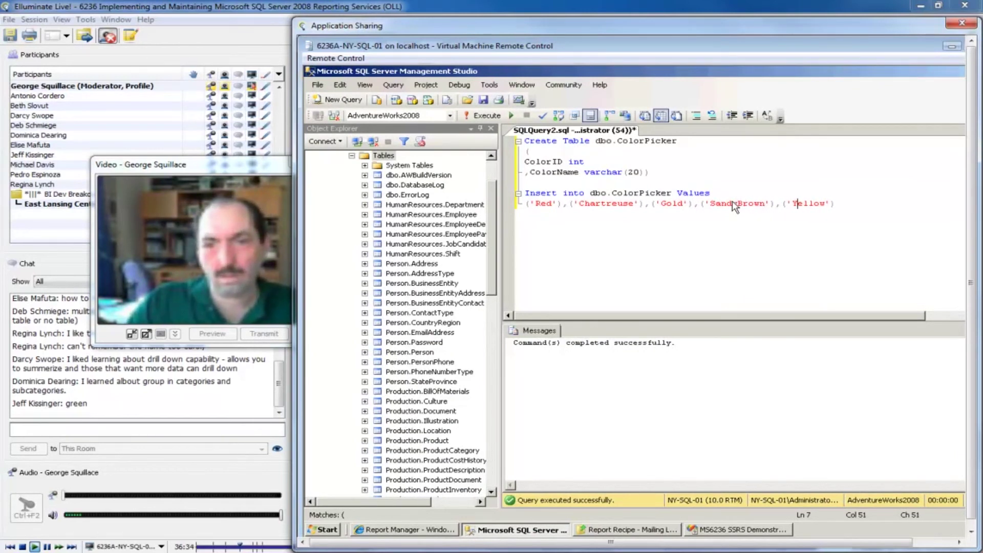
key("ctrl+shift+Right")
type("Peru")
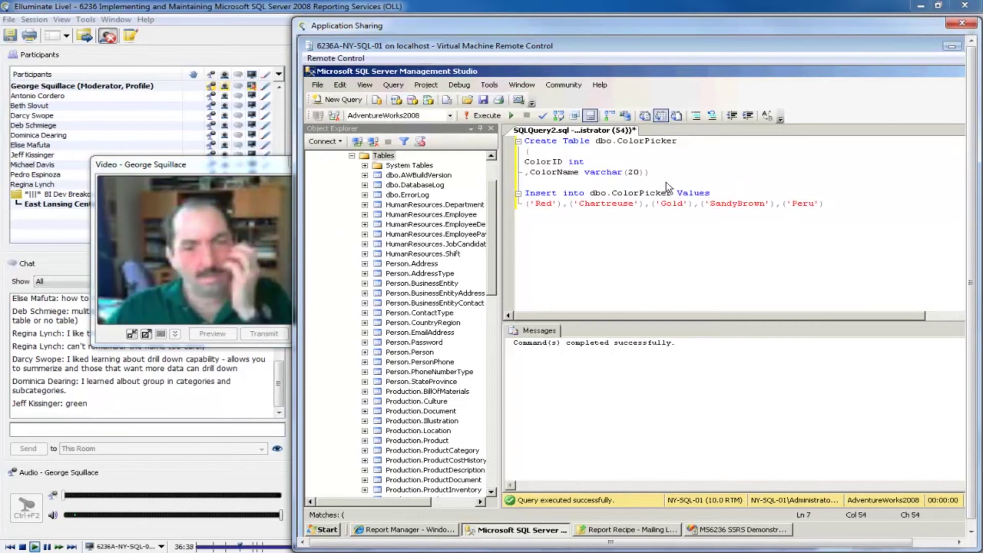
- Try to execute only the Insert into dbo.ColorPicker statement with its color-name-only rows
left_click_drag(825, 204, 496, 199)
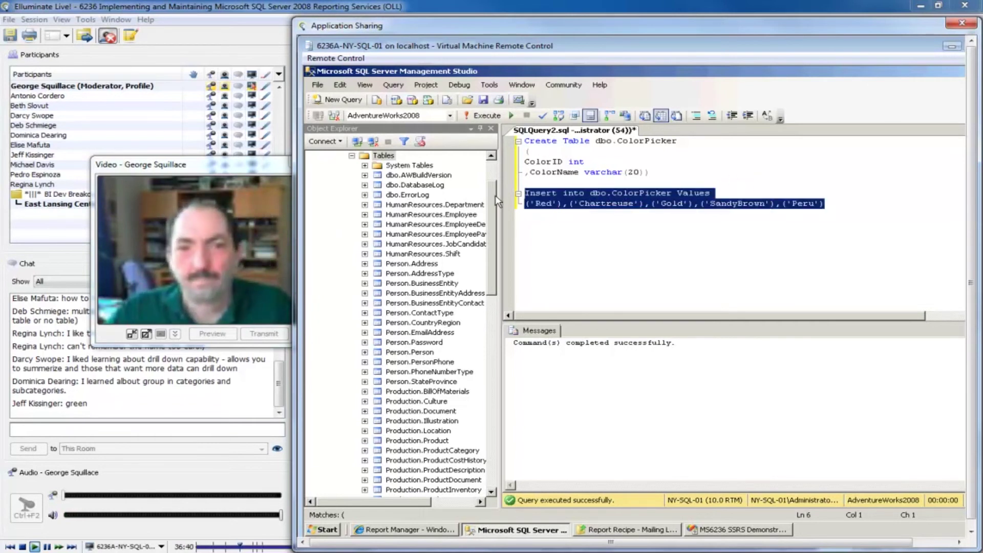
left_click(491, 115)
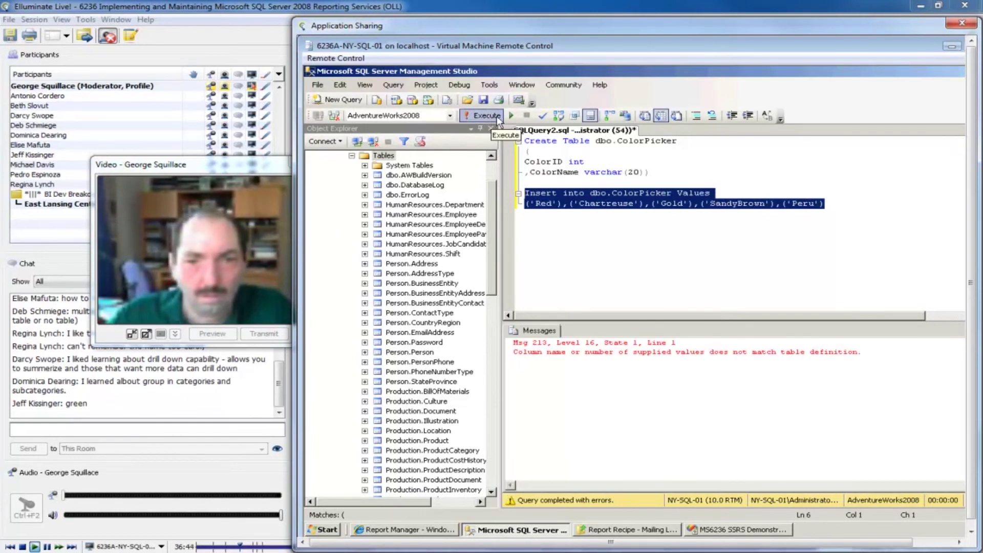
left_click(724, 197)
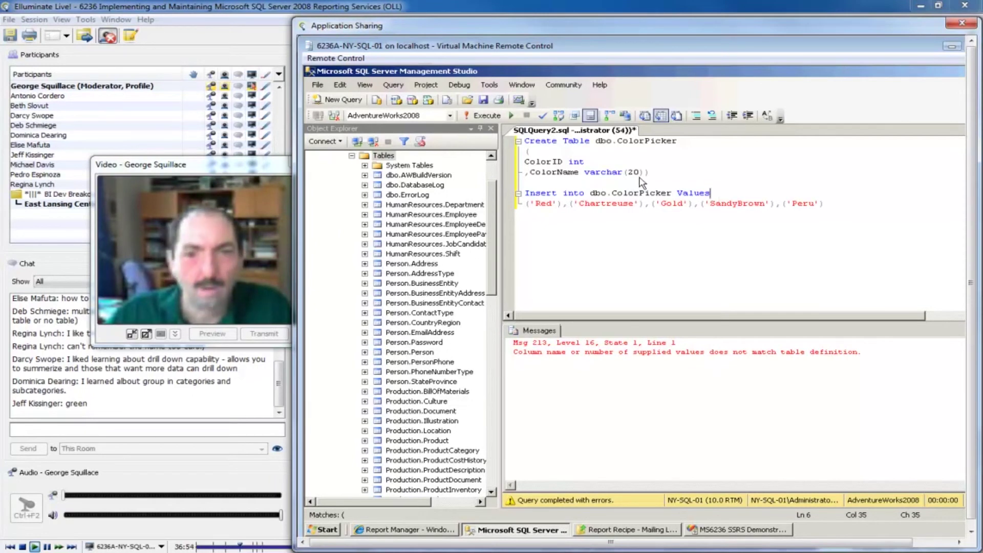
- Add ColorID values 1 and 2 in front of 'Red' and 'Chartreuse' in the insert rows
left_click(538, 205)
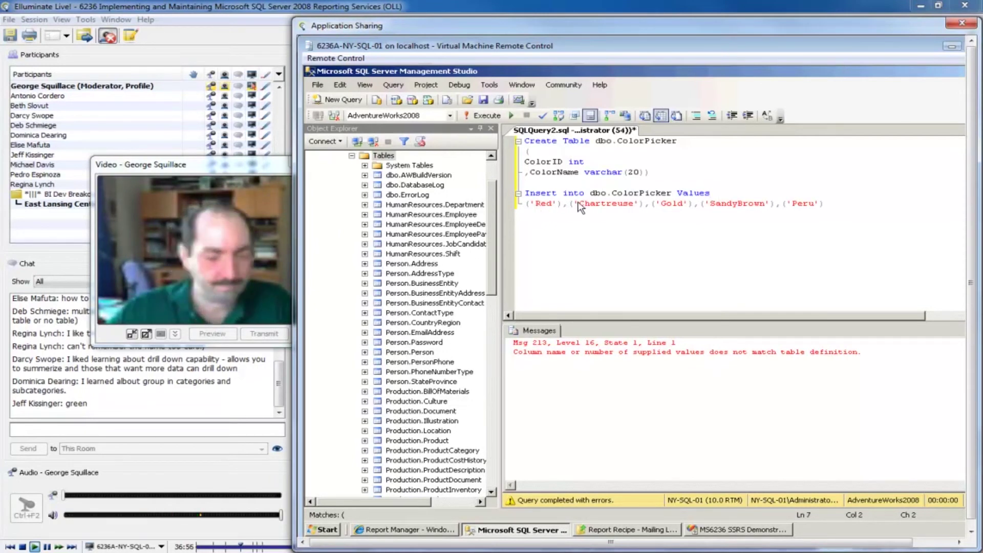
type("1,")
key("Right")
key("Right")
key("Right")
key("Right")
key("Right")
key("Right")
key("Right")
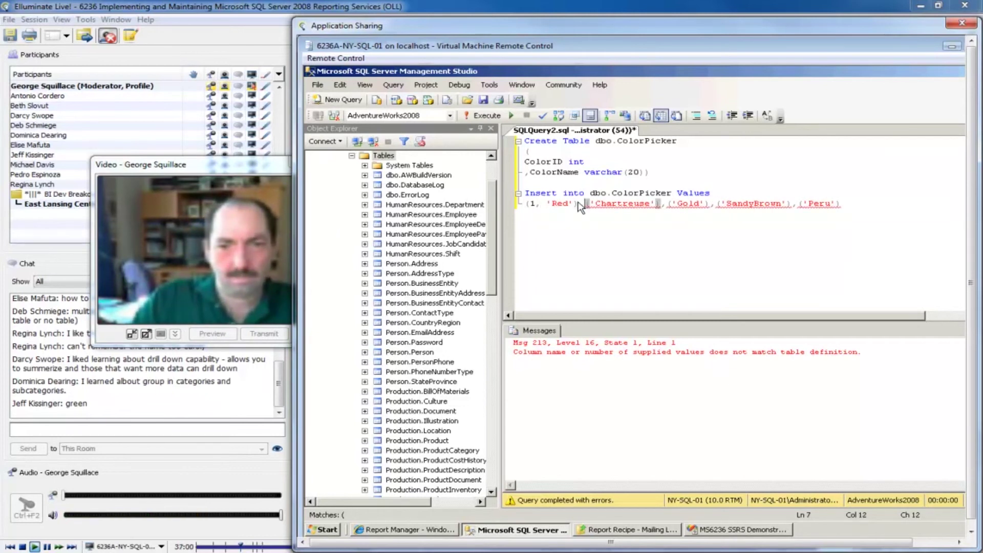
key("Right")
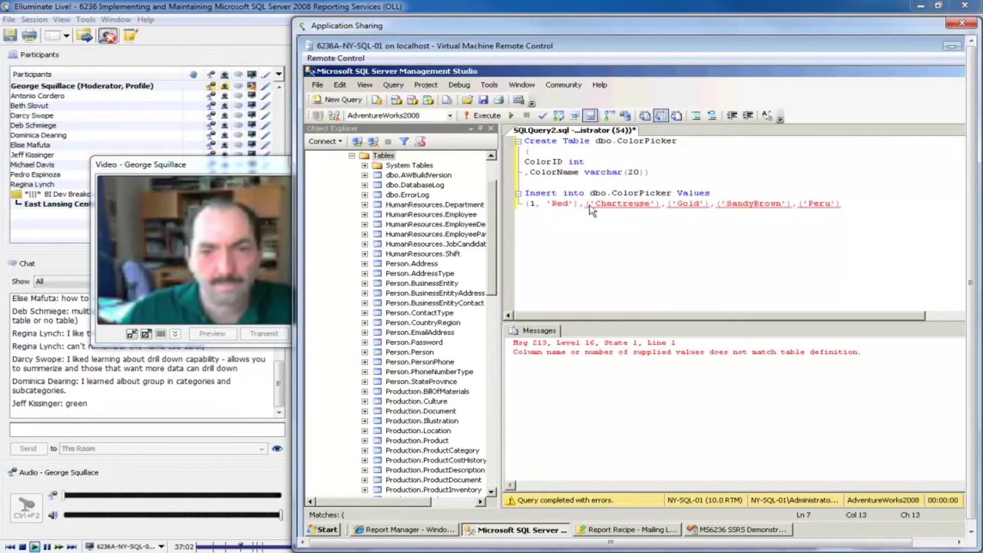
type("2,")
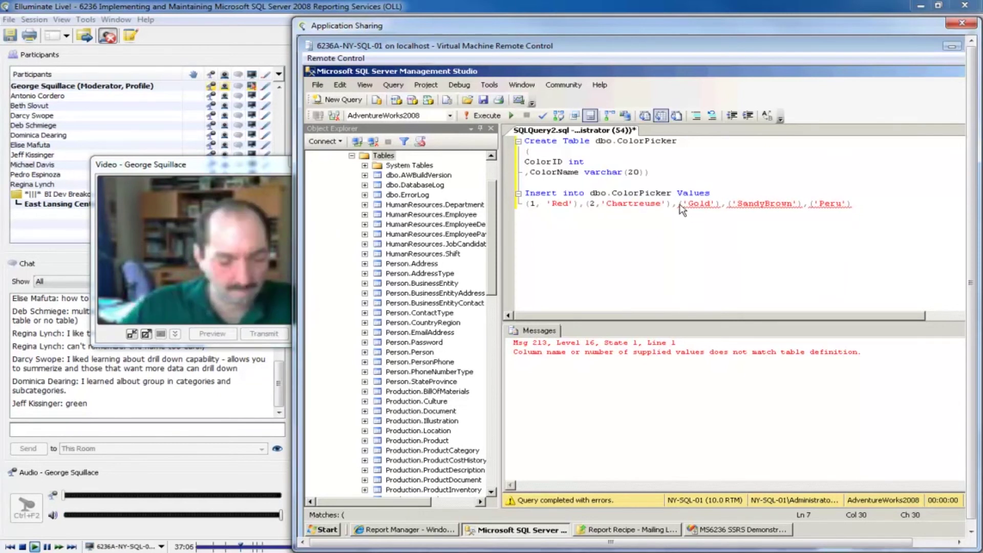
- Add ColorID values 3, 4 and 5 to the Gold, SandyBrown and Peru rows, and execute only the insert statement
type("3,")
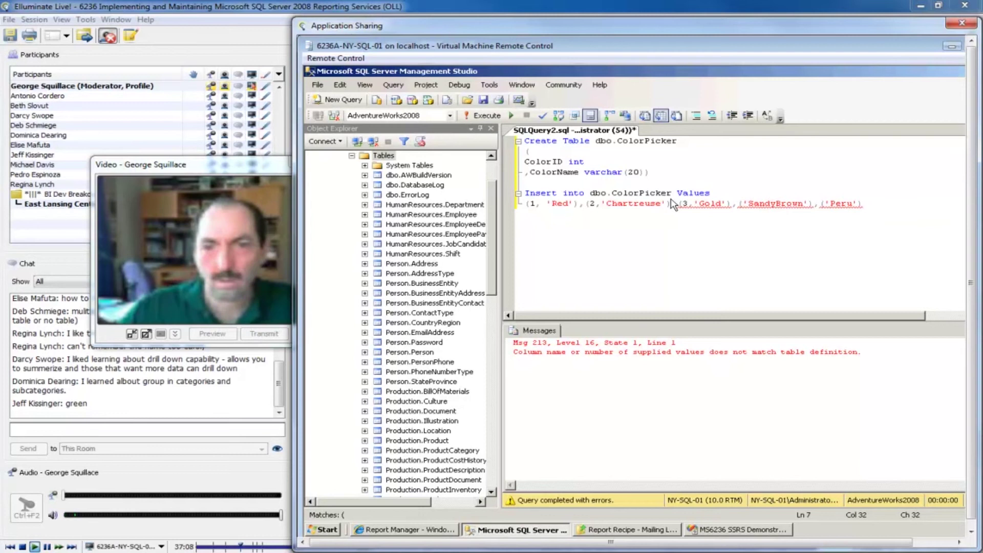
left_click(742, 205)
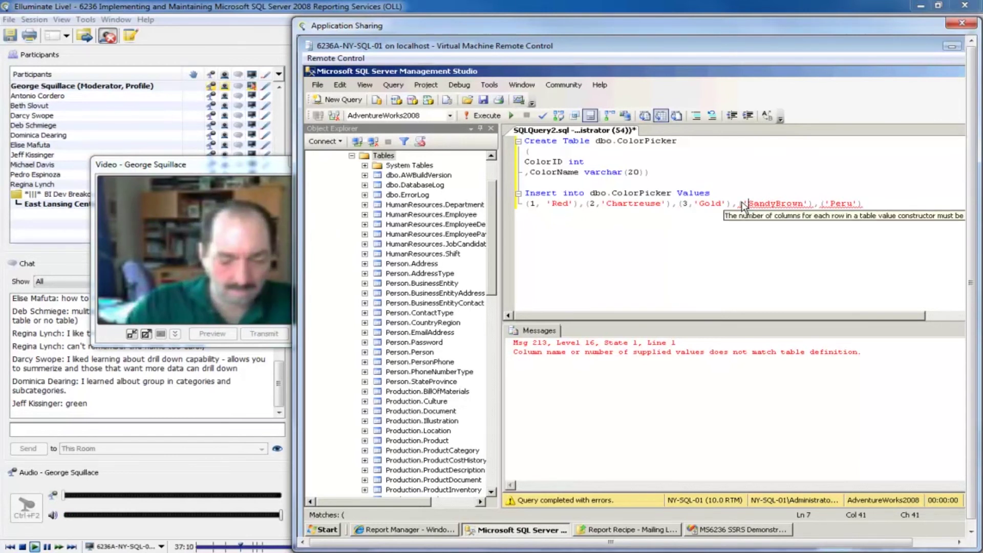
type("4,")
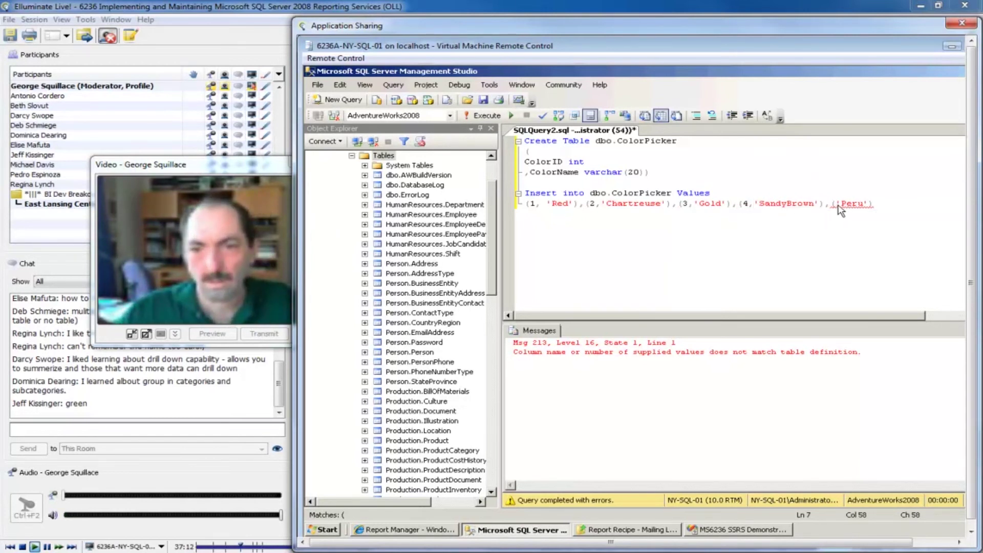
type("5,")
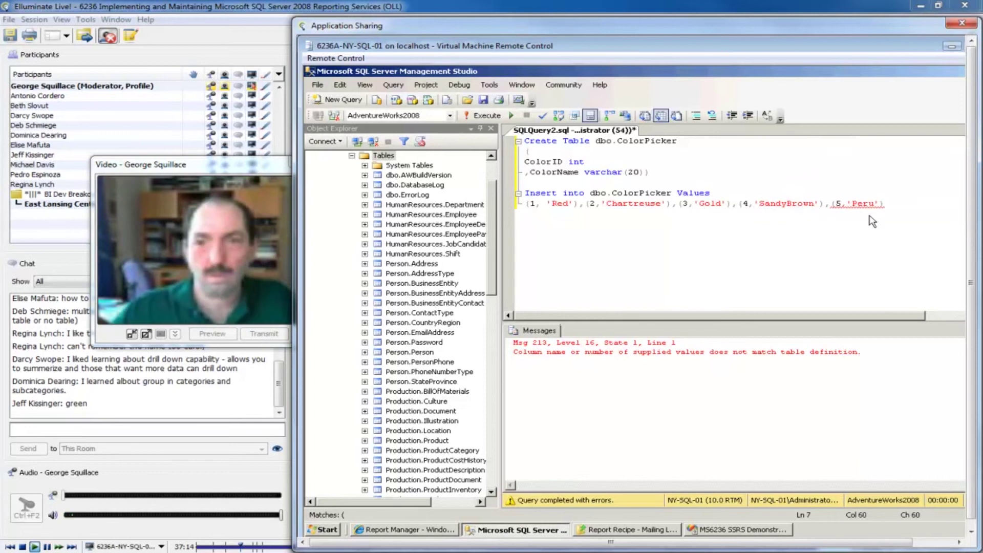
left_click_drag(889, 205, 500, 189)
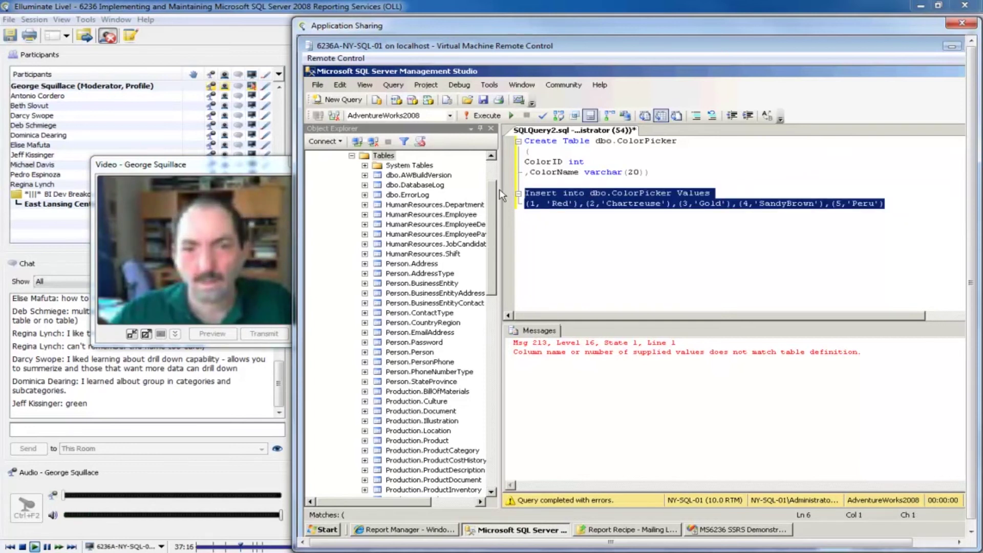
left_click(495, 116)
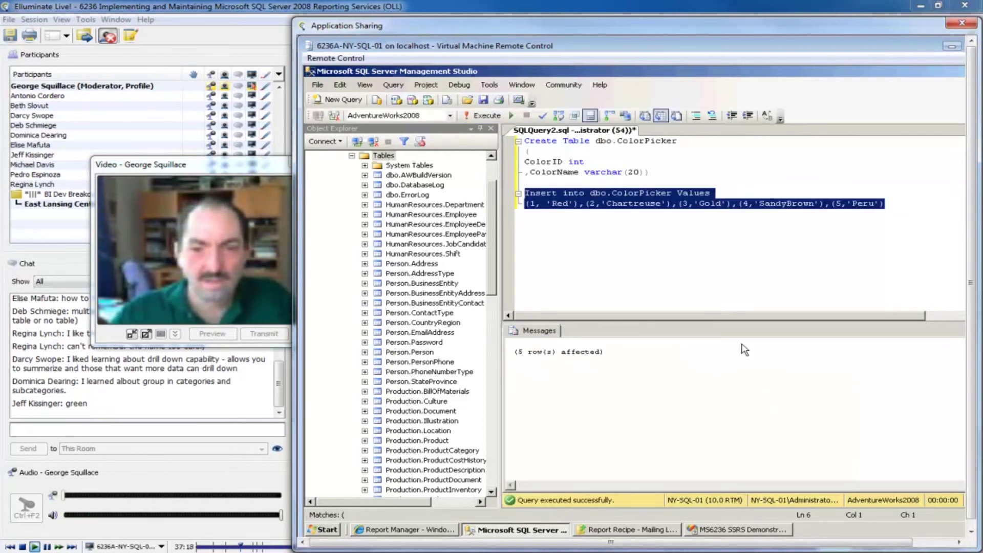
- Switch to Visual Studio, dismiss the color chooser, and review the available values of the BkgrndColor parameter without changing them
left_click(753, 529)
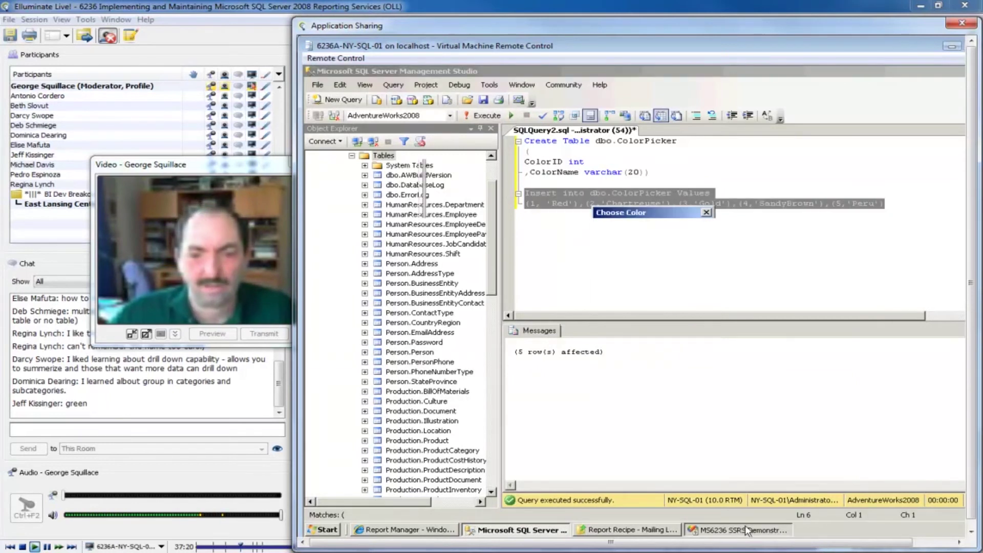
left_click(682, 365)
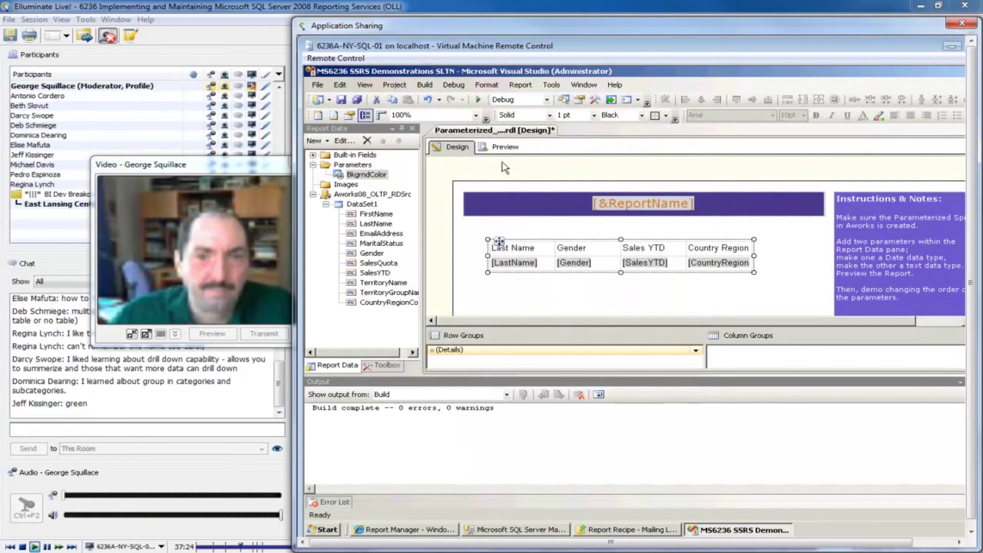
double_click(364, 175)
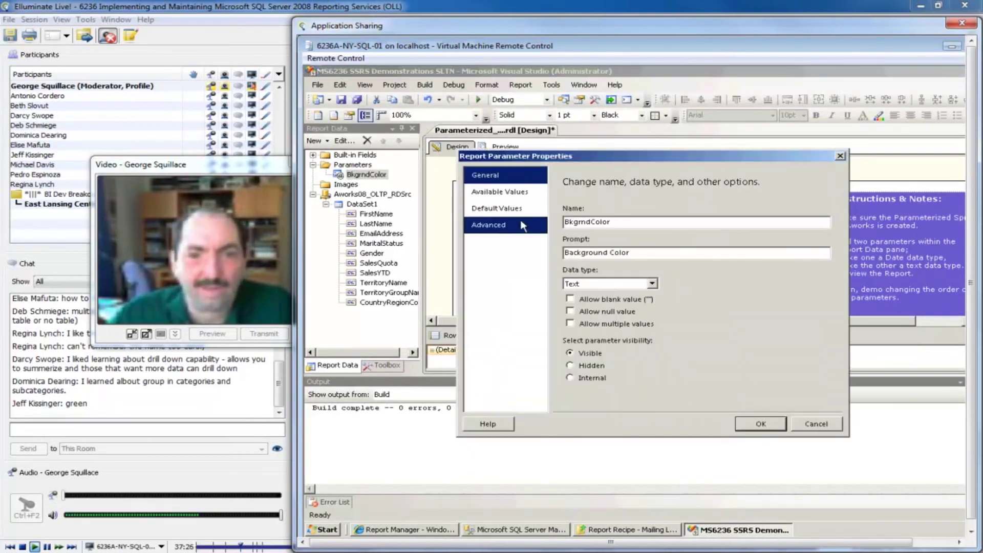
left_click(512, 197)
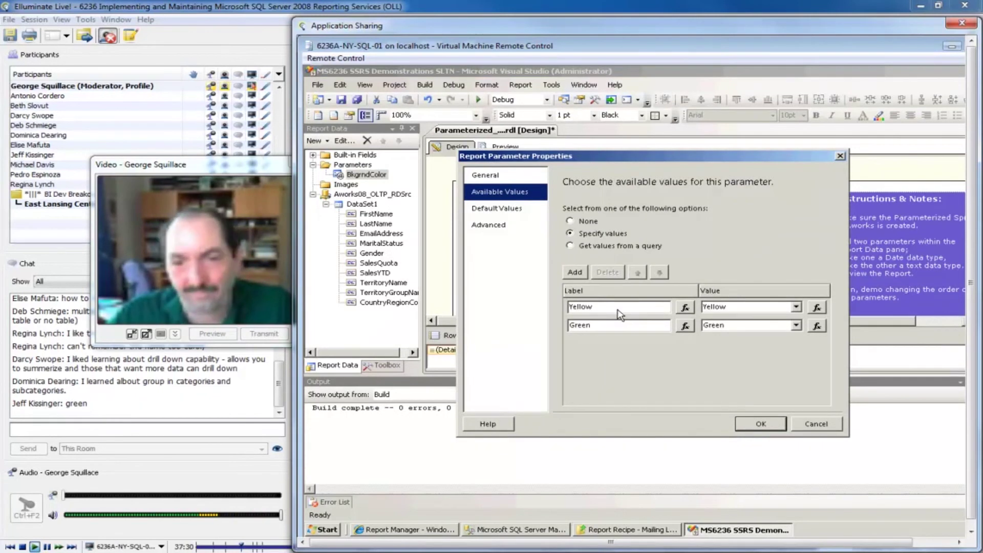
left_click(820, 427)
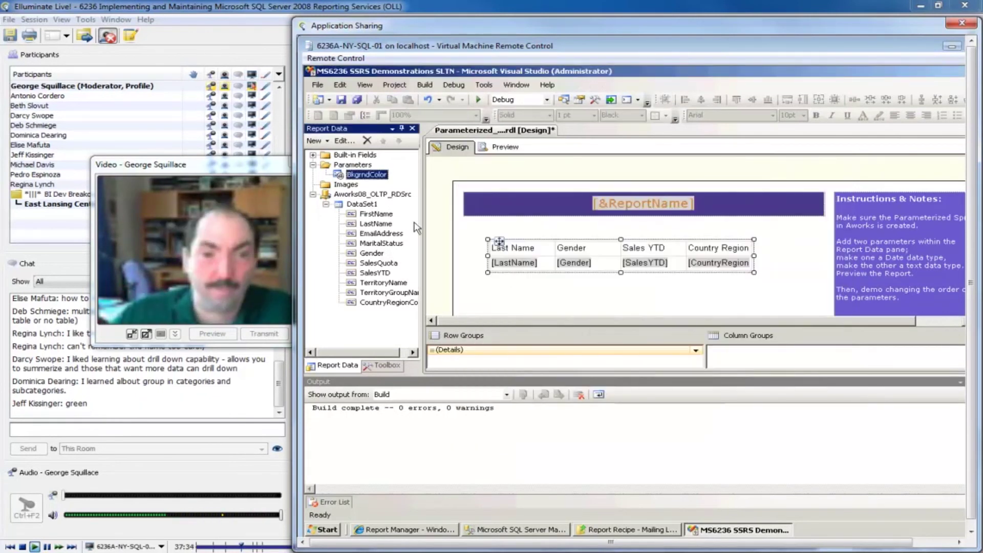
- Start a new dataset under the Aworks08_OLTP_RDSrc data source and name it prmColorPicker
right_click(358, 195)
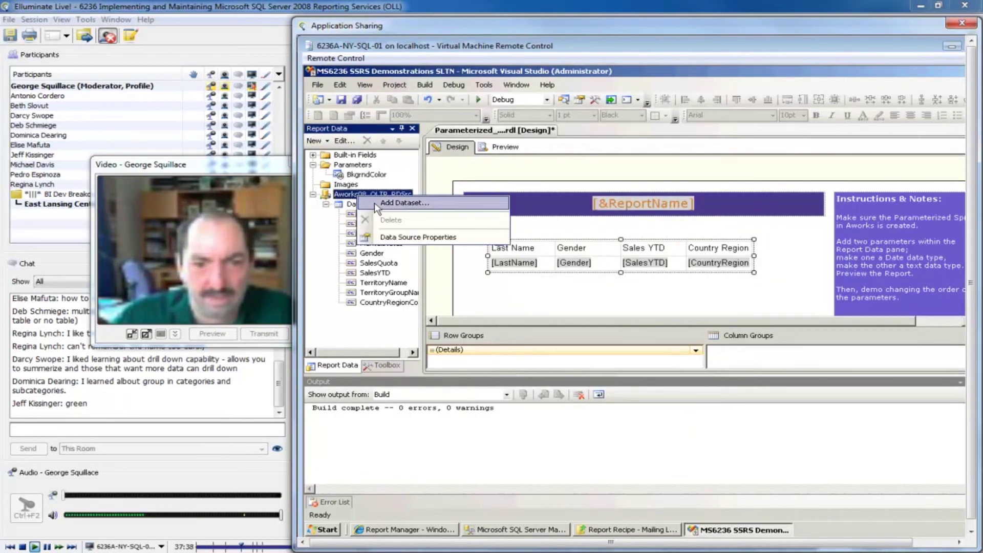
left_click(376, 203)
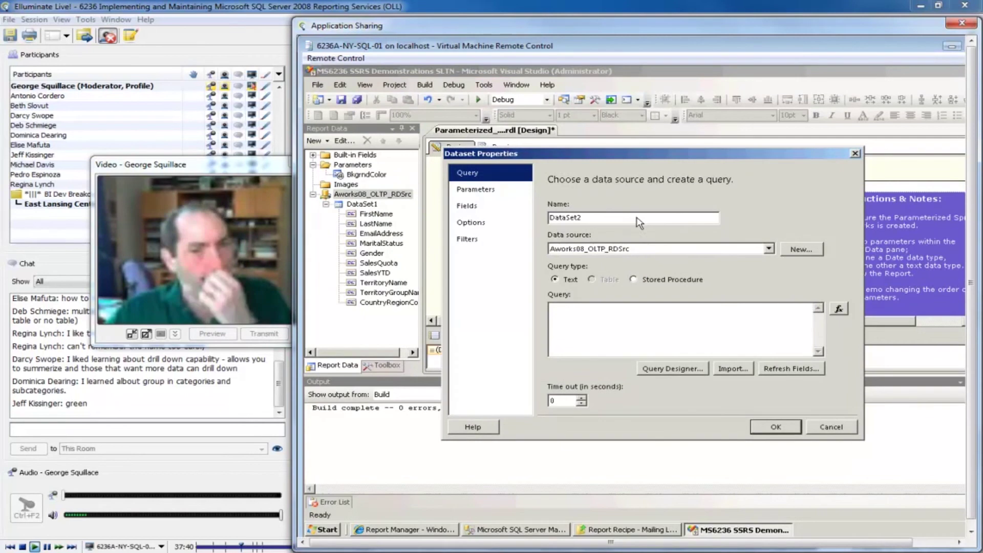
double_click(639, 221)
type("ColorPicker")
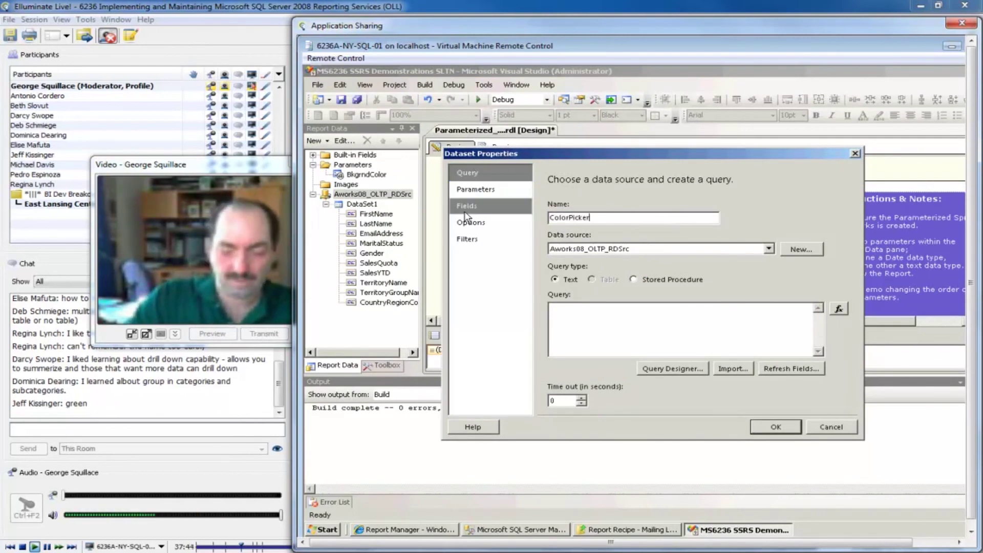
type("prm")
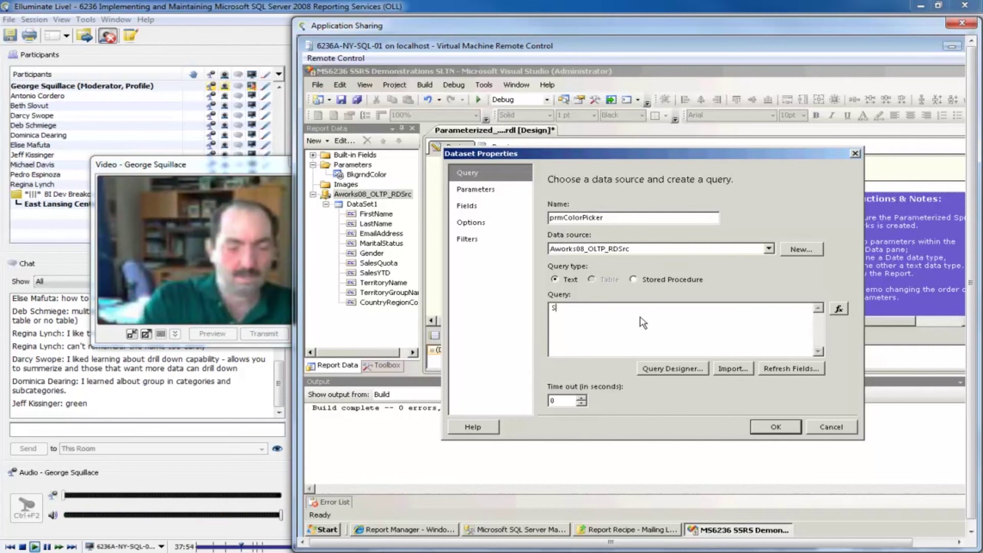
- Enter the query "Select * from dbo.ColorPicker" for the prmColorPicker dataset and create it
type("ct * ")
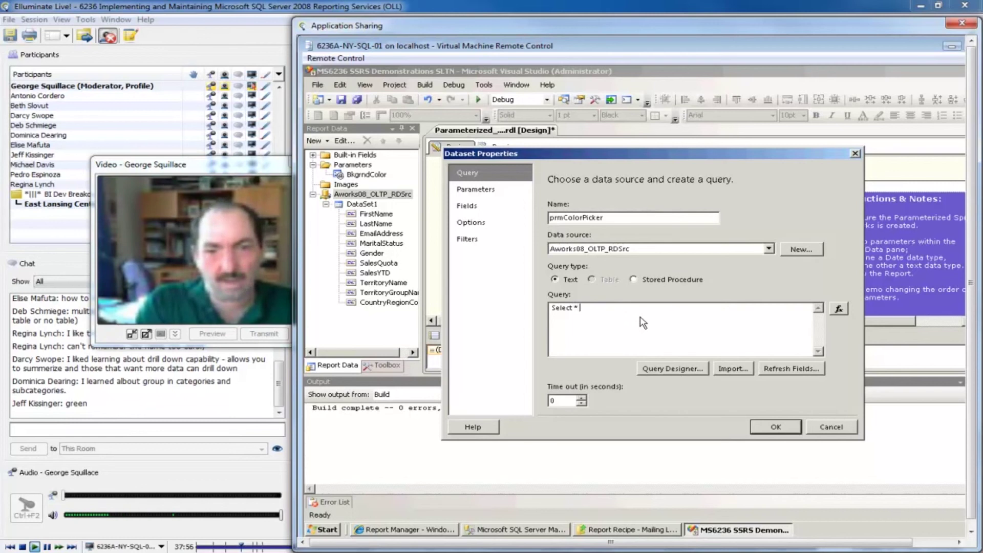
type("from dbo.ColorPicker")
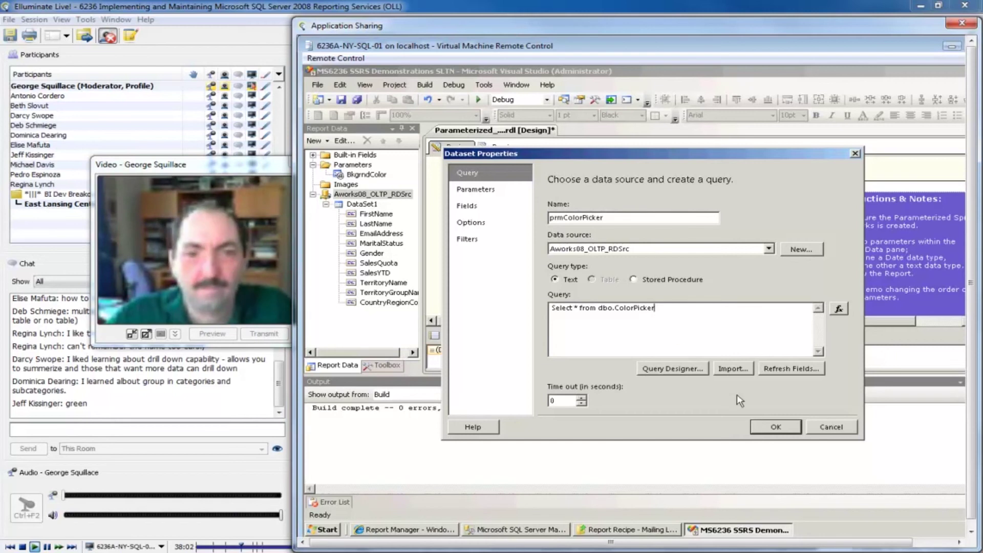
left_click(774, 428)
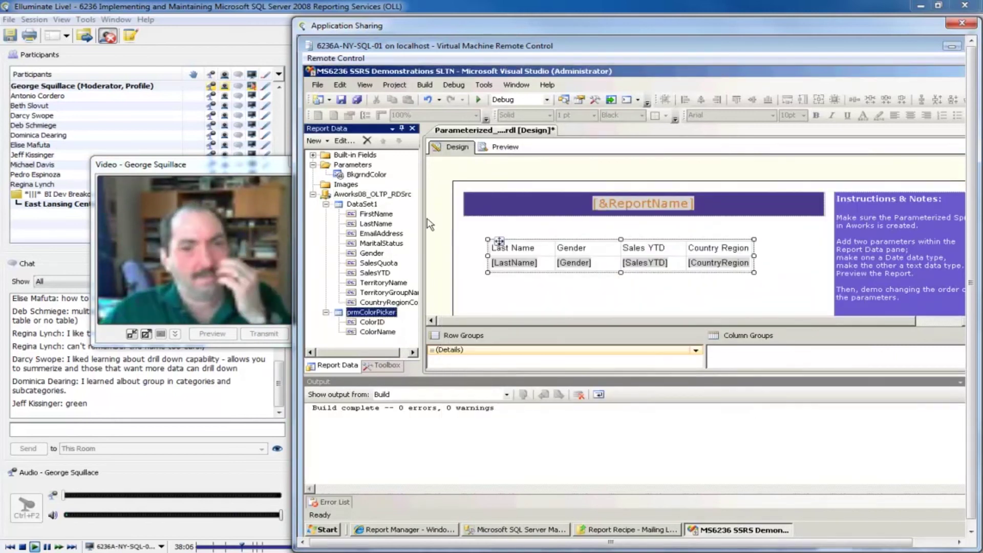
- Have BkgrndColor get its available values from the prmColorPicker query, with ColorName as both value field and label field
double_click(374, 175)
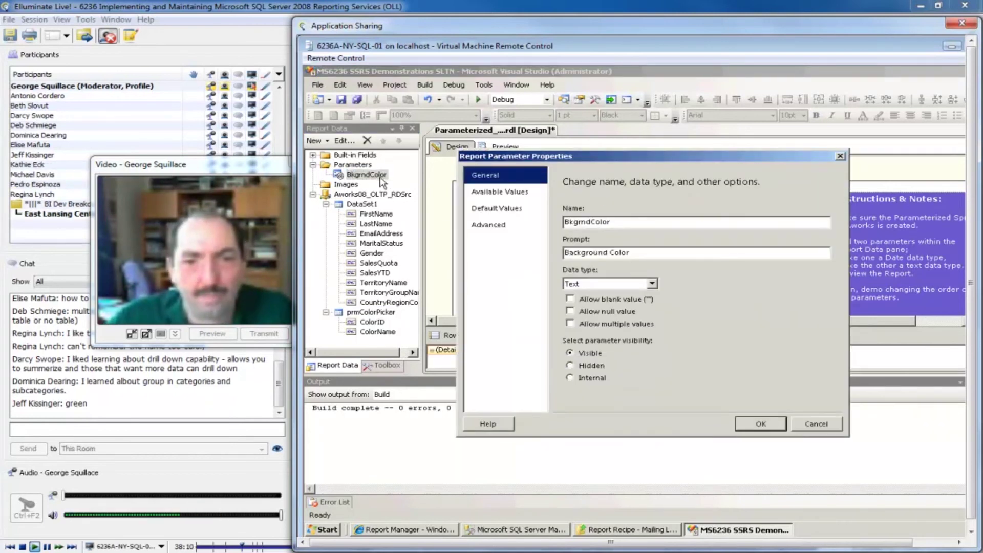
left_click(486, 195)
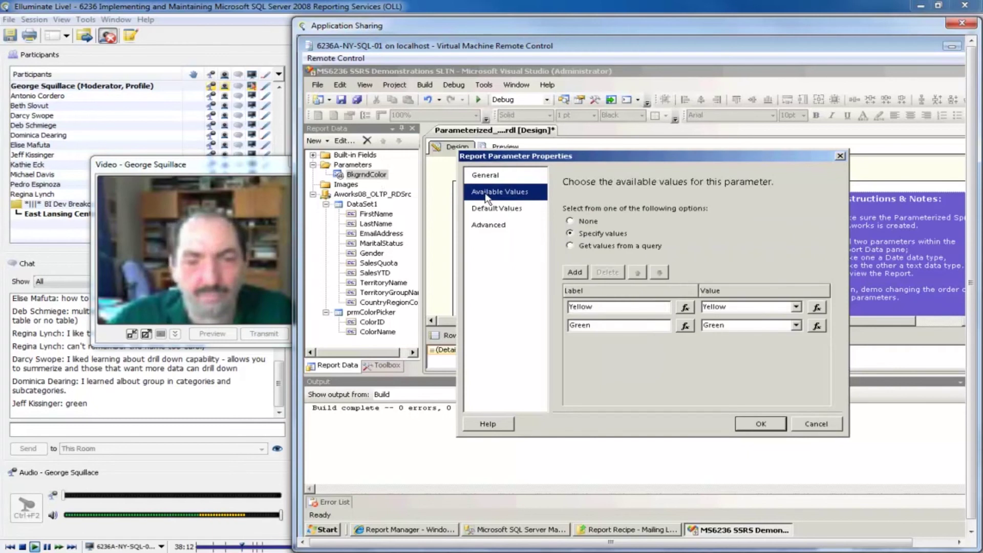
left_click(570, 246)
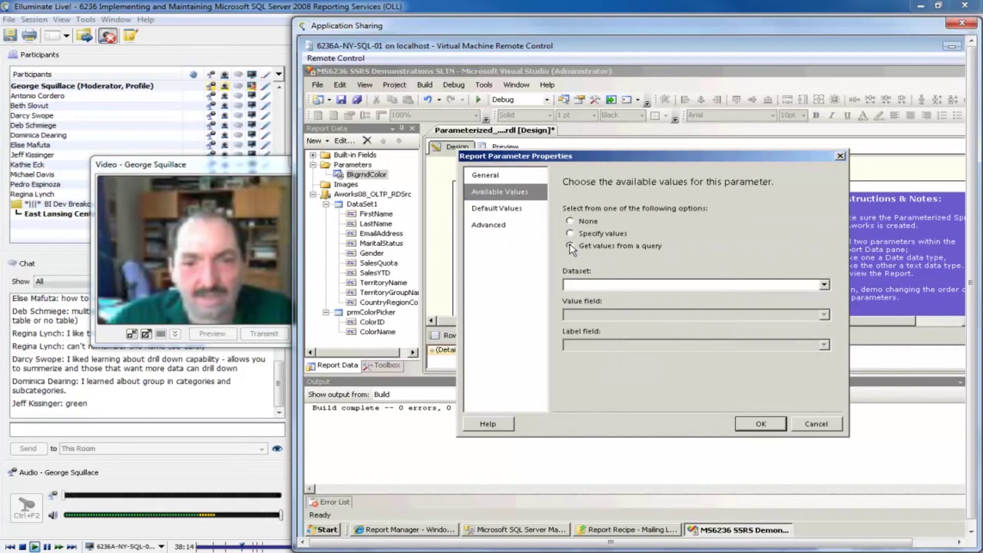
left_click(824, 285)
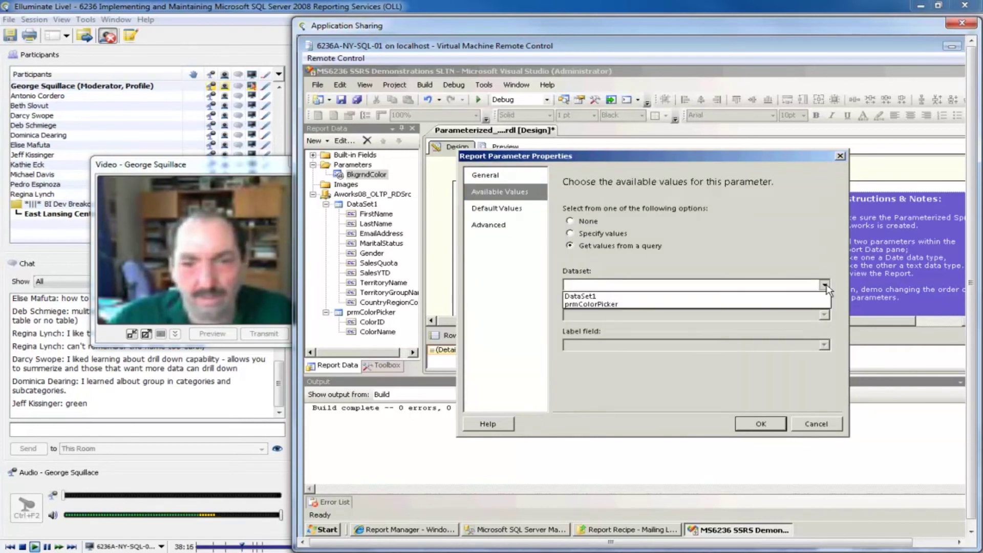
left_click(601, 304)
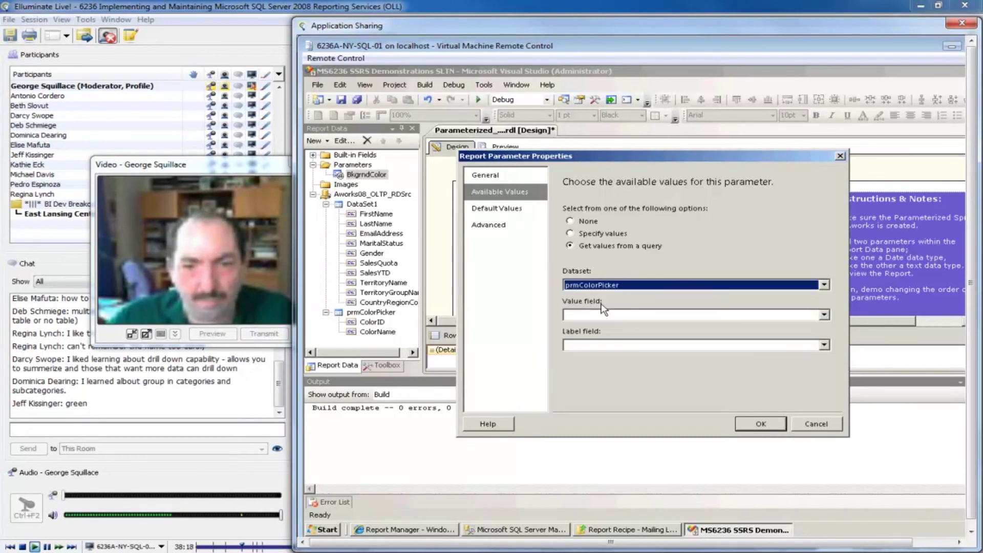
left_click(825, 314)
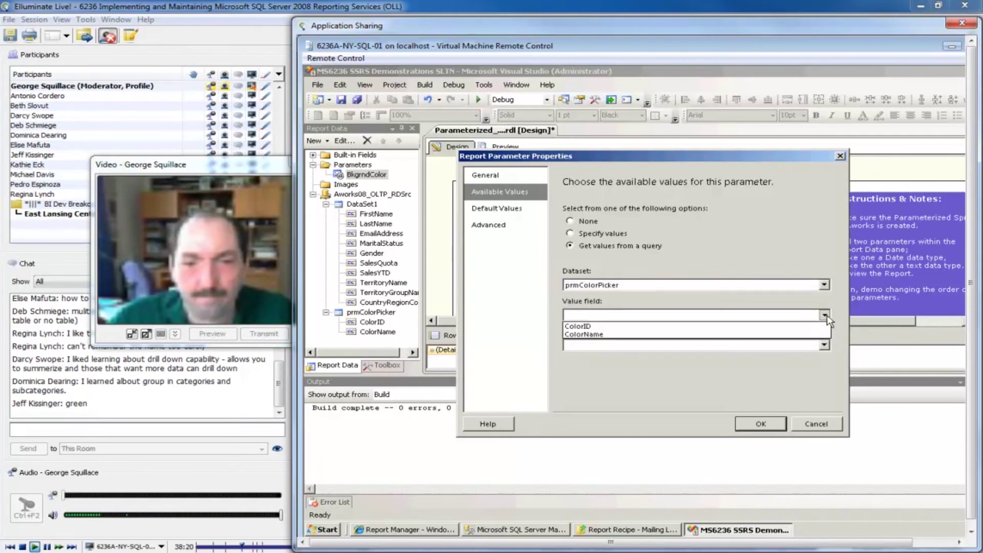
left_click(642, 335)
left_click(825, 345)
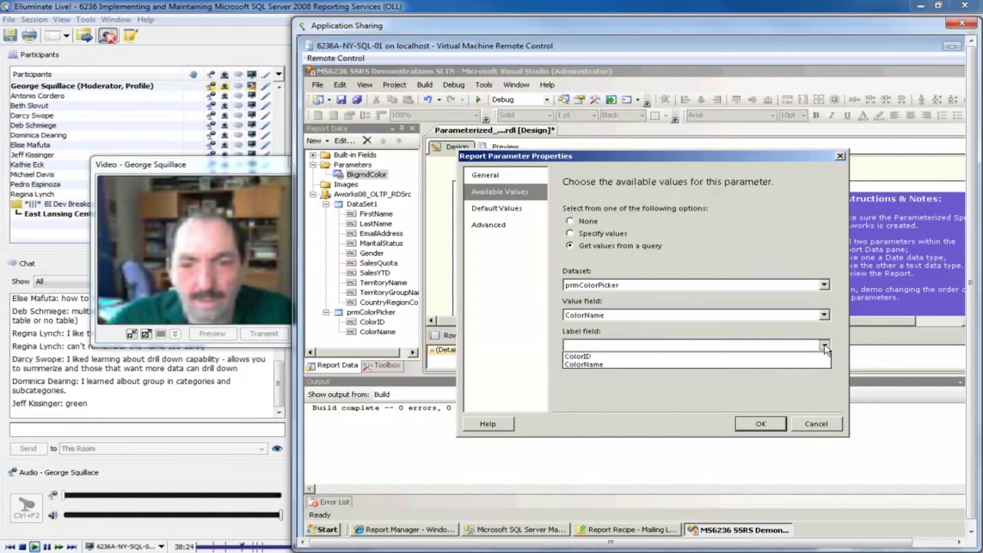
left_click(695, 365)
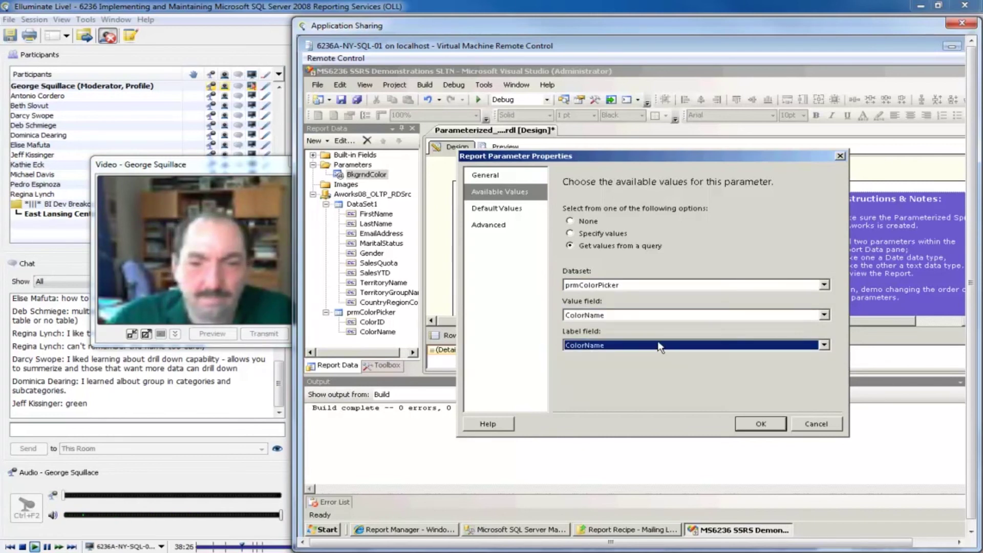
left_click(749, 423)
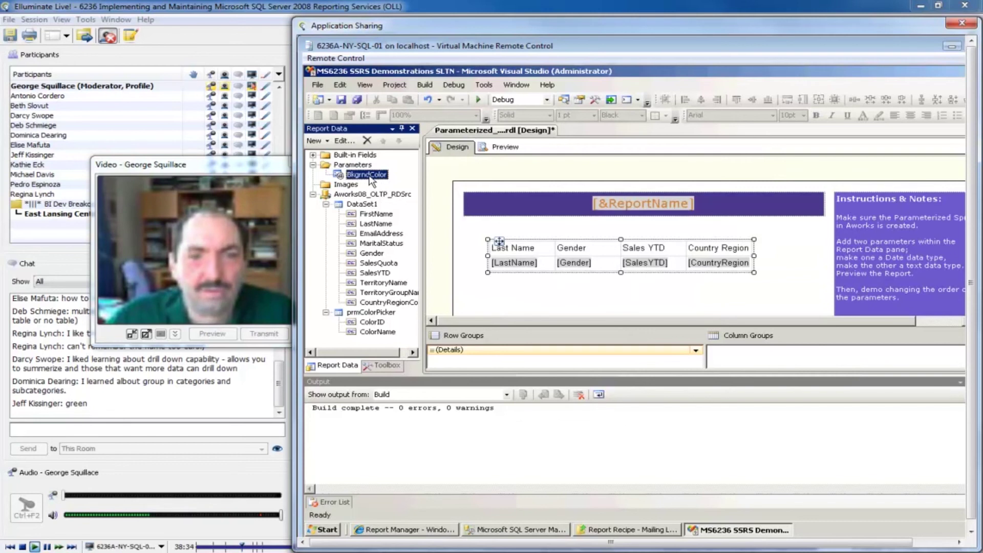
- Set the default value of the BkgrndColor parameter to Gold and preview the report
double_click(367, 175)
left_click(502, 209)
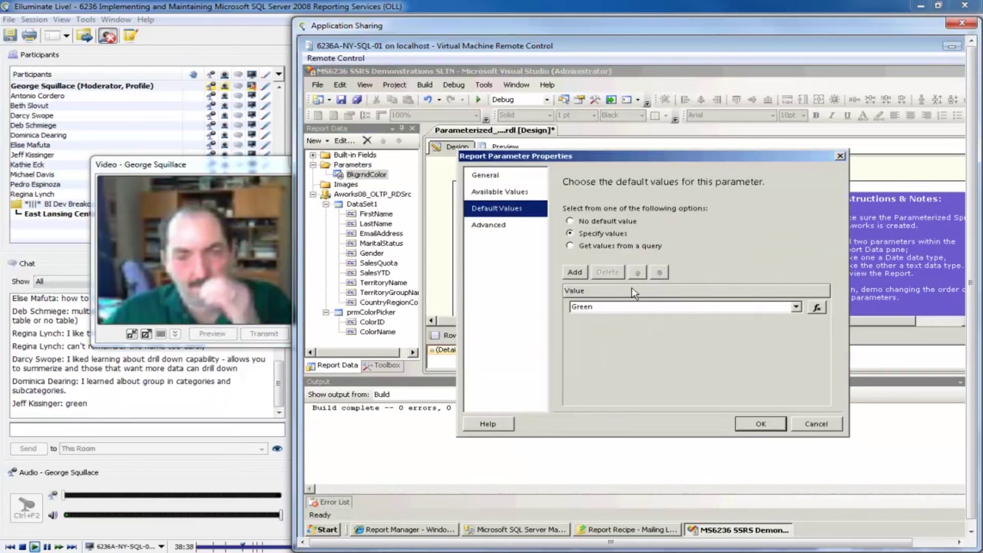
left_click(600, 307)
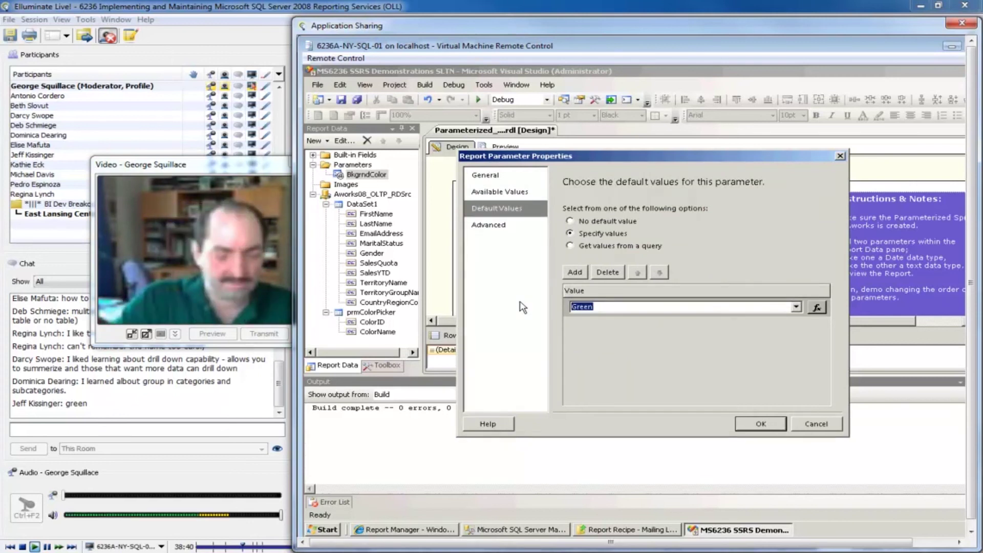
type("Gold")
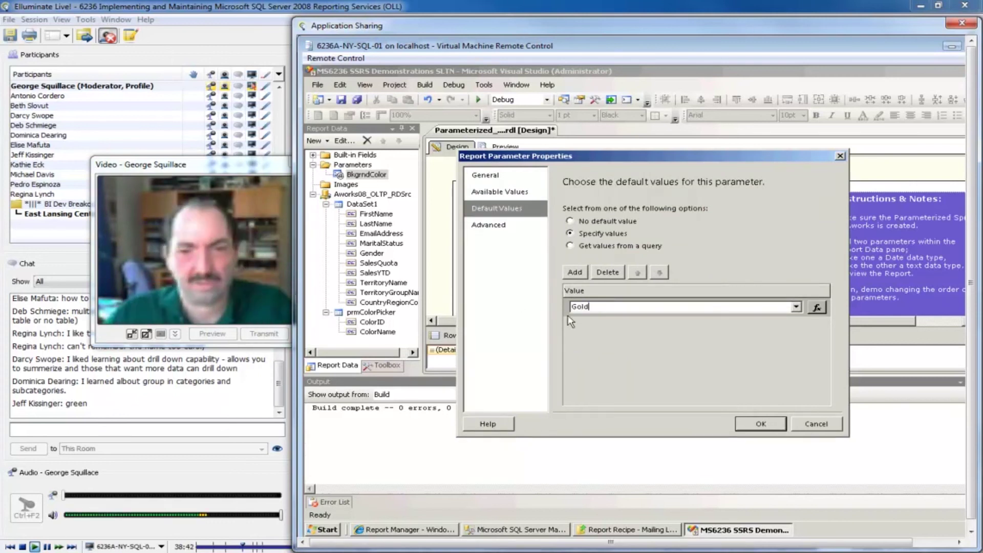
left_click(761, 424)
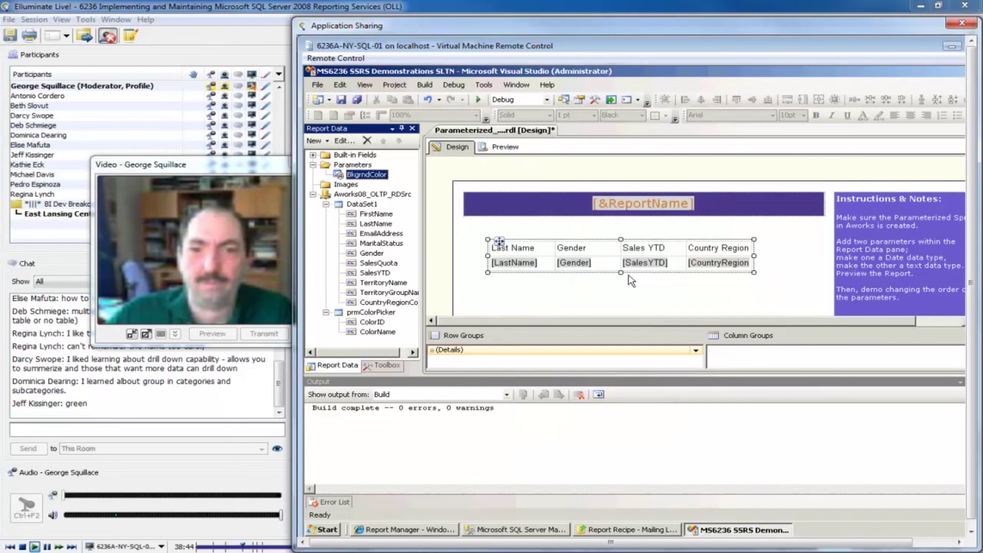
left_click(500, 146)
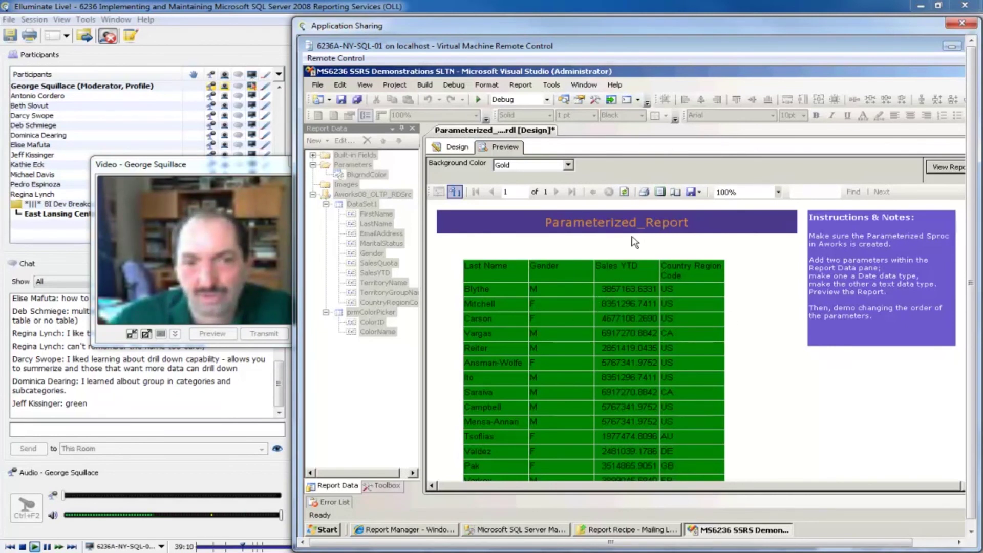
- Reduce the table's BackgroundColor expression in the report design to =Parameters!BkgrndColor.Value
left_click(457, 148)
key("F4")
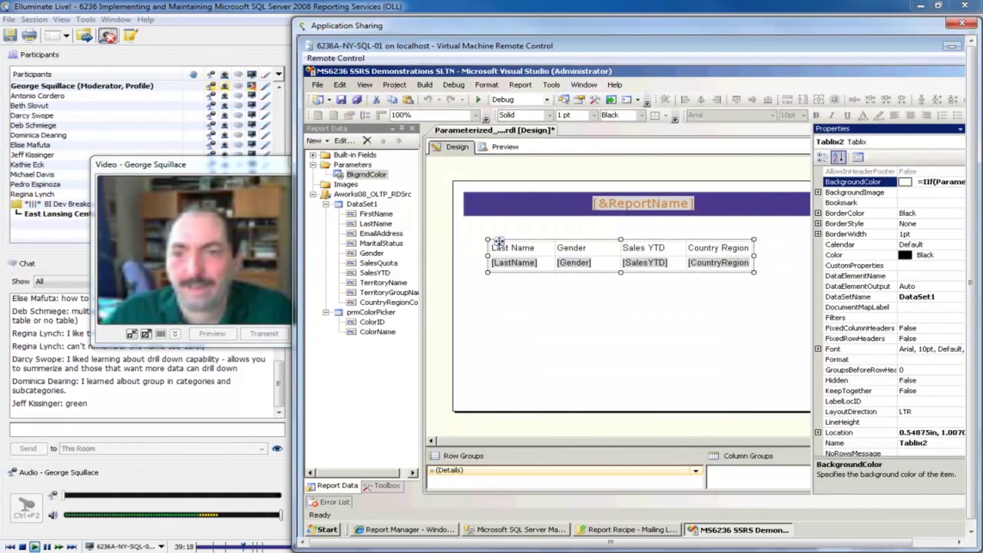
key("alt+Down")
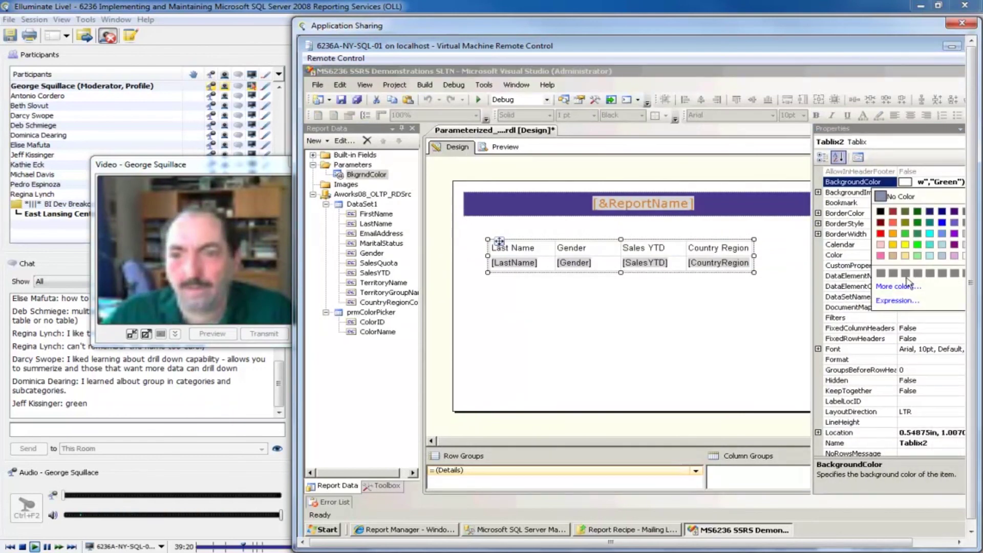
left_click(897, 301)
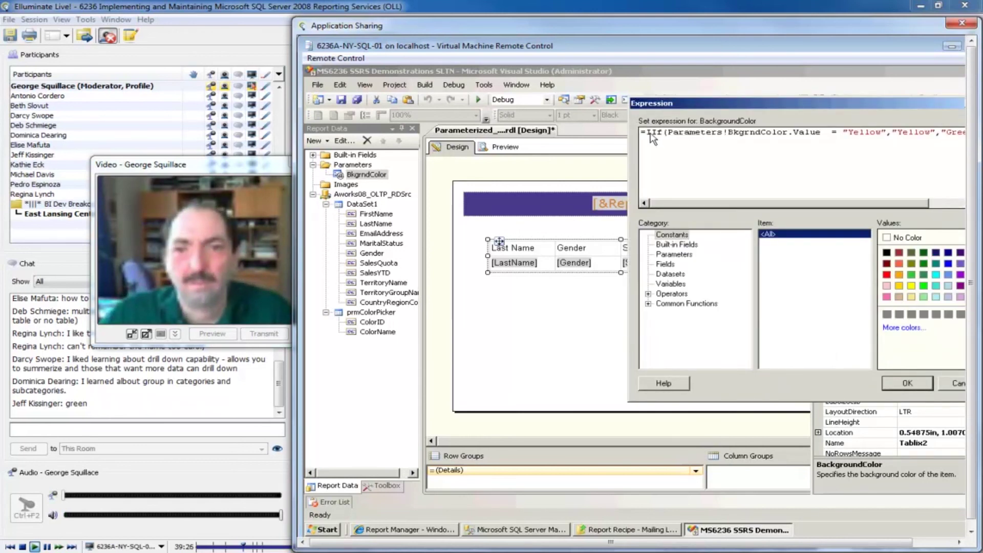
left_click_drag(648, 134, 666, 134)
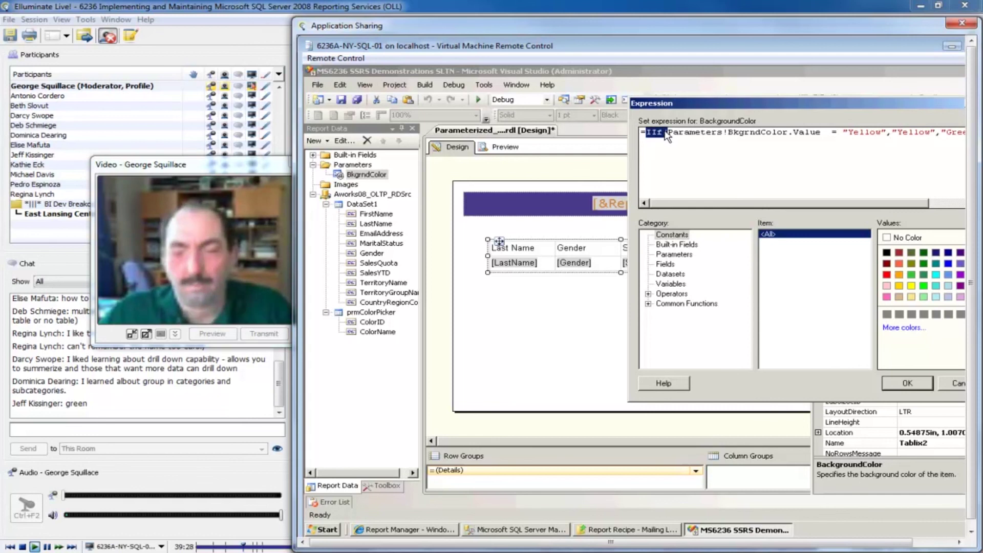
key("Delete")
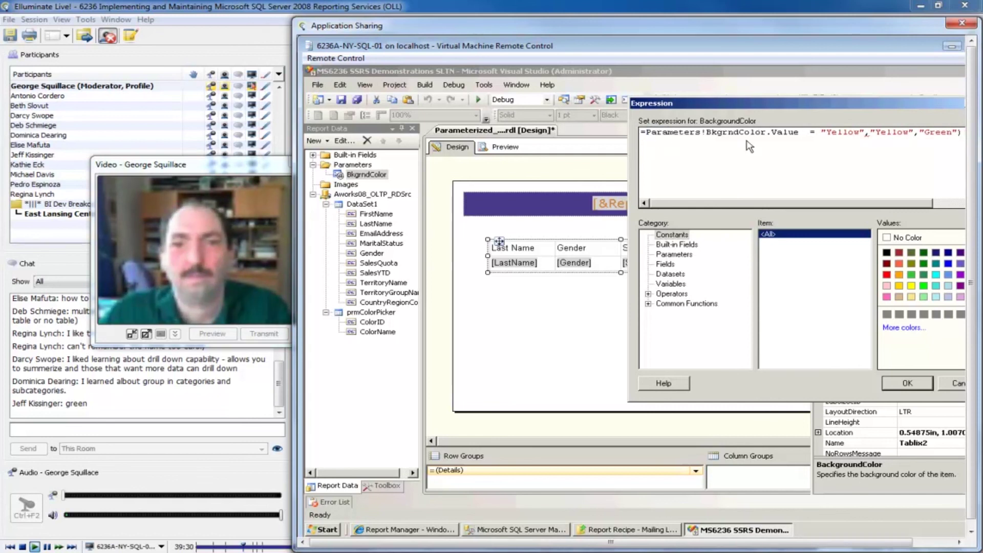
left_click_drag(955, 145, 762, 133)
key("Delete")
left_click(660, 203)
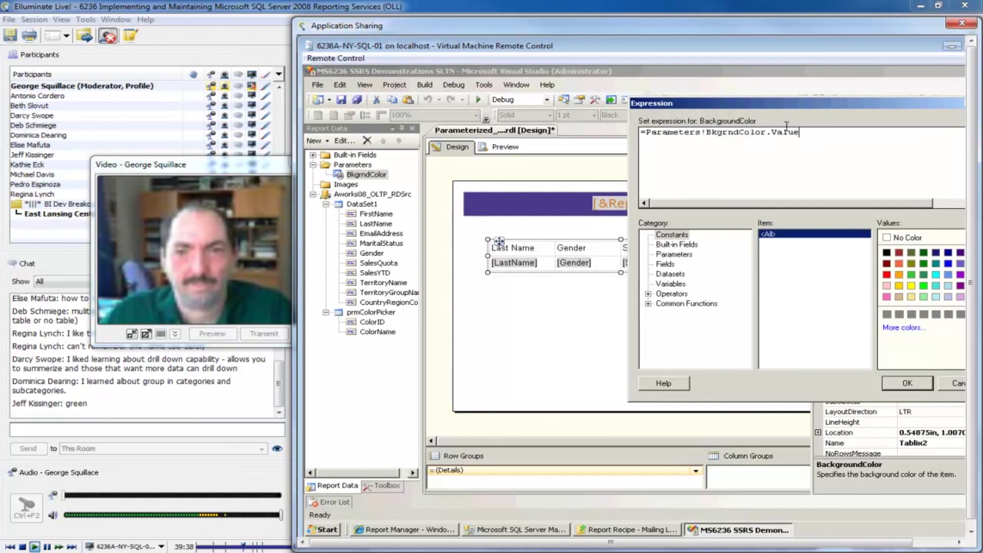
left_click(908, 383)
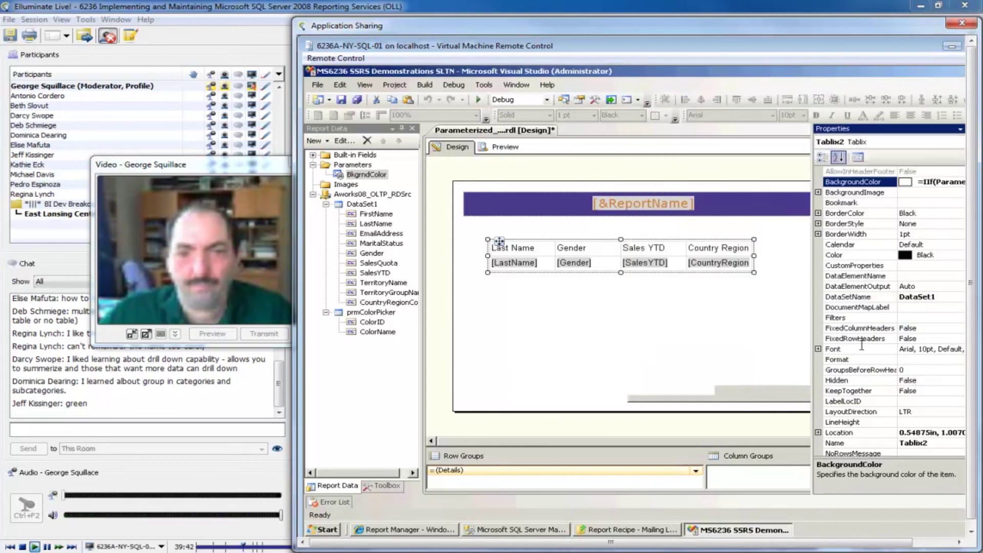
- Preview the report and rerun it with Chartreuse as the background color
left_click(501, 147)
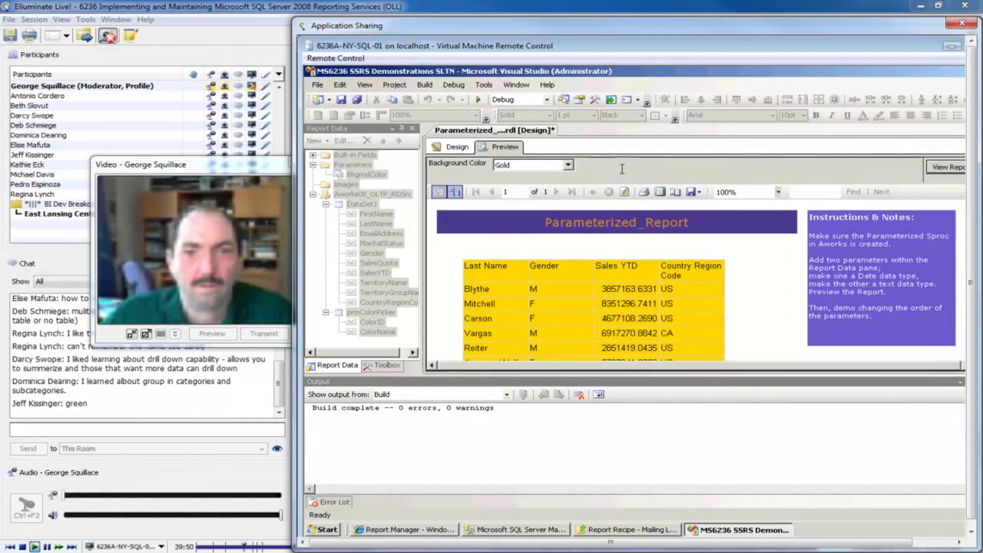
left_click(568, 165)
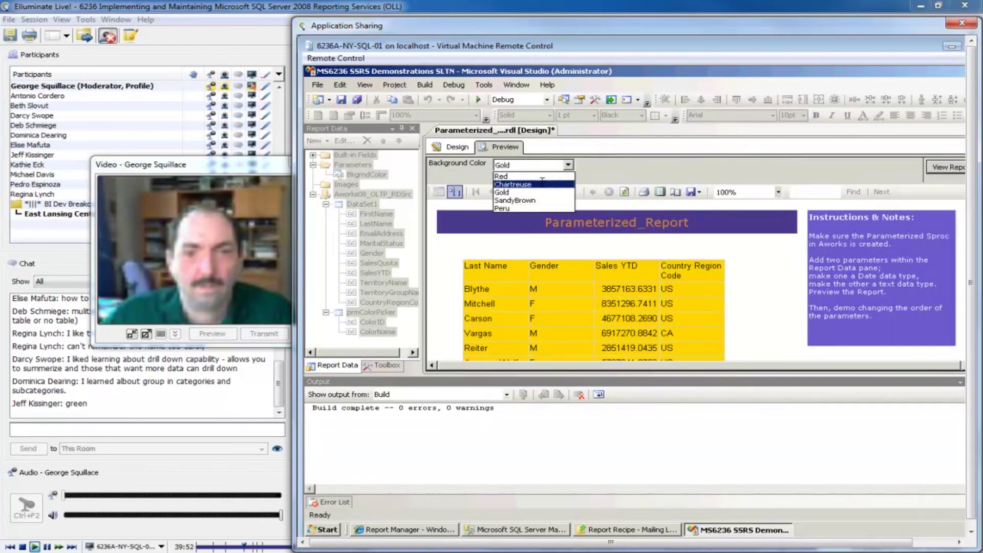
left_click(512, 177)
left_click(947, 167)
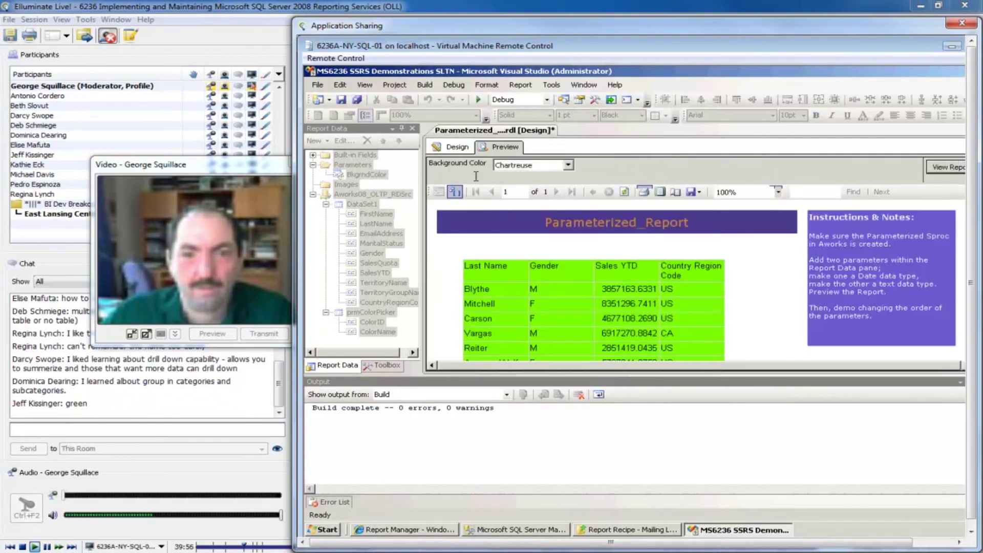
- Rerun the report preview with SandyBrown as the background color
left_click(568, 164)
scroll(533, 186, "down", 3)
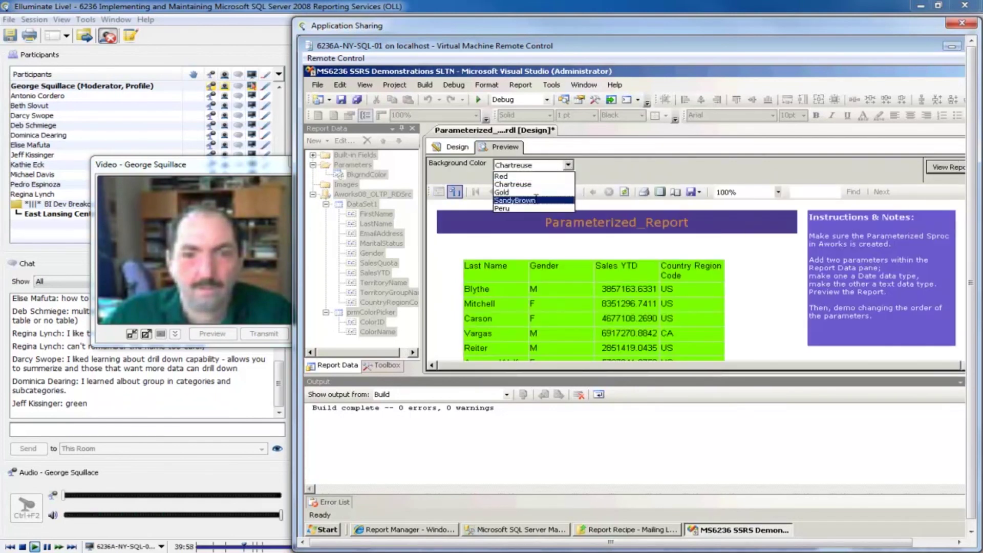
left_click(512, 193)
left_click(941, 167)
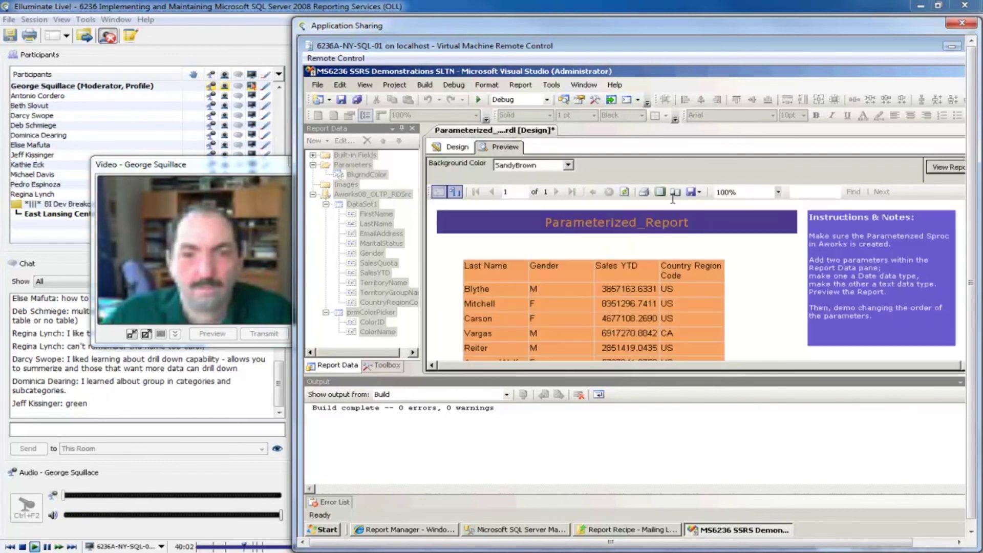
- Pick one more background color from the available values and run the report preview again
left_click(568, 165)
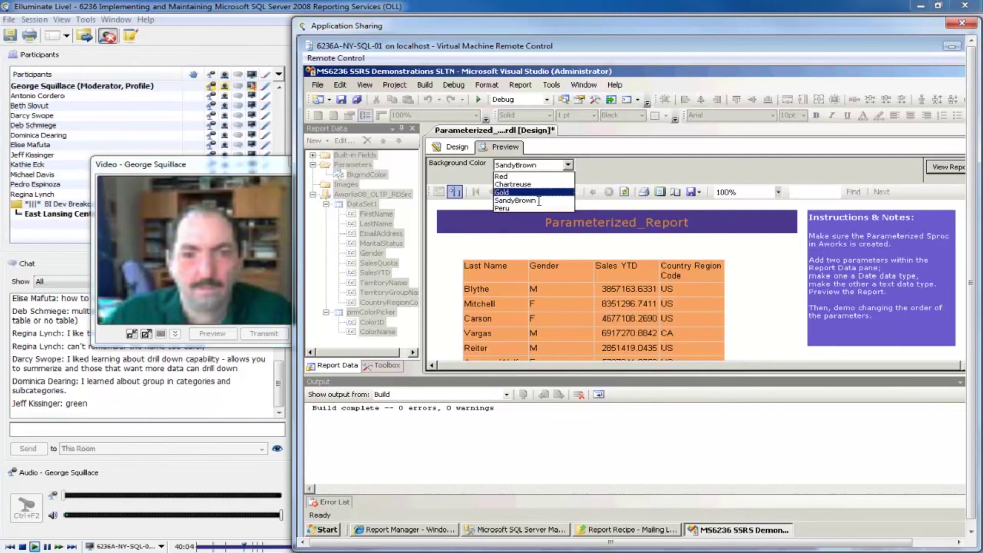
left_click(533, 201)
left_click(943, 169)
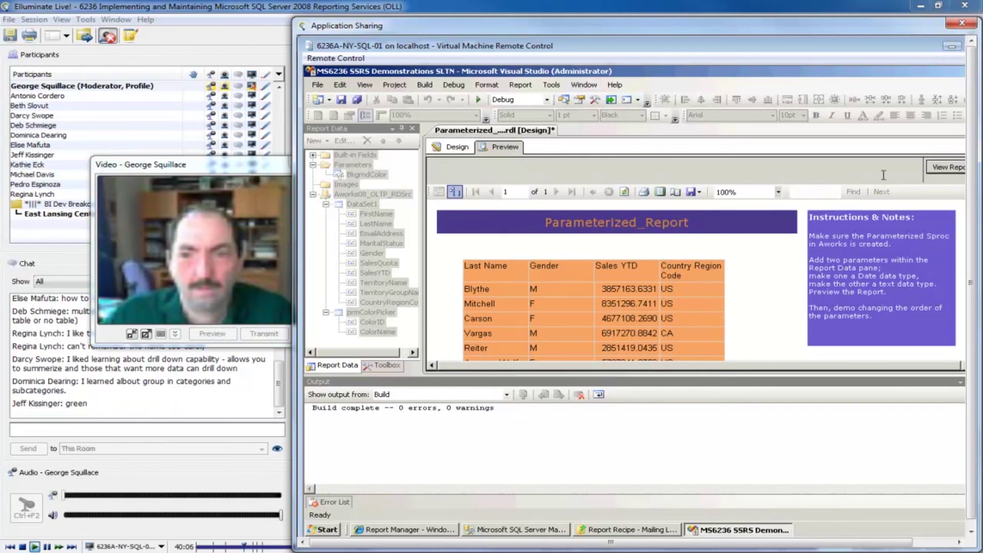